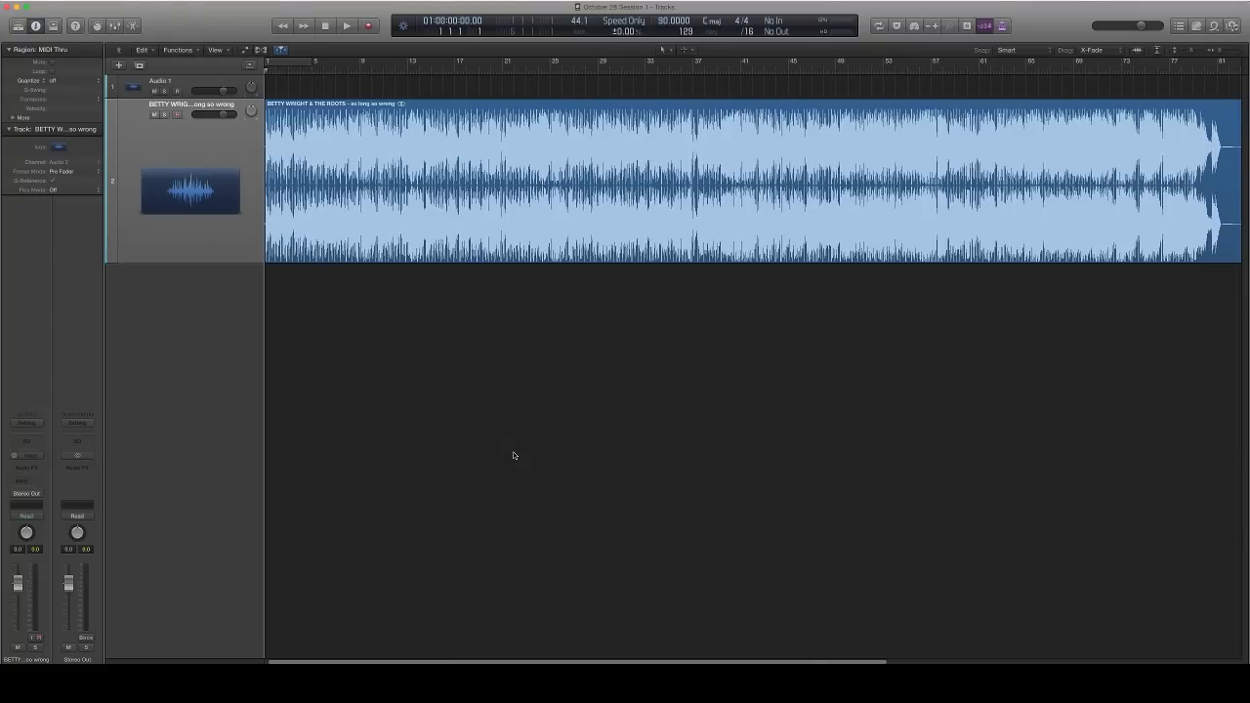
Step: Insert the FabFilter Pro-L limiter on the Stereo Out channel and close its plug-in window
click(78, 467)
click(298, 525)
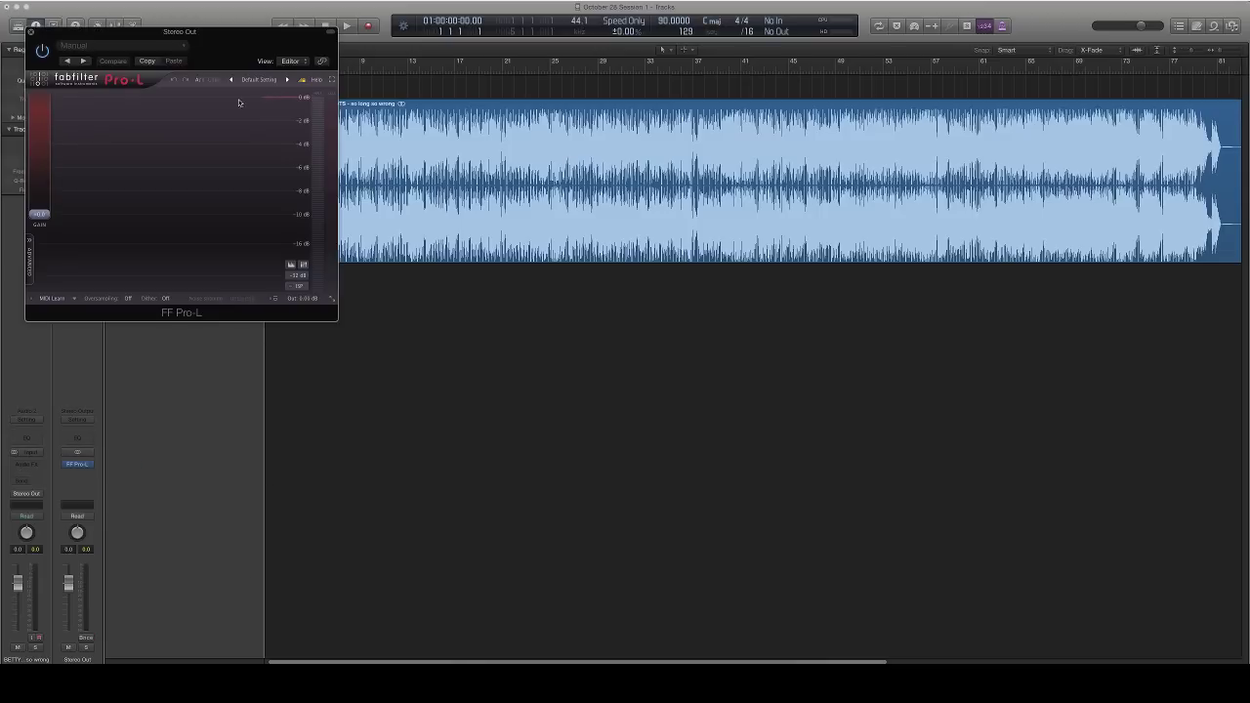
drag(237, 39, 709, 314)
drag(774, 554, 775, 557)
click(500, 304)
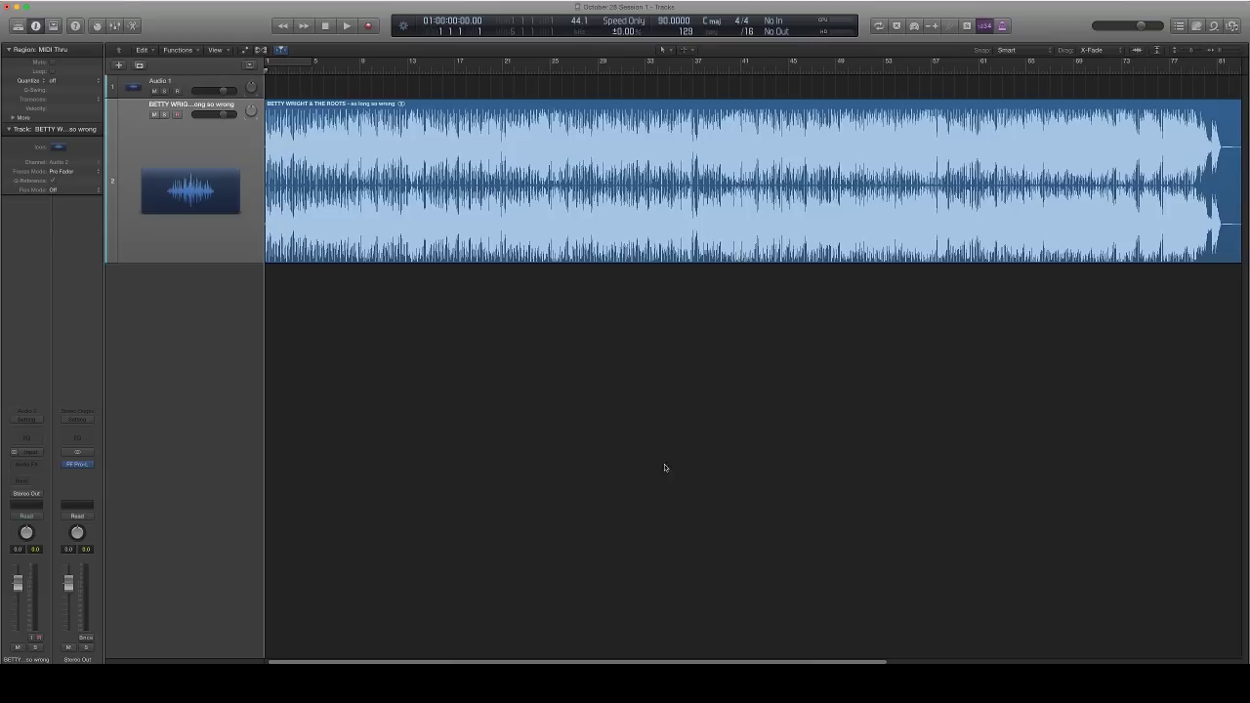
Step: Switch to the browser, look through YouTube's Samples To Chop Vol.7 playlist, and minimize the browser window
click(434, 678)
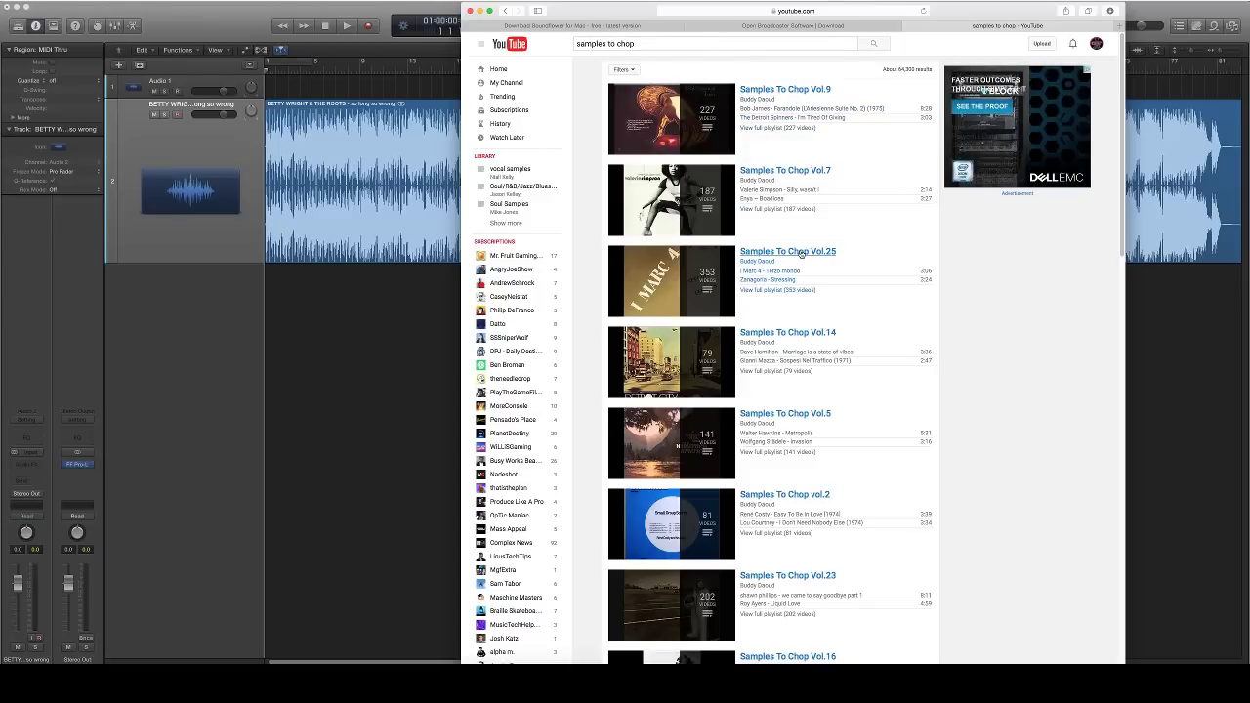
click(792, 172)
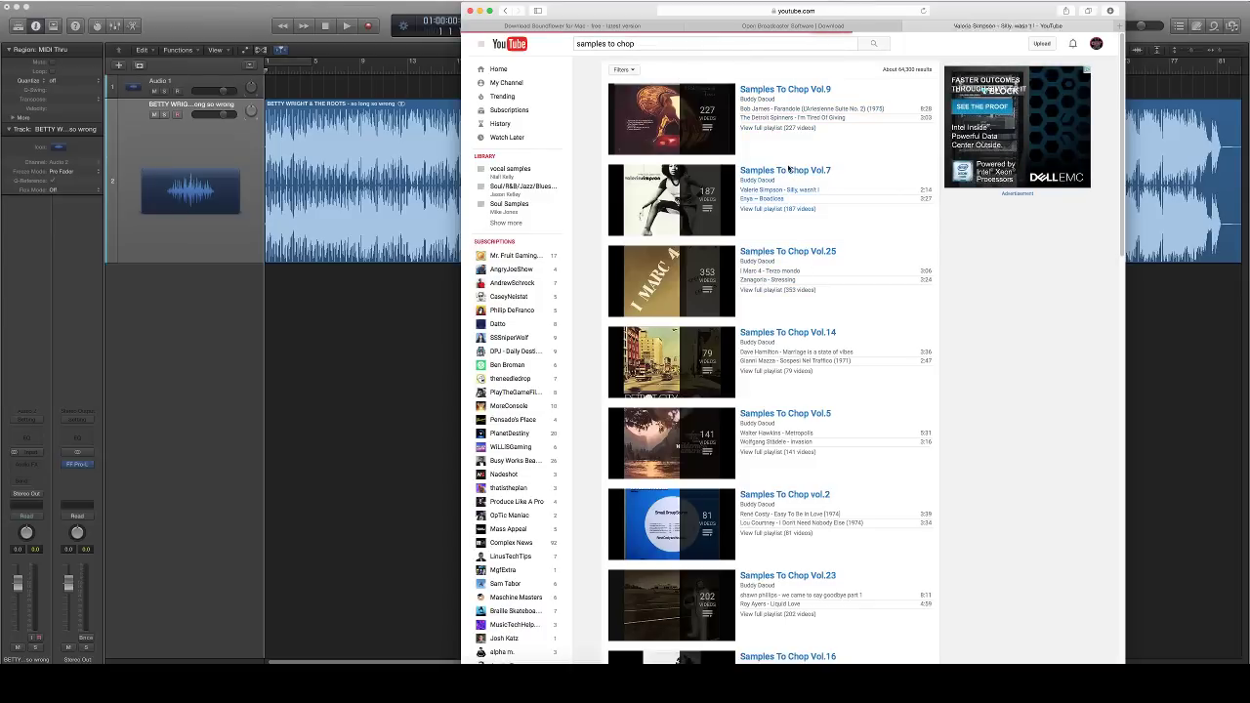
scroll(1030, 196, down, 10)
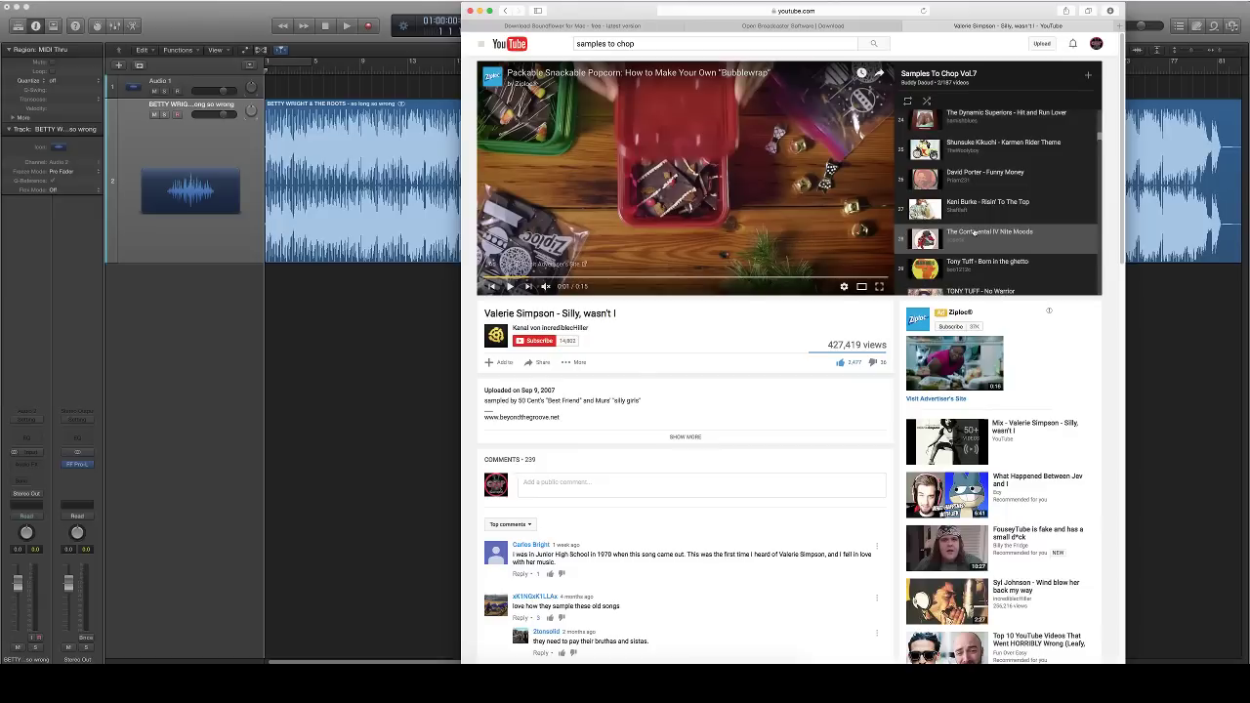
scroll(975, 233, down, 6)
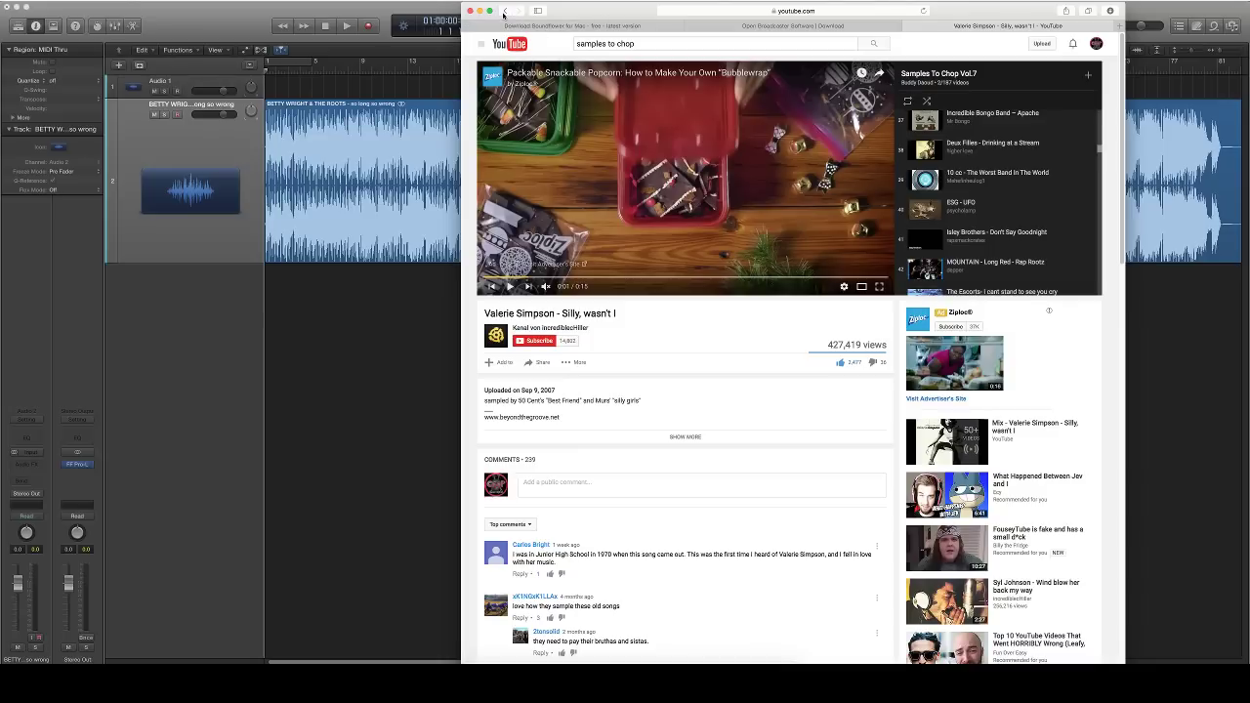
click(480, 11)
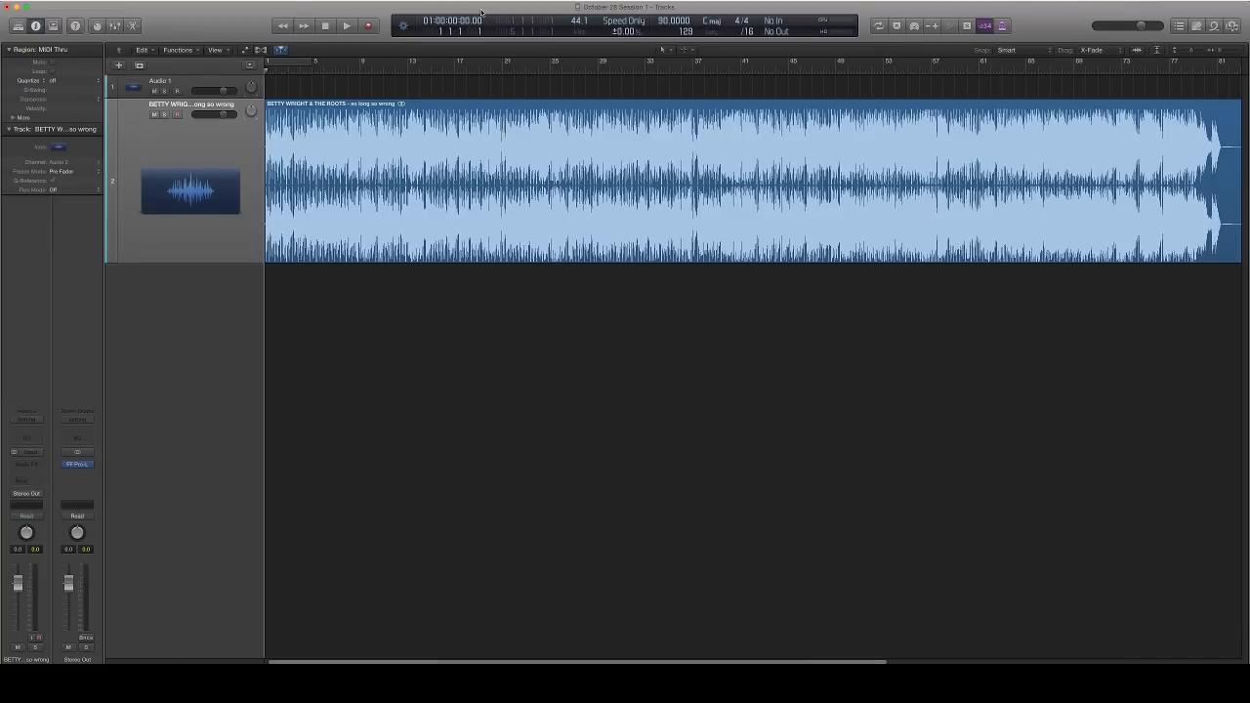
Step: Open the Betty Wright & The Roots region in the audio file editor
click(545, 193)
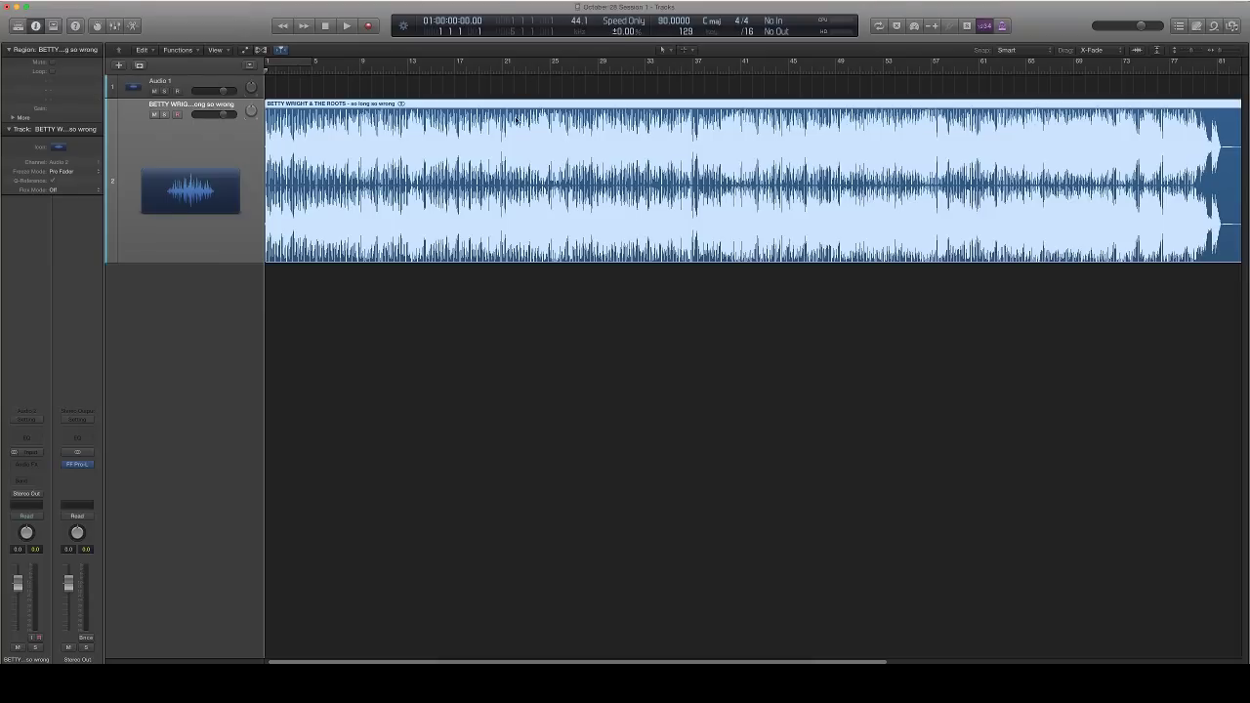
double_click(400, 215)
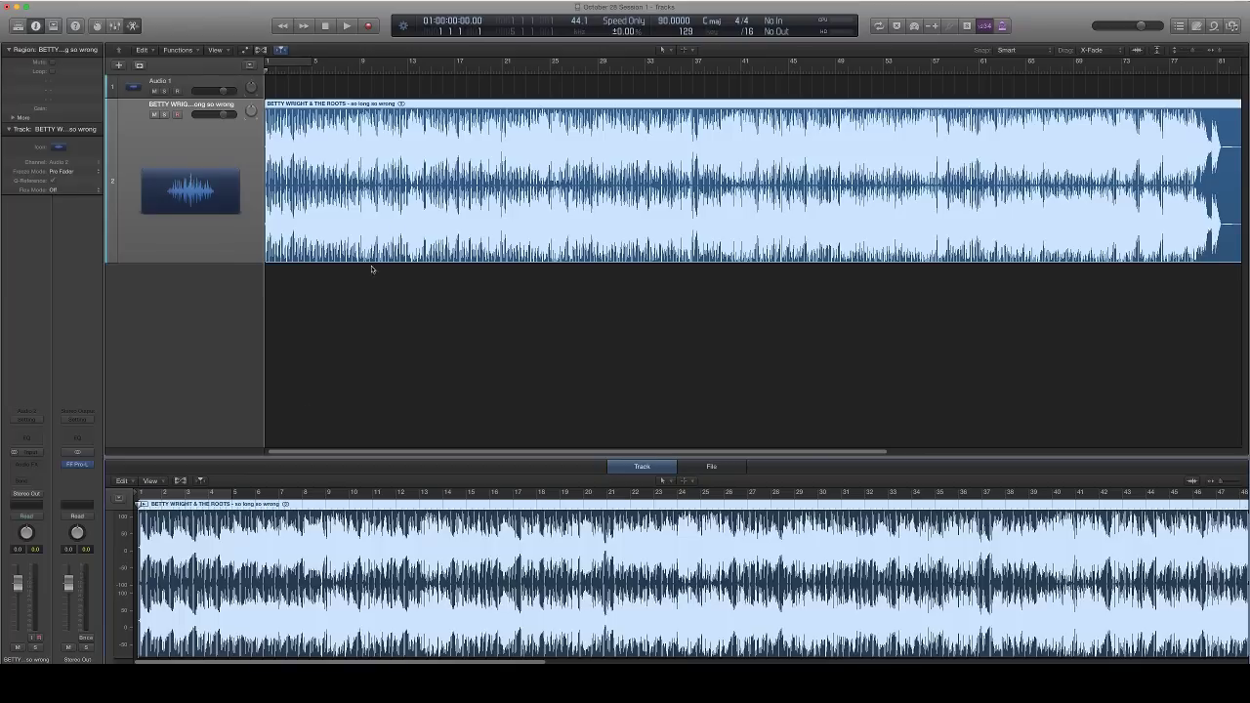
click(711, 466)
Step: Examine the Time and Pitch Machine's algorithm choices and tempo settings for the sample, and close it without processing
click(203, 481)
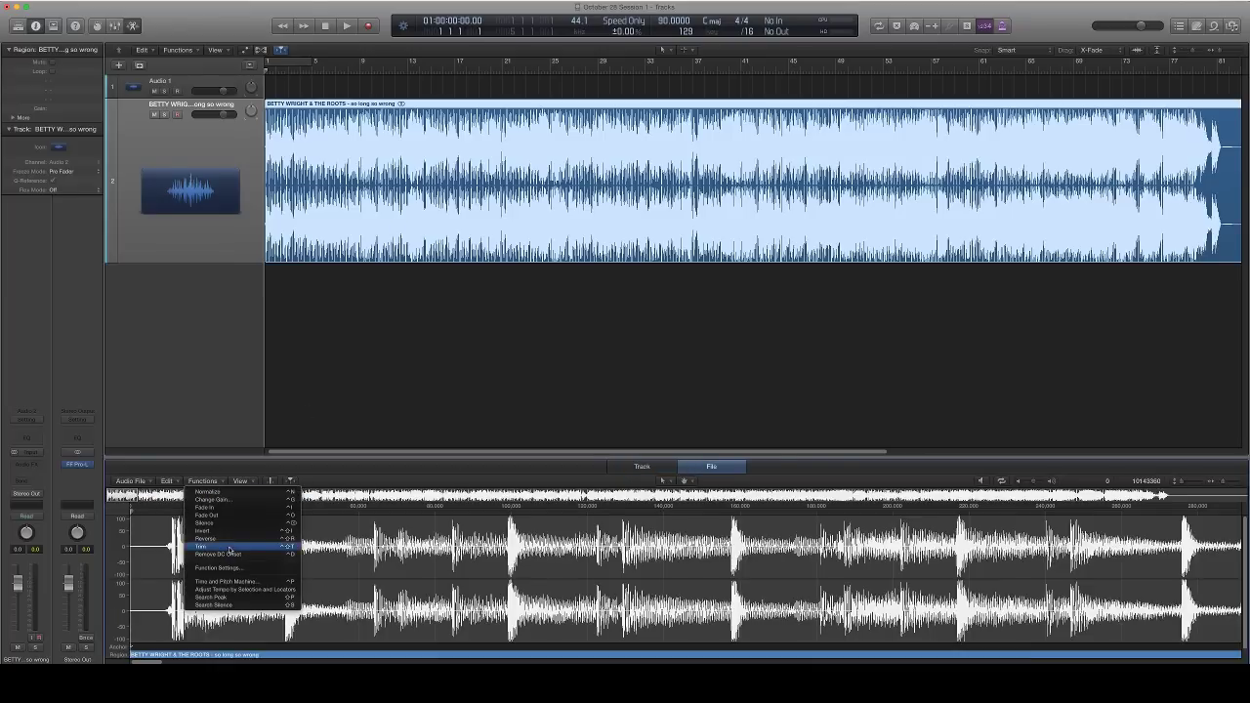
click(228, 582)
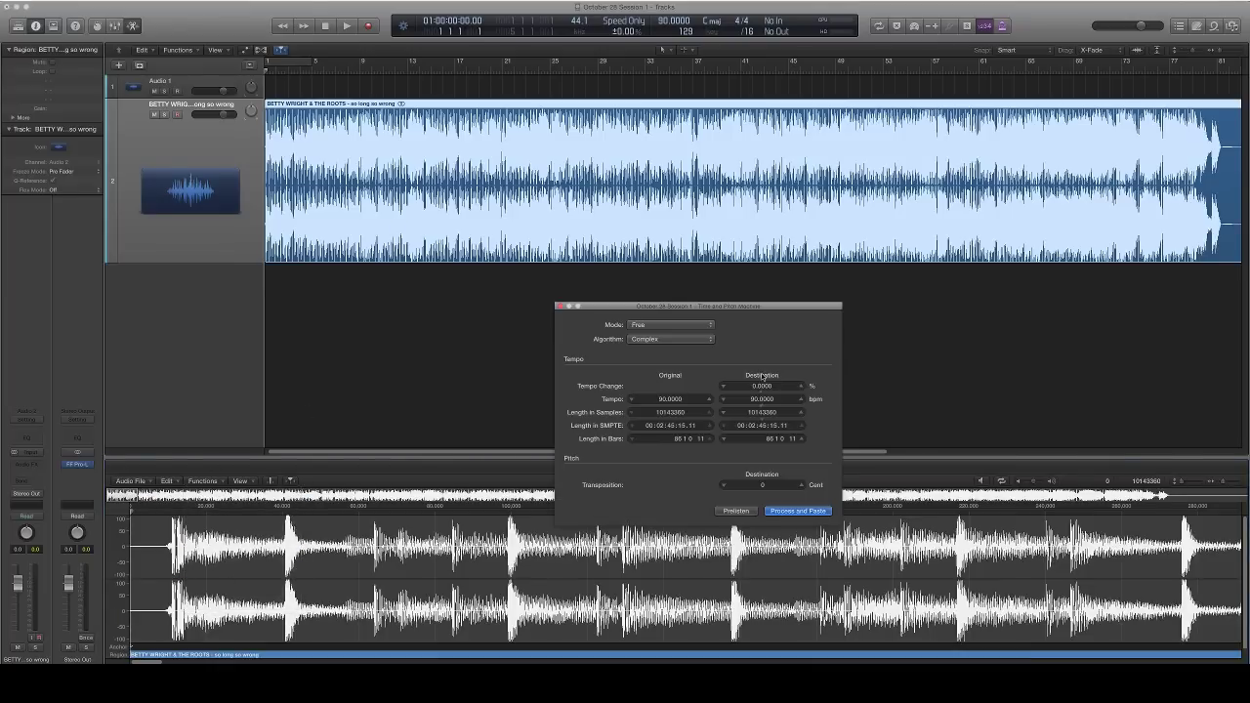
drag(732, 305, 656, 301)
click(482, 304)
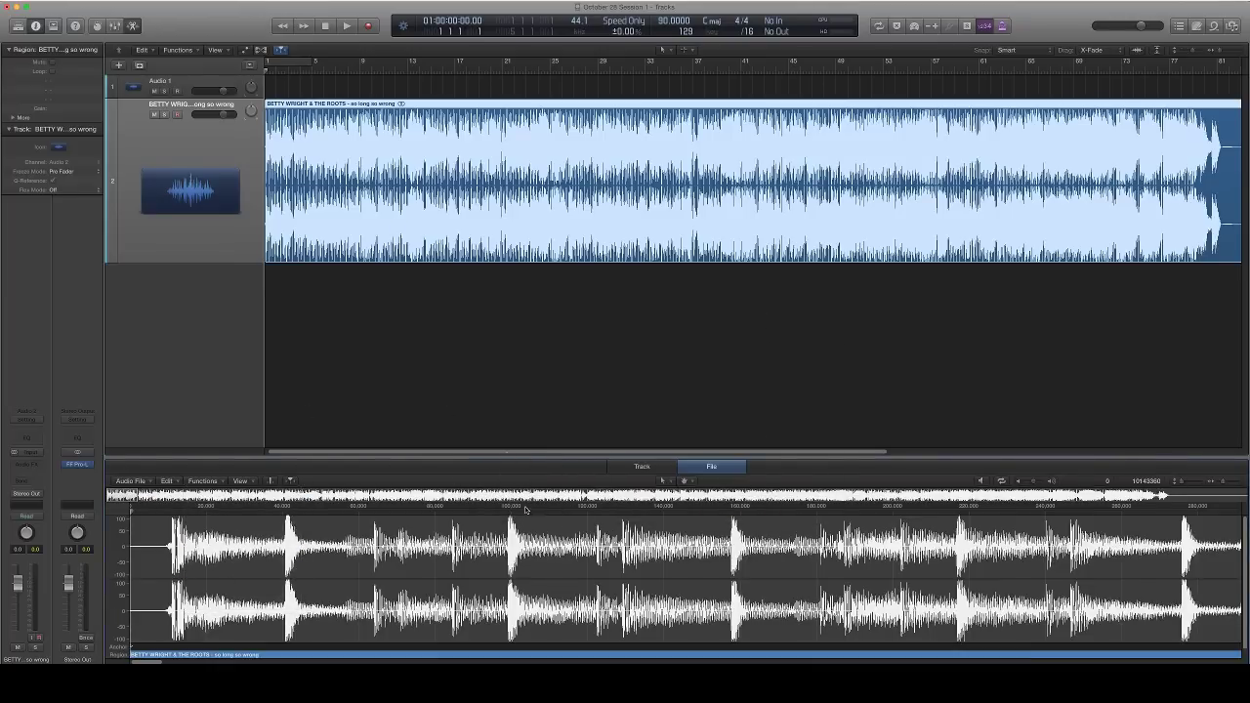
click(207, 482)
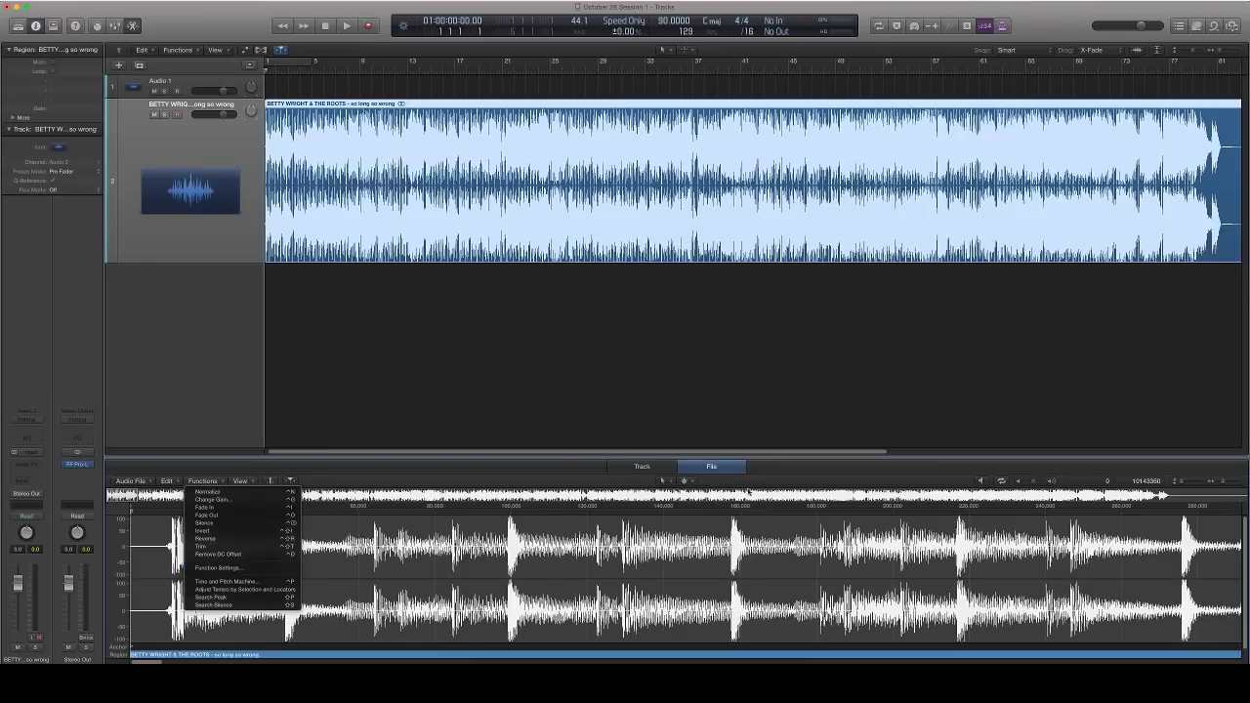
click(224, 581)
click(593, 335)
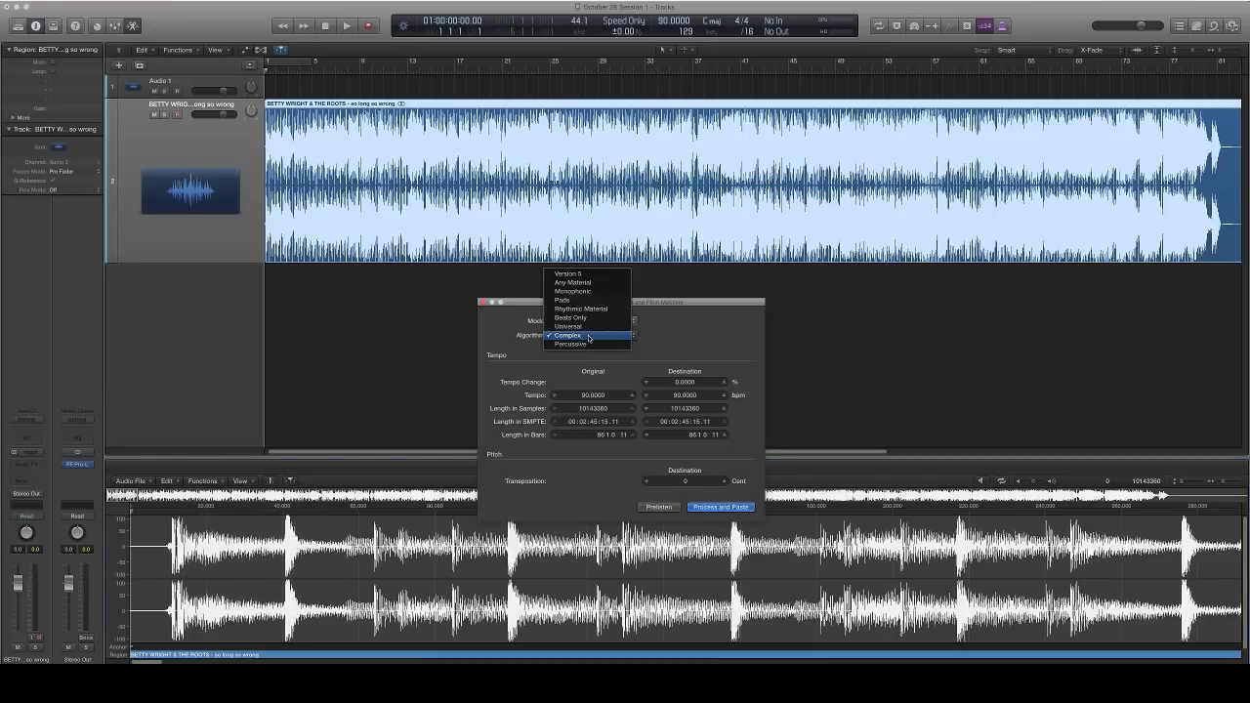
click(489, 320)
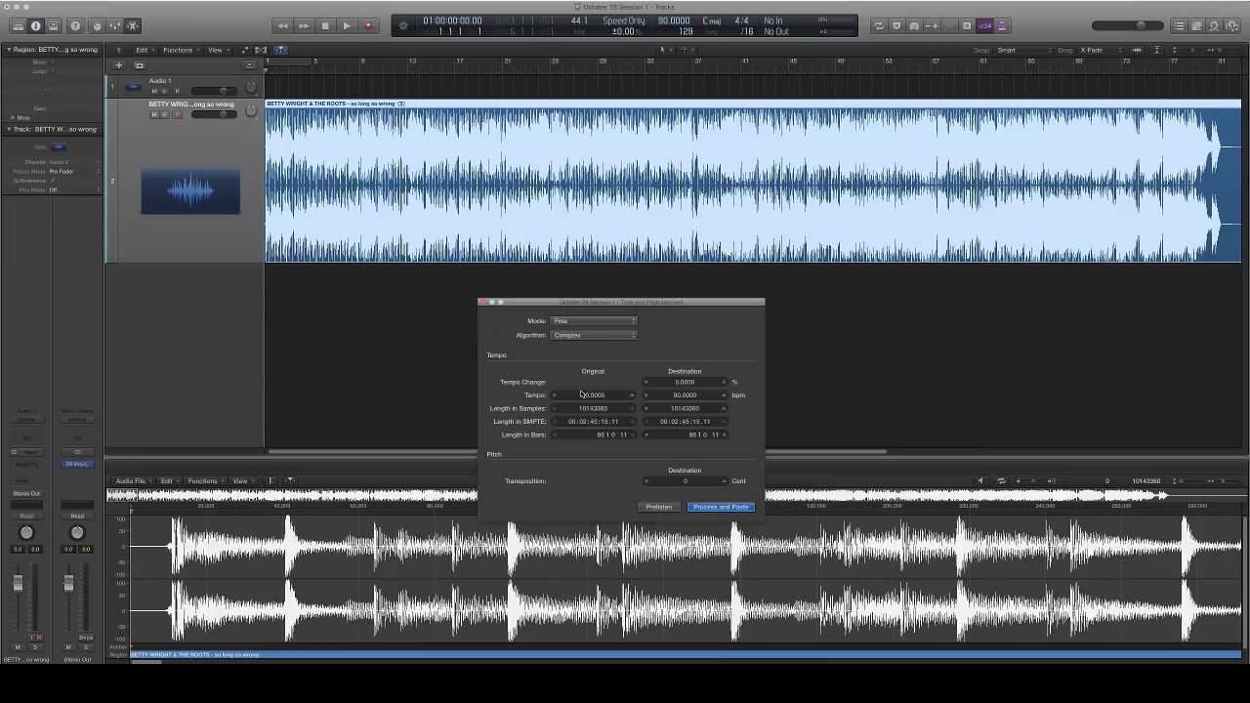
double_click(679, 396)
click(482, 303)
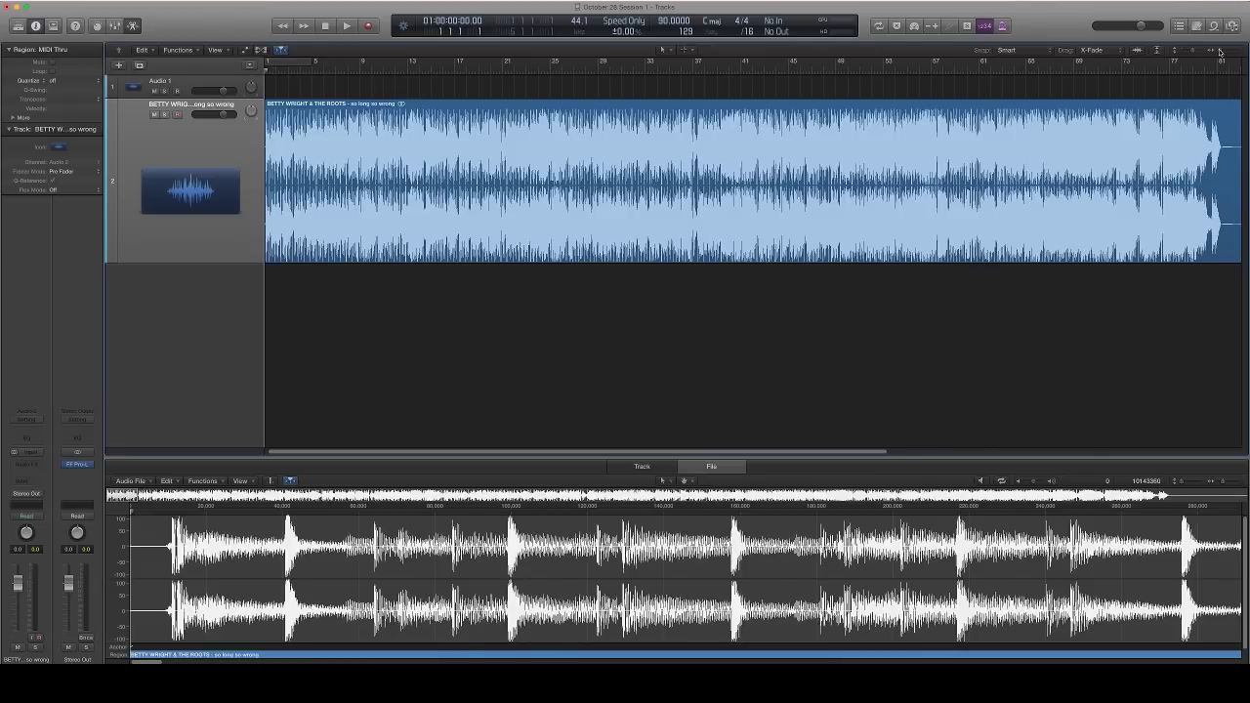
Step: Show Flex editing, enable Flex on the Betty Wright sample track, and set its Flex mode to Rhythmic
drag(1219, 50, 1222, 52)
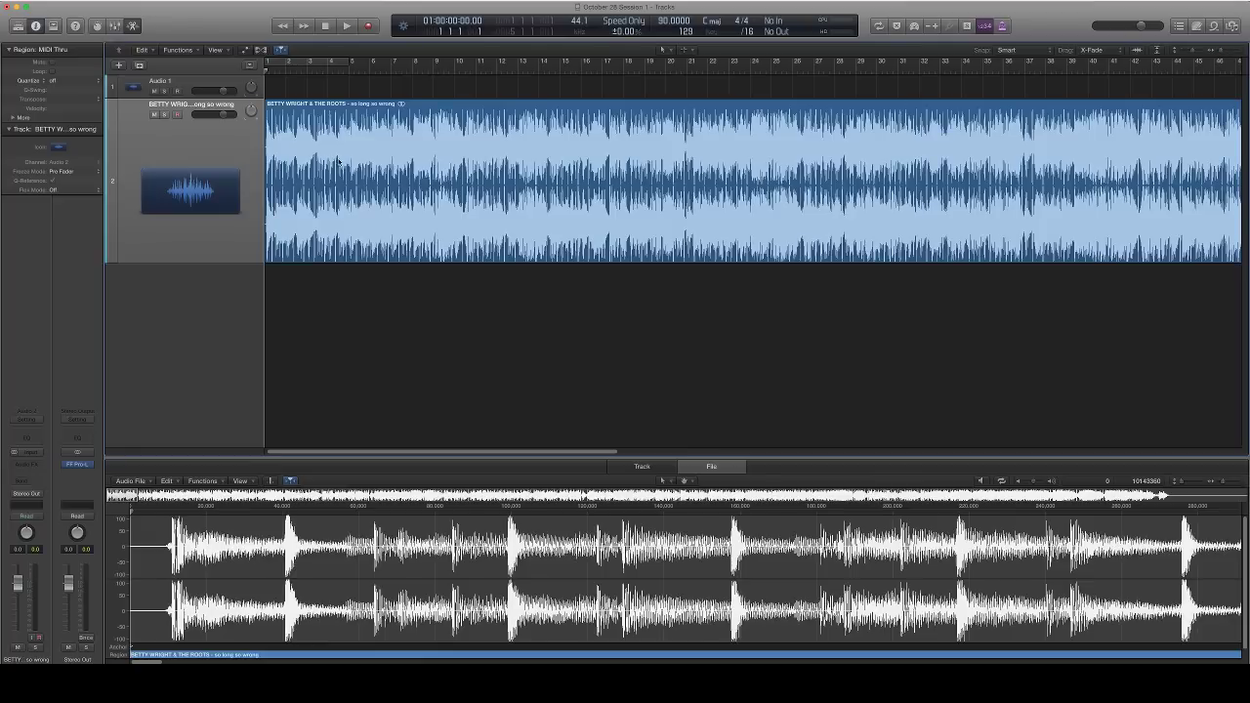
click(204, 158)
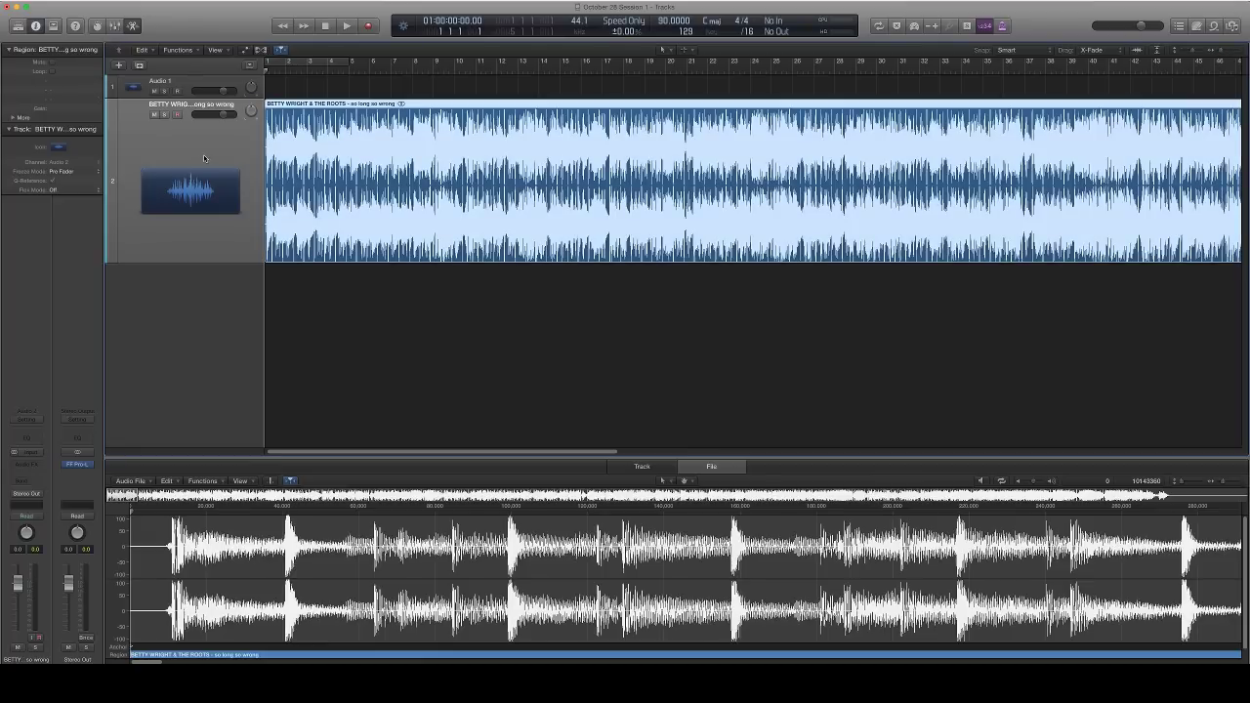
click(260, 49)
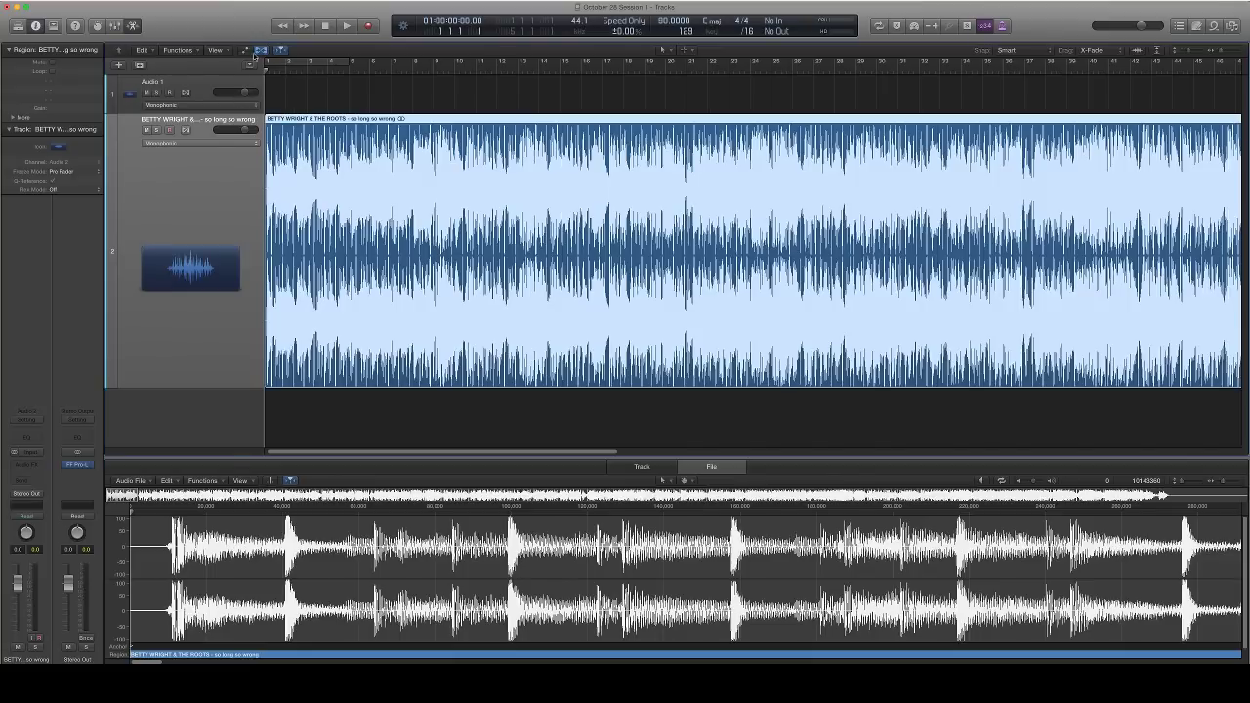
click(185, 130)
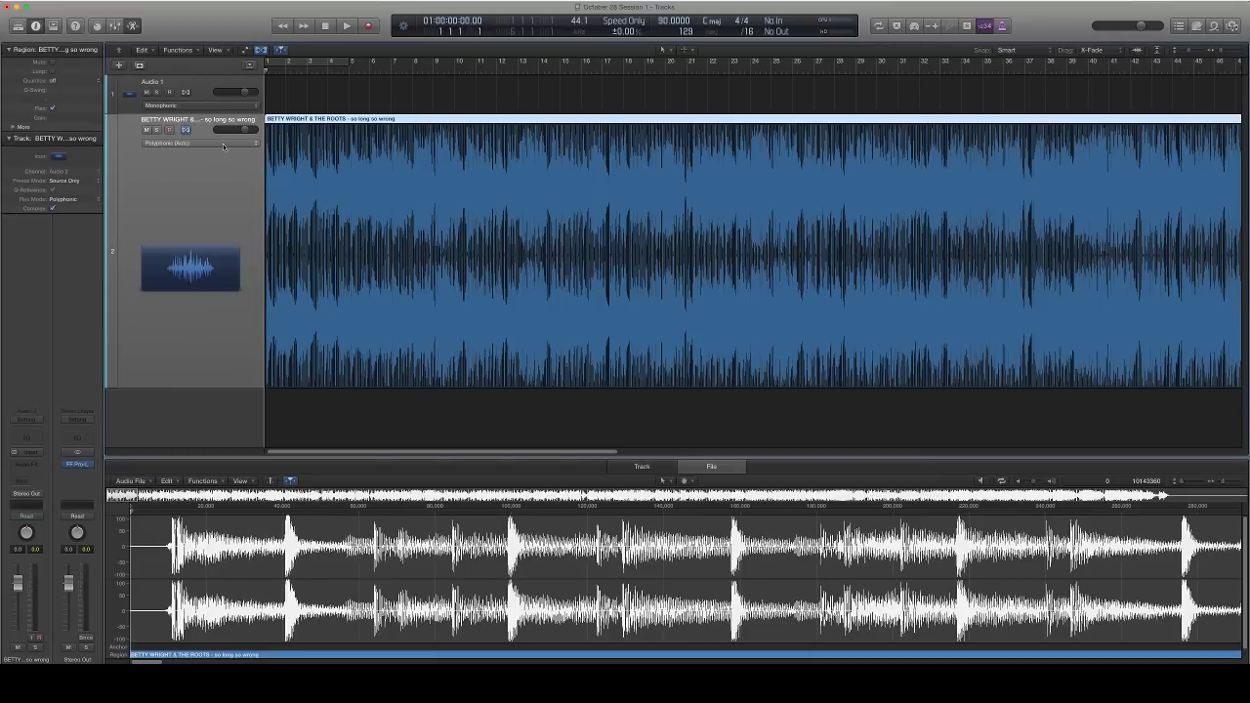
click(203, 142)
click(205, 166)
Step: Play the sample and add flex markers on its first transient and on the transients just after bar 2 and beat 2.3
drag(1221, 51, 1232, 51)
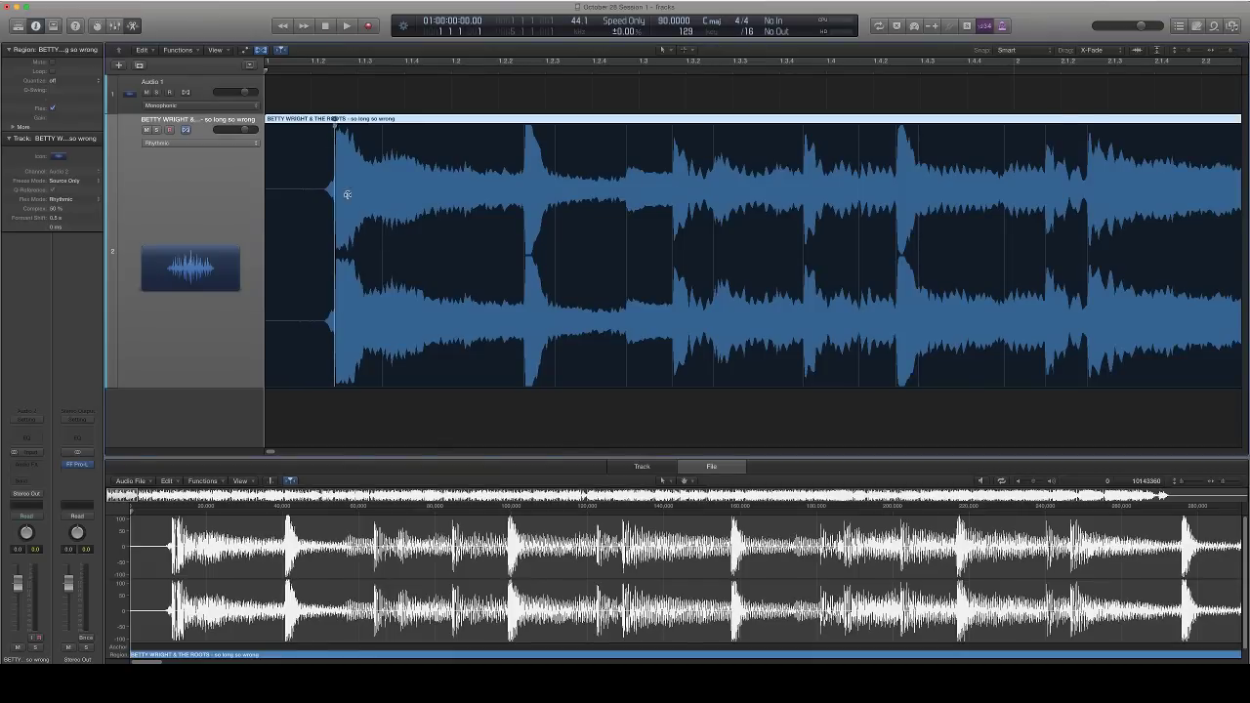
key(super+Left)
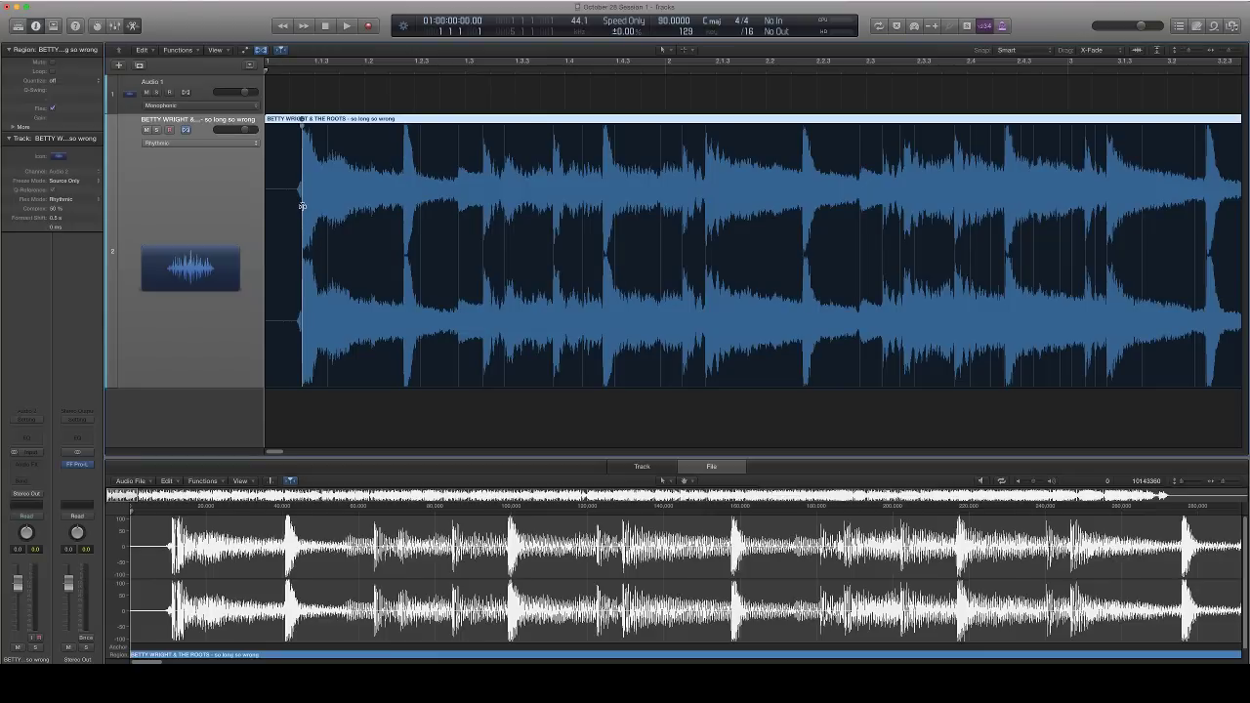
key(space)
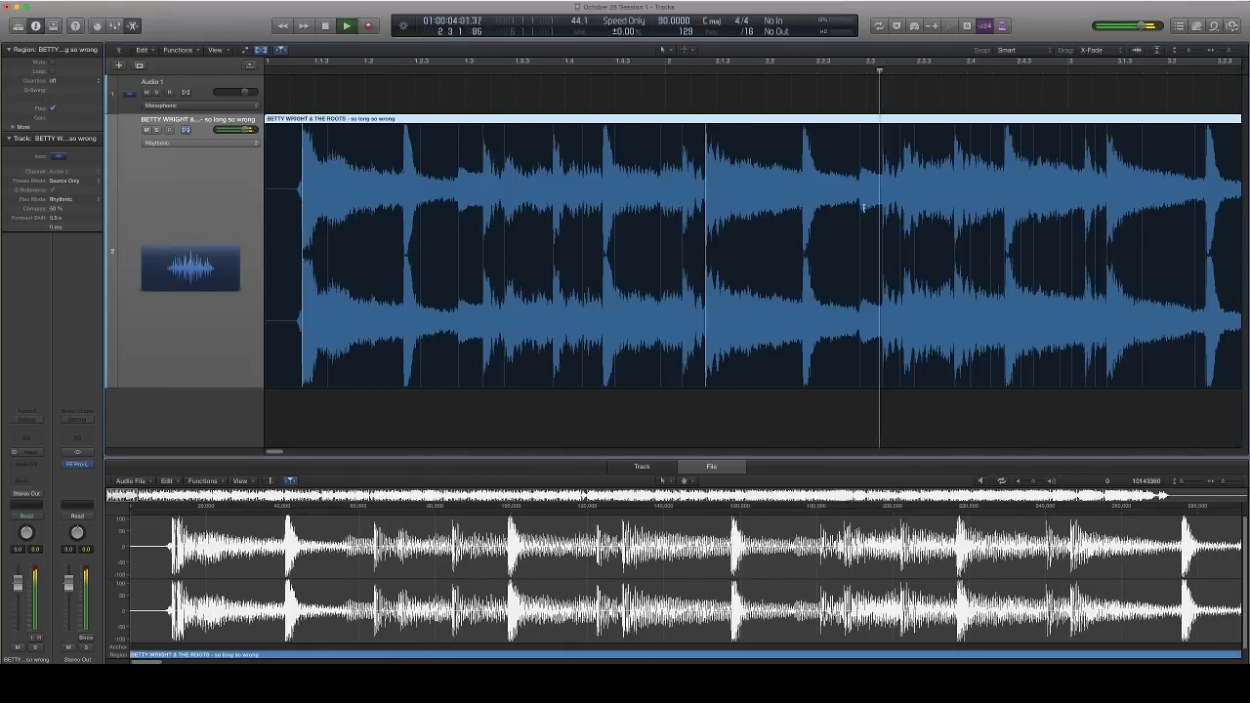
click(873, 91)
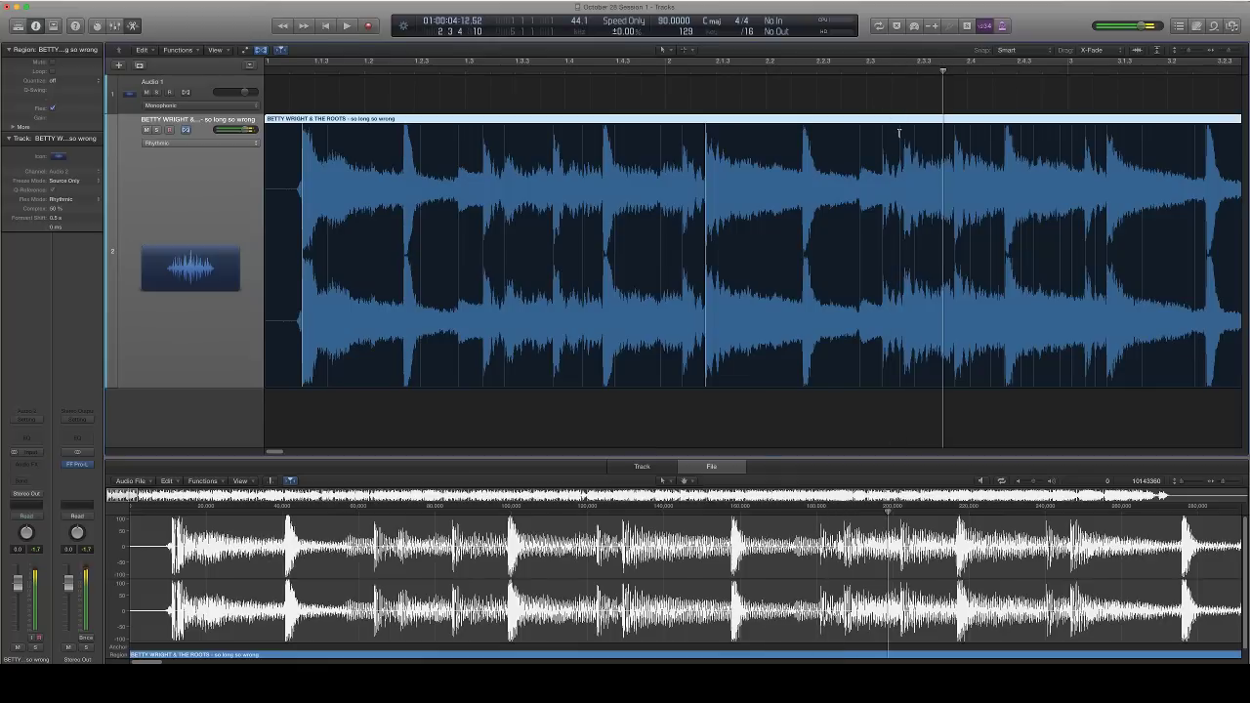
click(896, 80)
key(space)
key(space)
key(space)
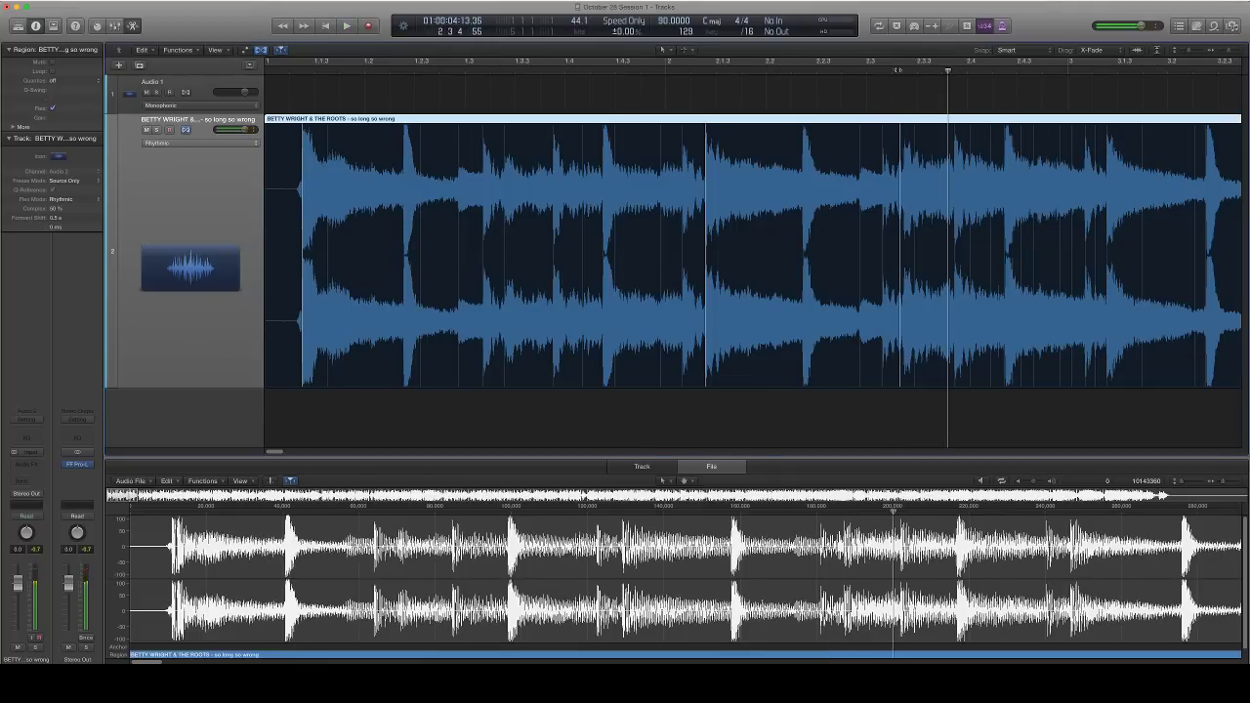
key(space)
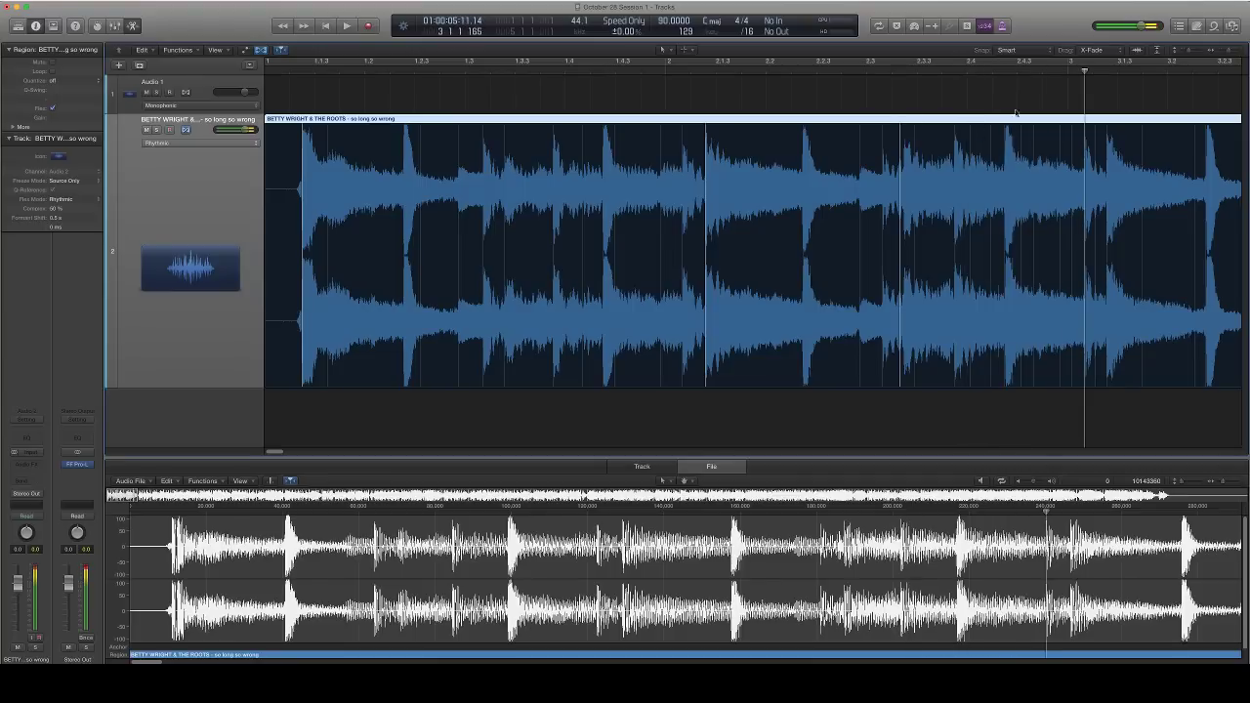
Step: Replay the end of bar 2 and add a flex marker on the loud transient just after beat 2.4
click(990, 77)
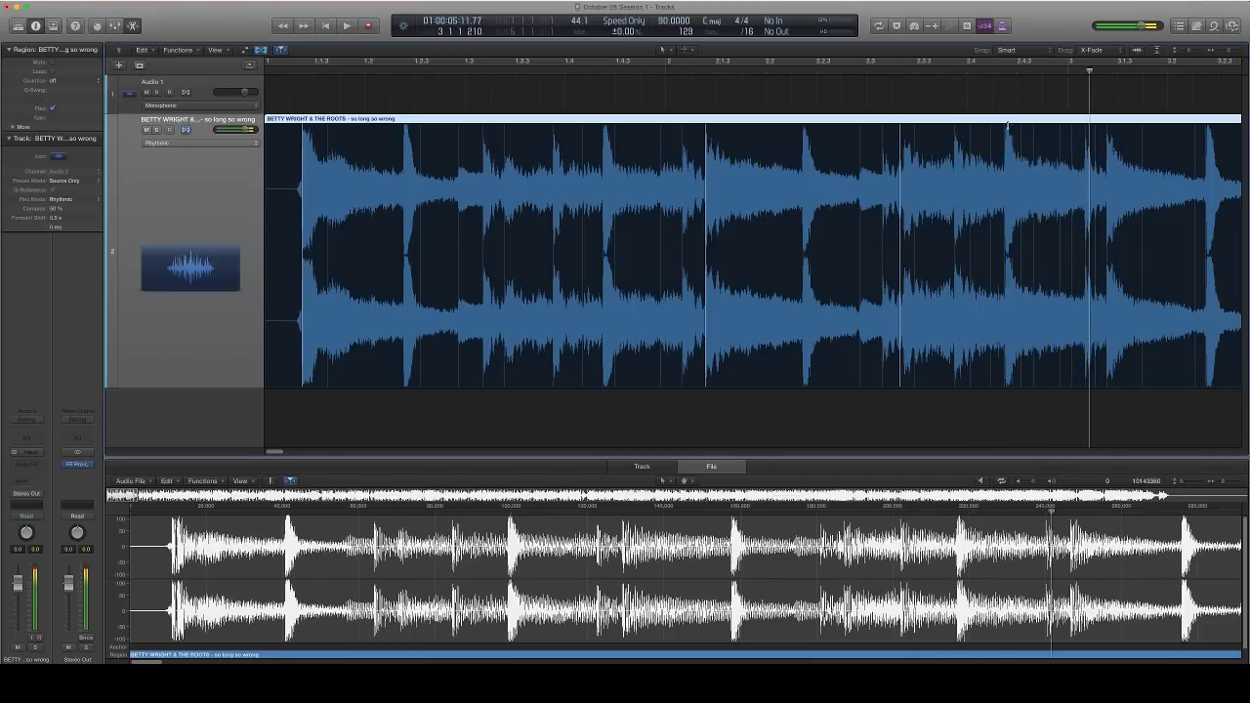
click(900, 69)
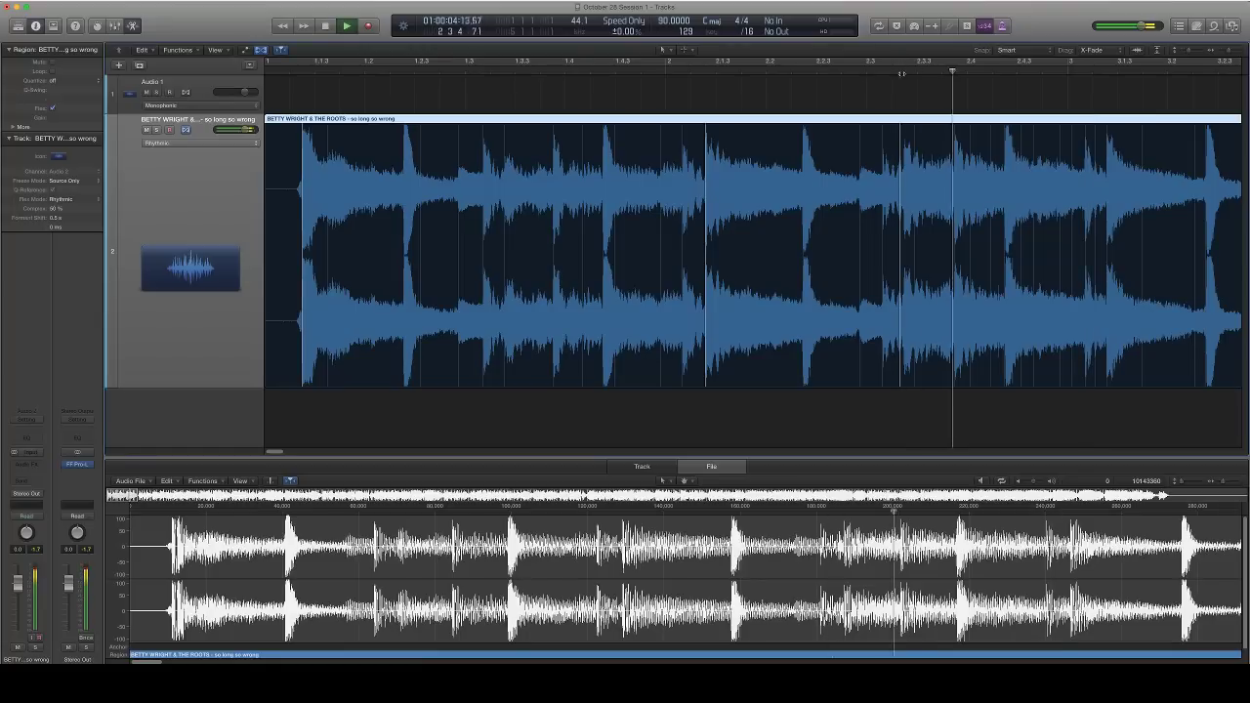
key(space)
click(1004, 131)
key(space)
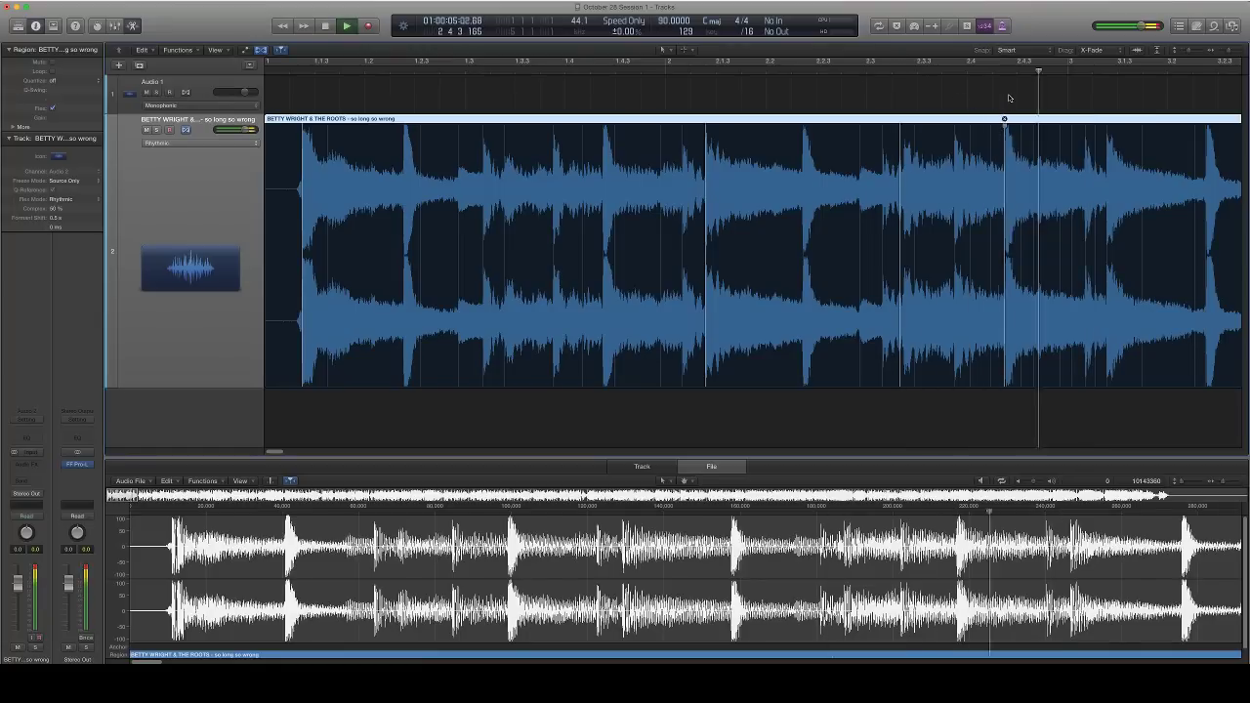
Step: Add flex markers on the transients just after bar 3, just after beat 3.2 and just before beat 3.3, auditioning each
click(309, 133)
click(408, 128)
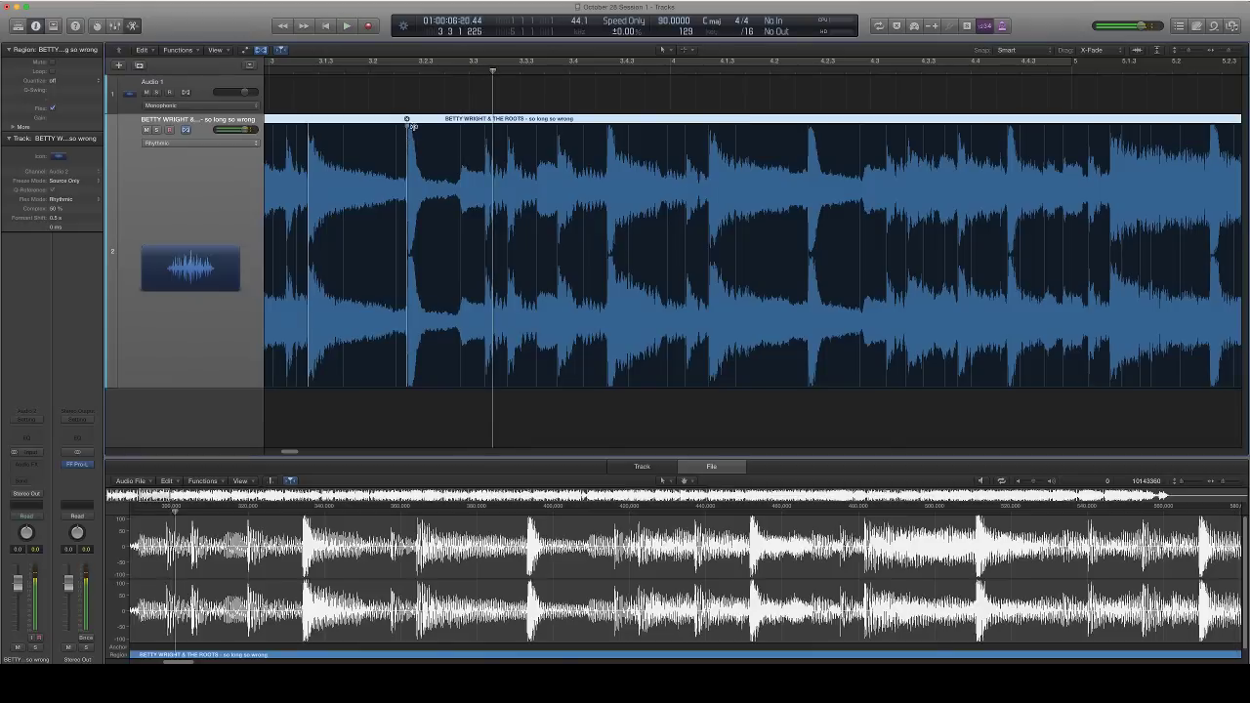
double_click(396, 72)
key(space)
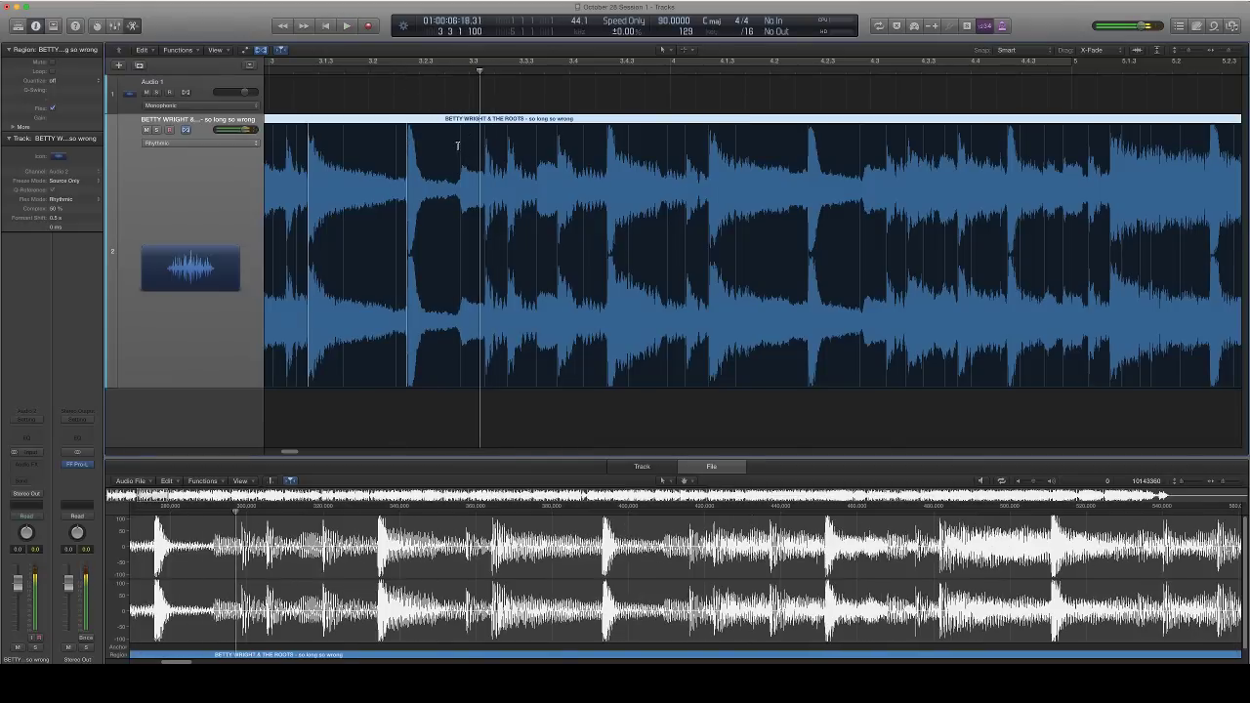
click(459, 145)
key(space)
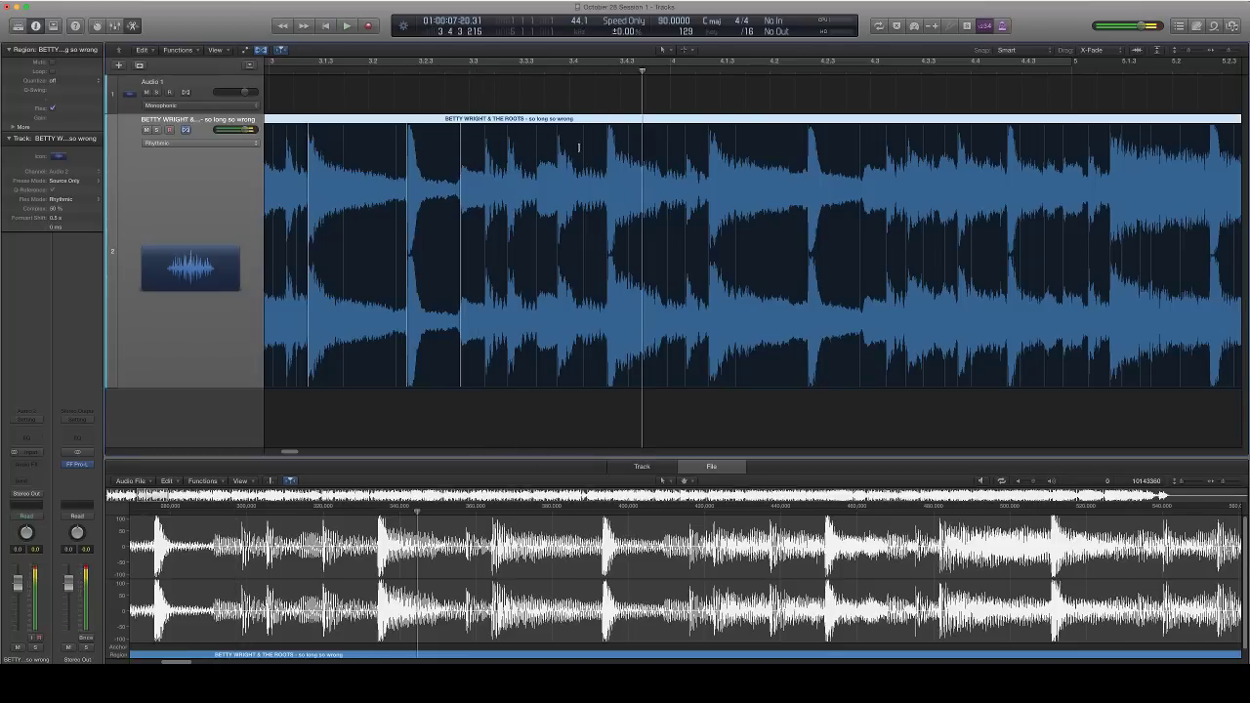
Step: Replay the second half of bar 3 and add flex markers on the transients just after beats 3.3 and 3.4
double_click(457, 70)
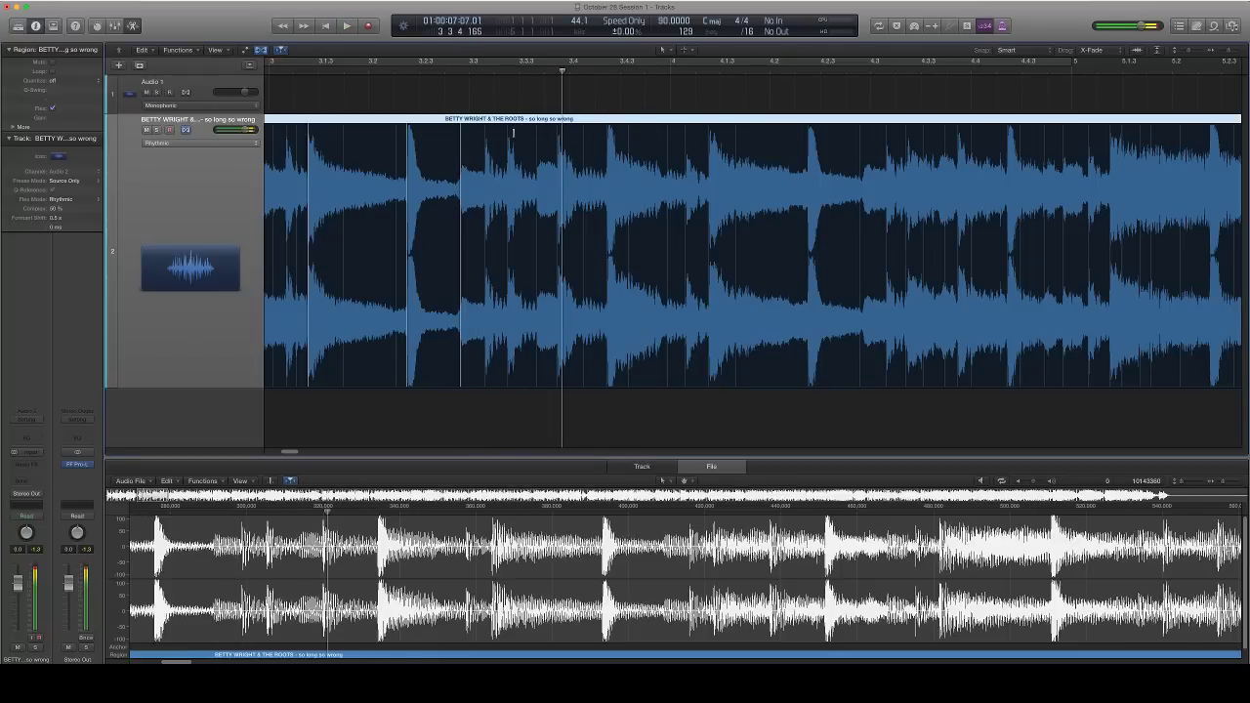
double_click(508, 74)
click(507, 145)
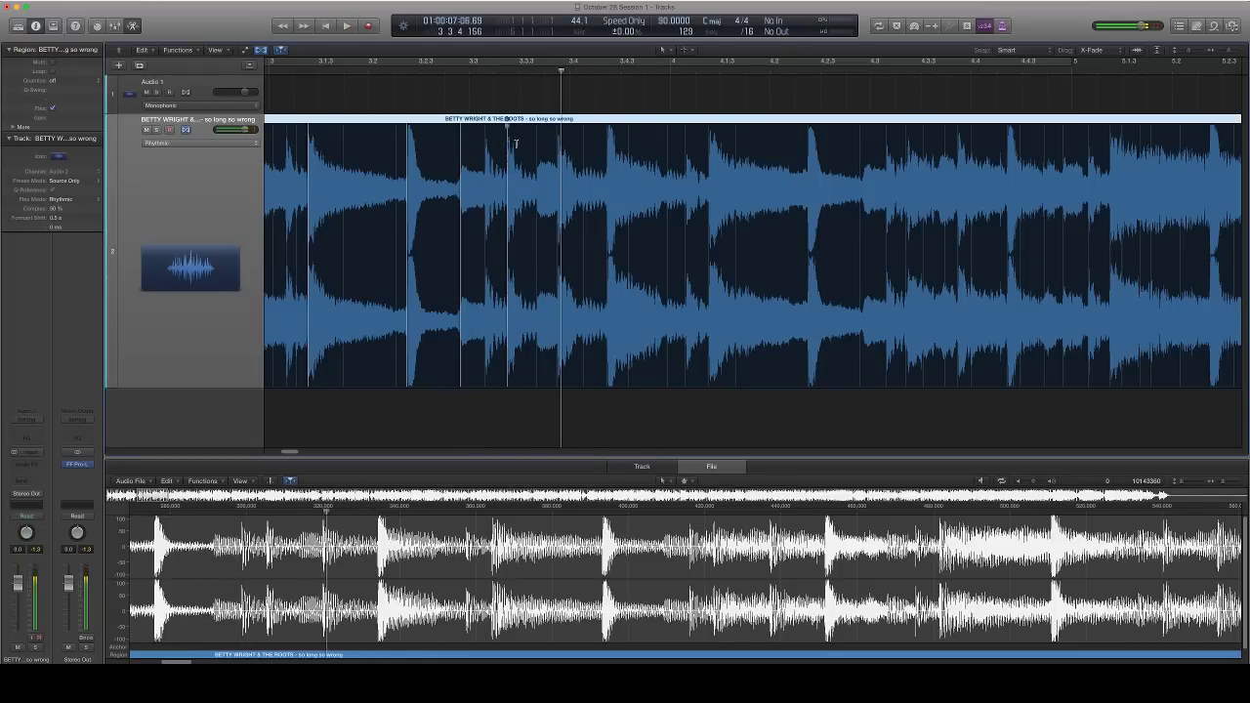
key(space)
key(space)
key(space)
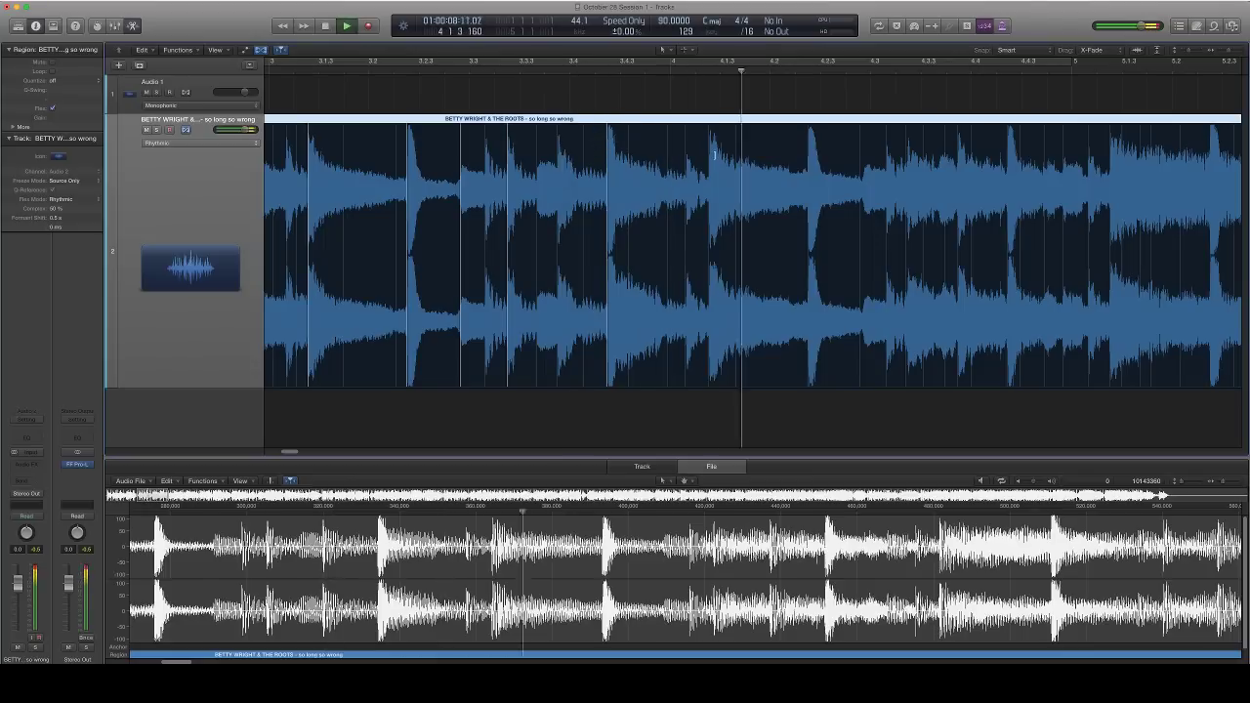
Step: Add flex markers on the transient just before 4.1.3 and on the one between bar 57 and beat 57.2, replaying the bar 57 passage
click(710, 156)
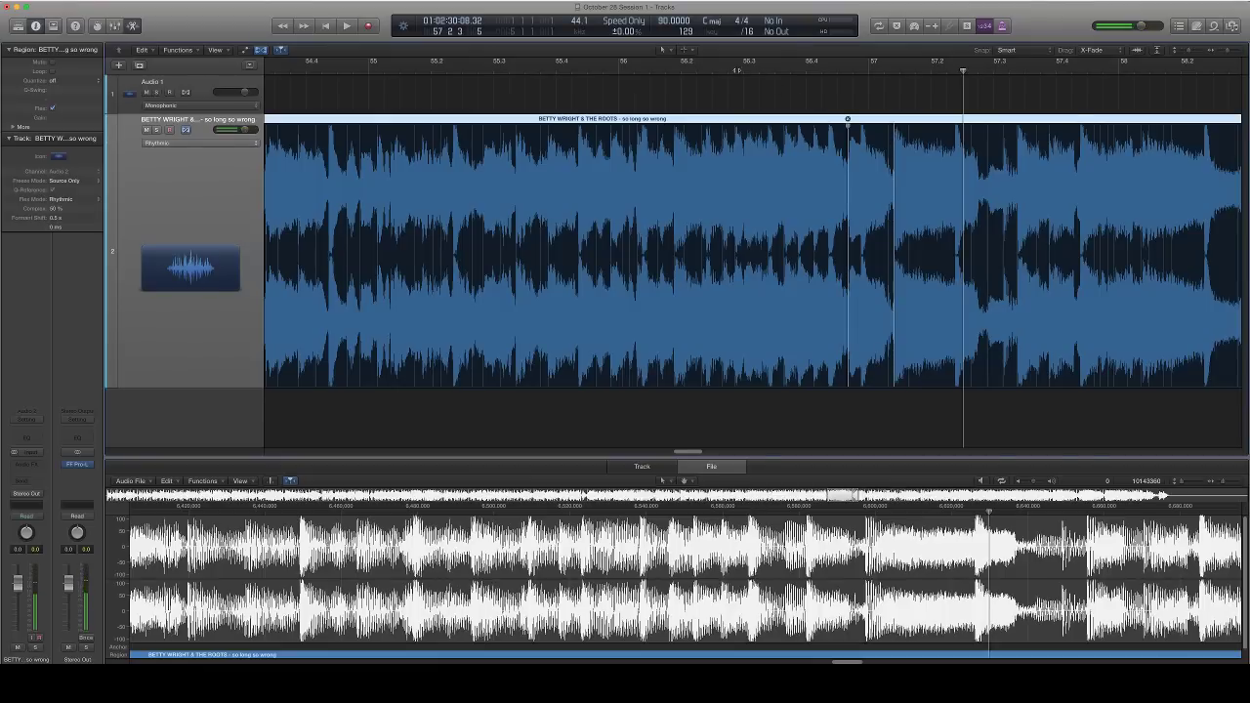
key(space)
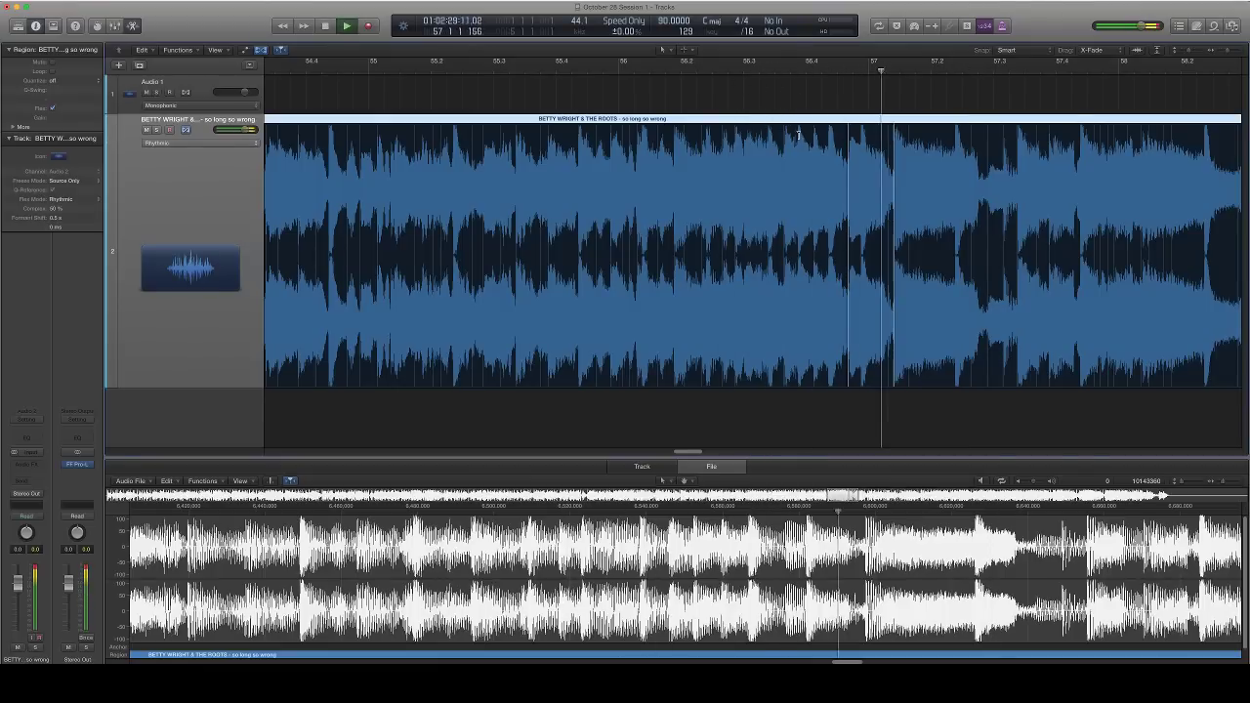
key(space)
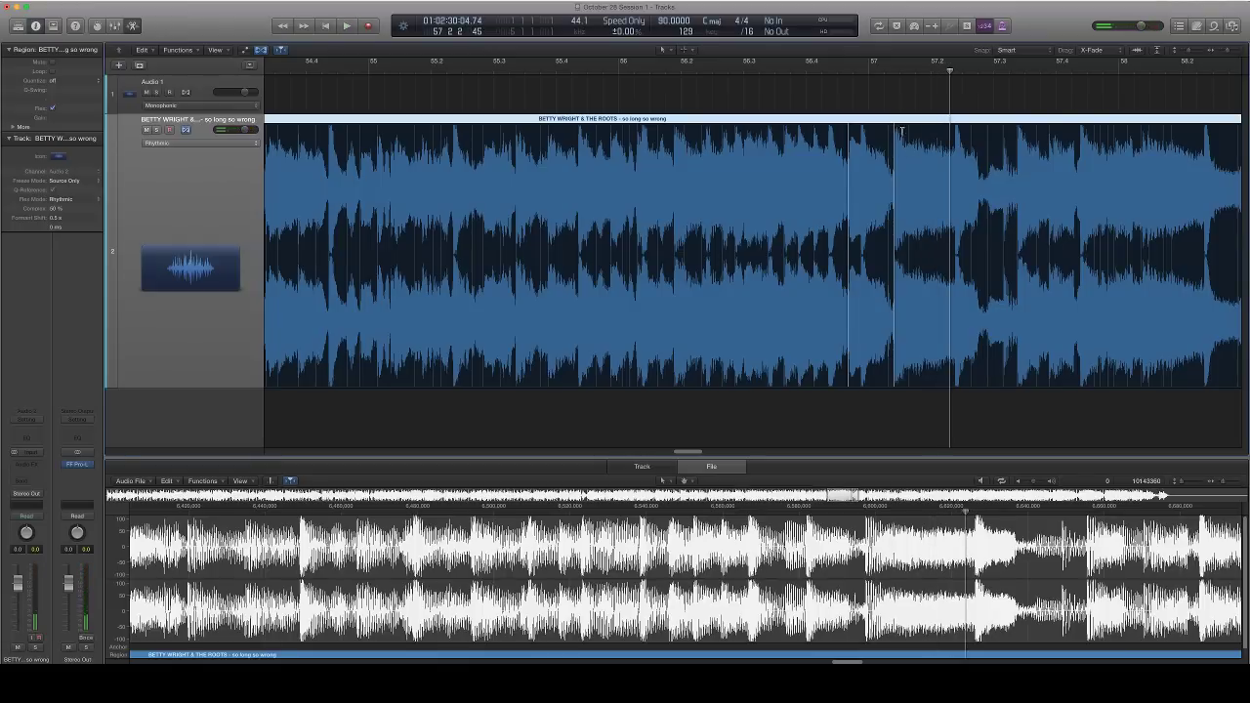
click(894, 138)
click(792, 74)
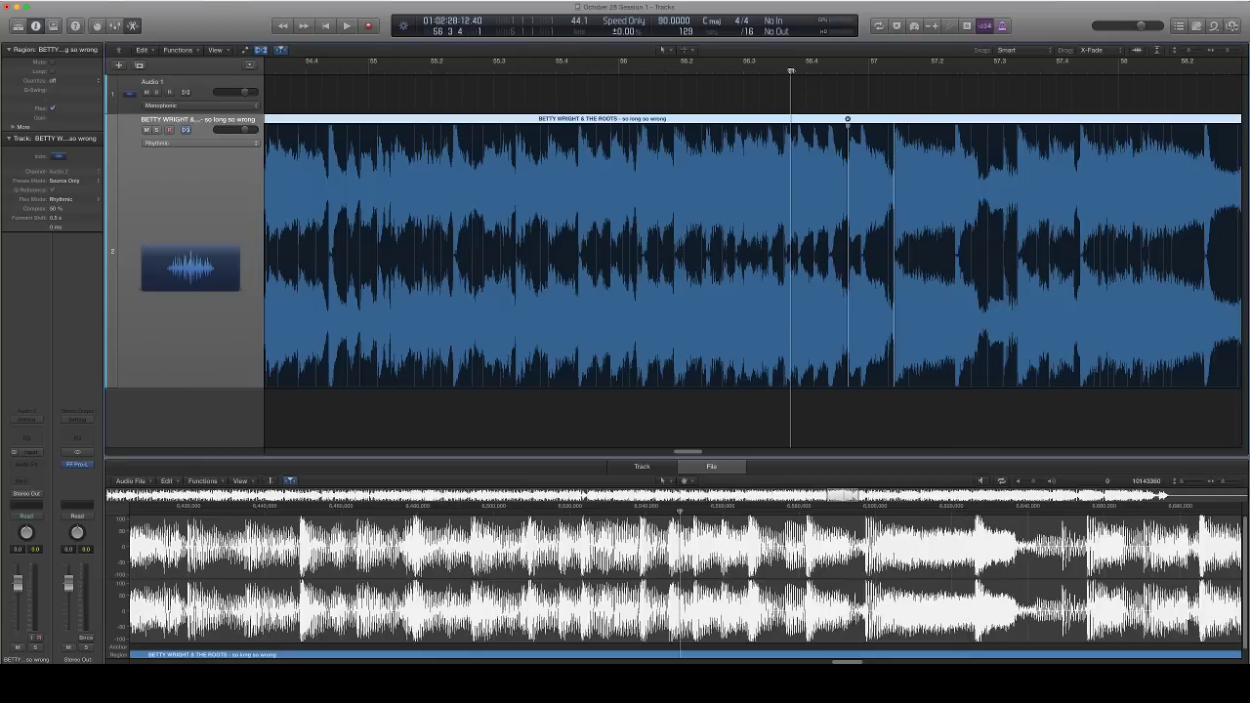
key(space)
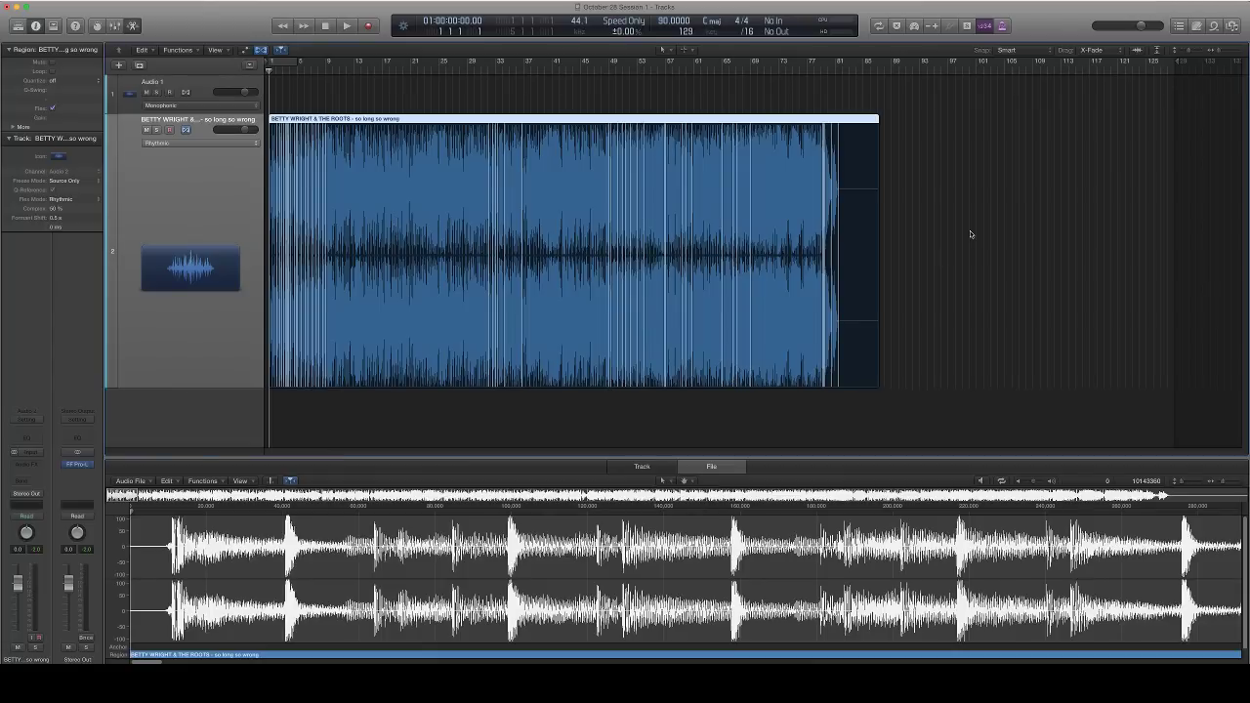
Step: Slice the sample region at its flex markers
drag(1219, 50, 1221, 50)
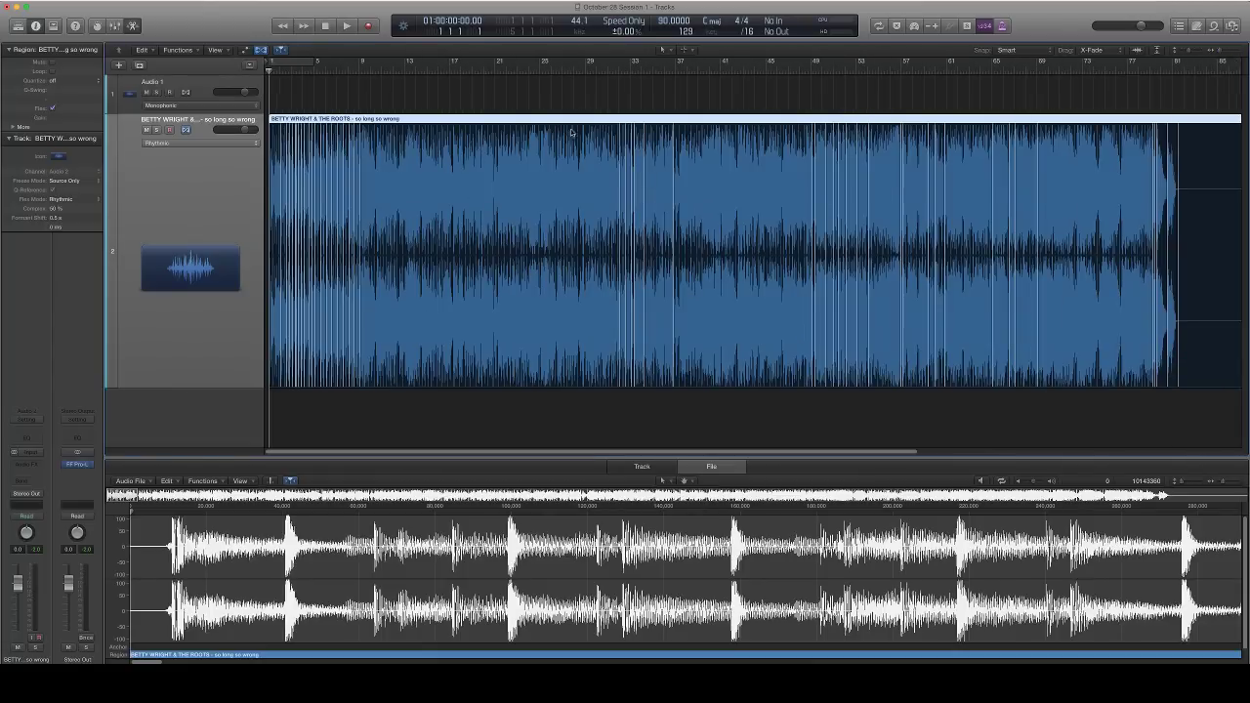
right_click(520, 128)
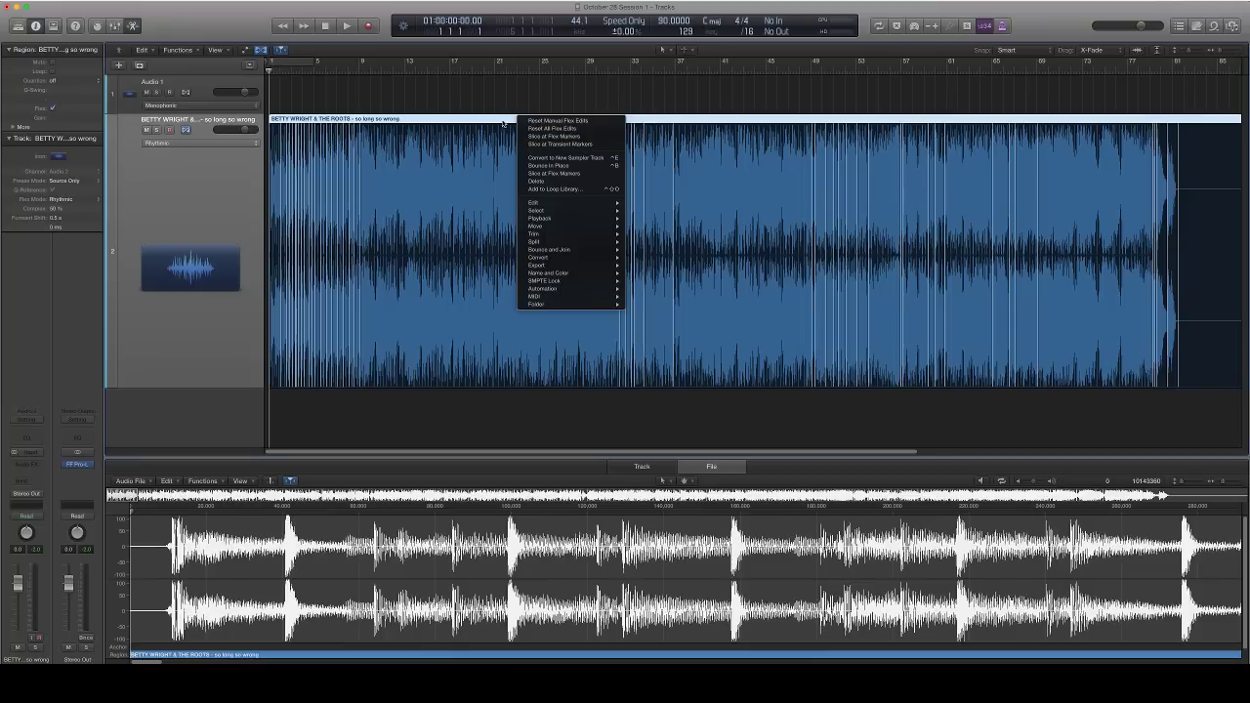
click(528, 137)
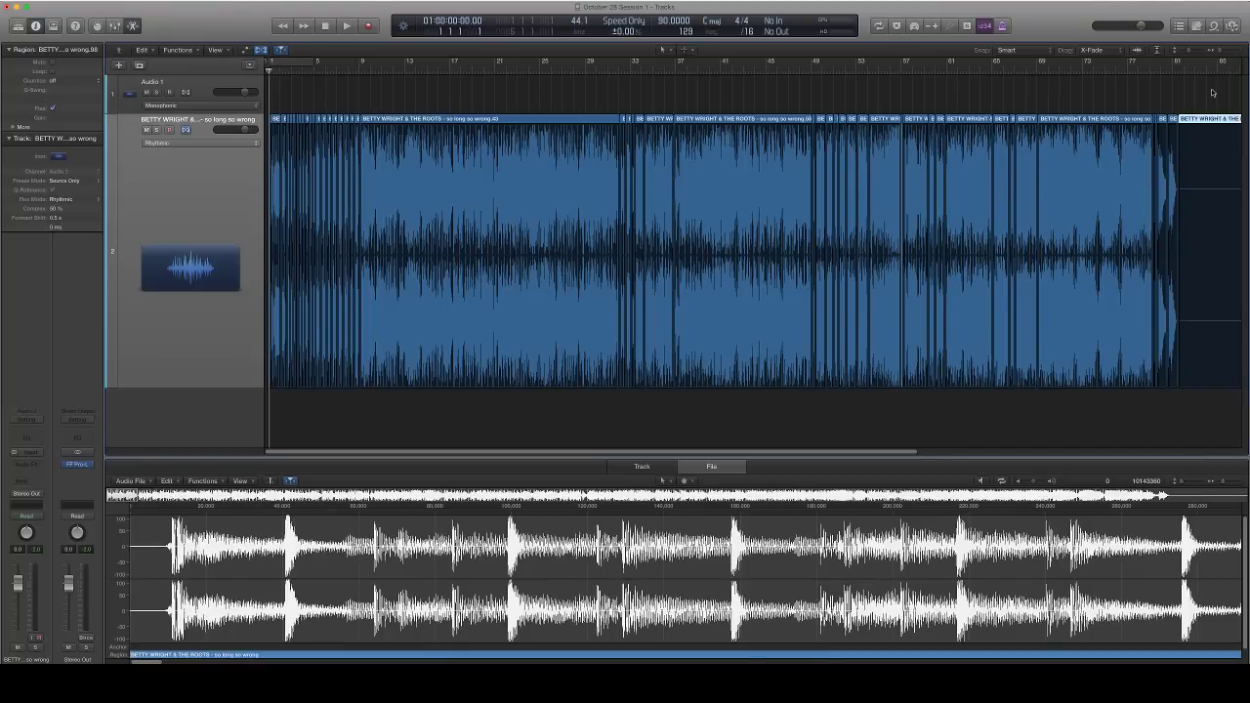
Step: Delete the silent slices at the end and the very start of the sample
click(1216, 127)
key(Delete)
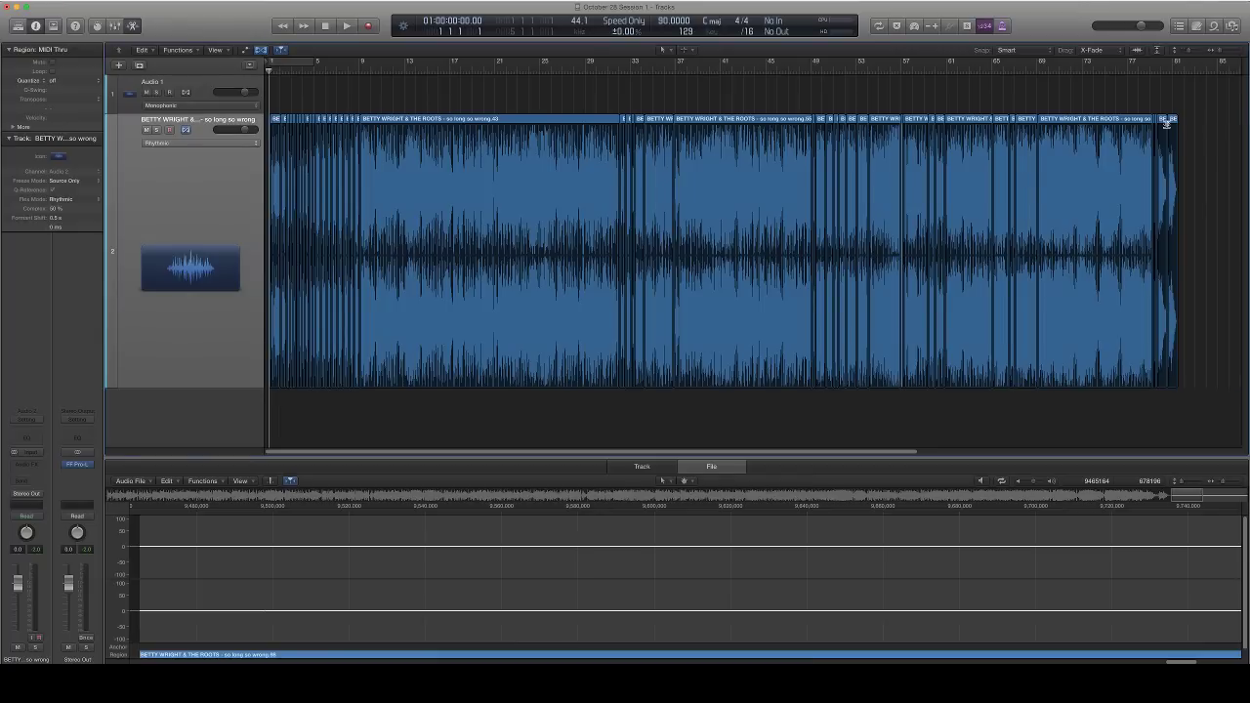
drag(1221, 51, 1226, 50)
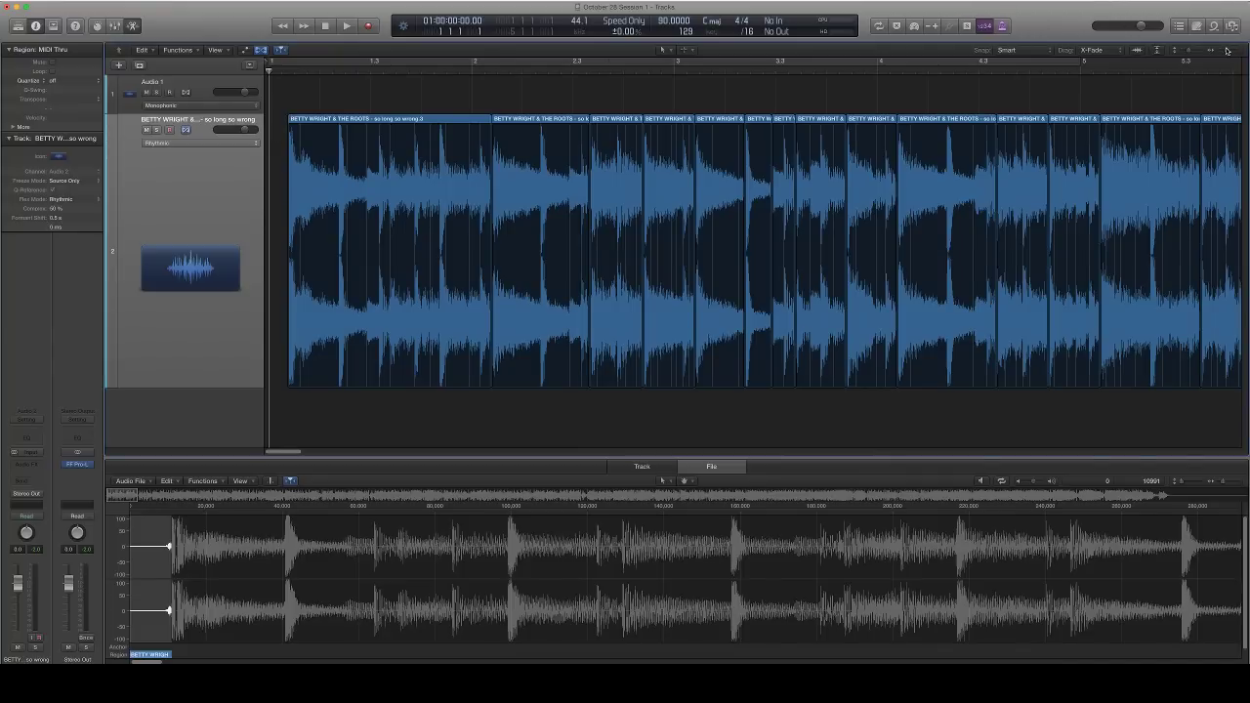
drag(1228, 51, 1226, 50)
Step: Audition the long slice at bar 61 and delete it
drag(1226, 51, 1224, 50)
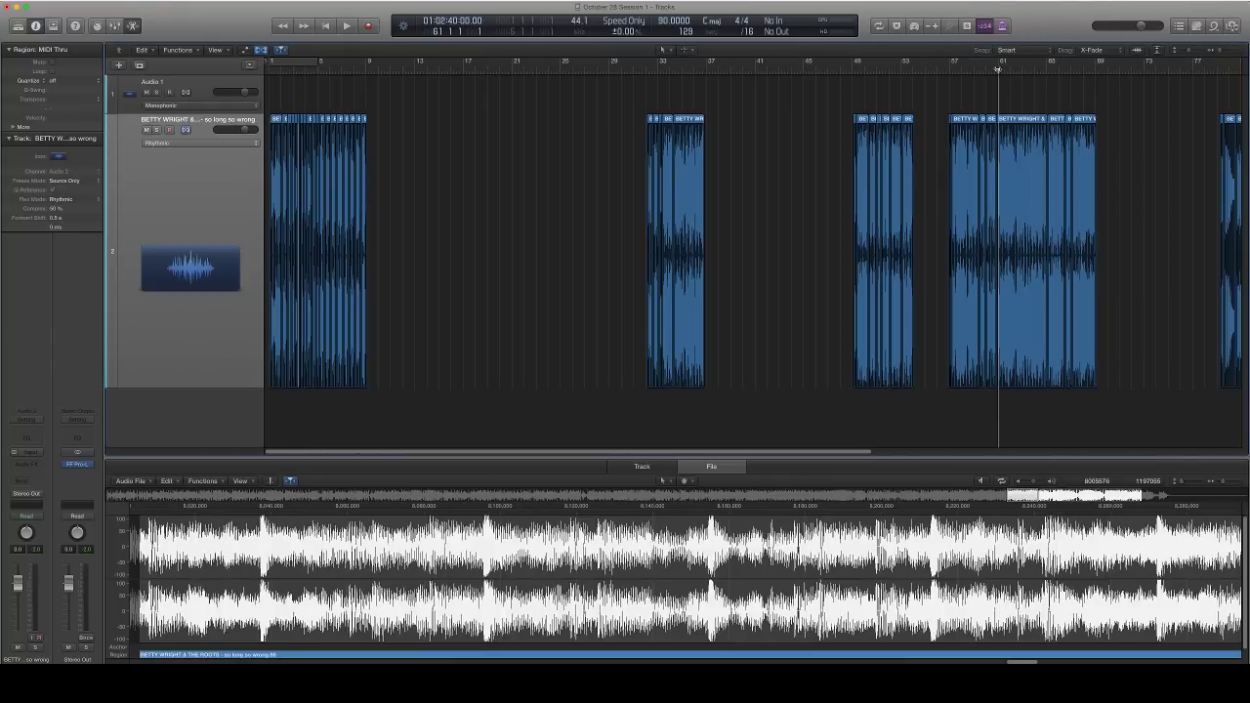
key(space)
key(space)
click(1014, 140)
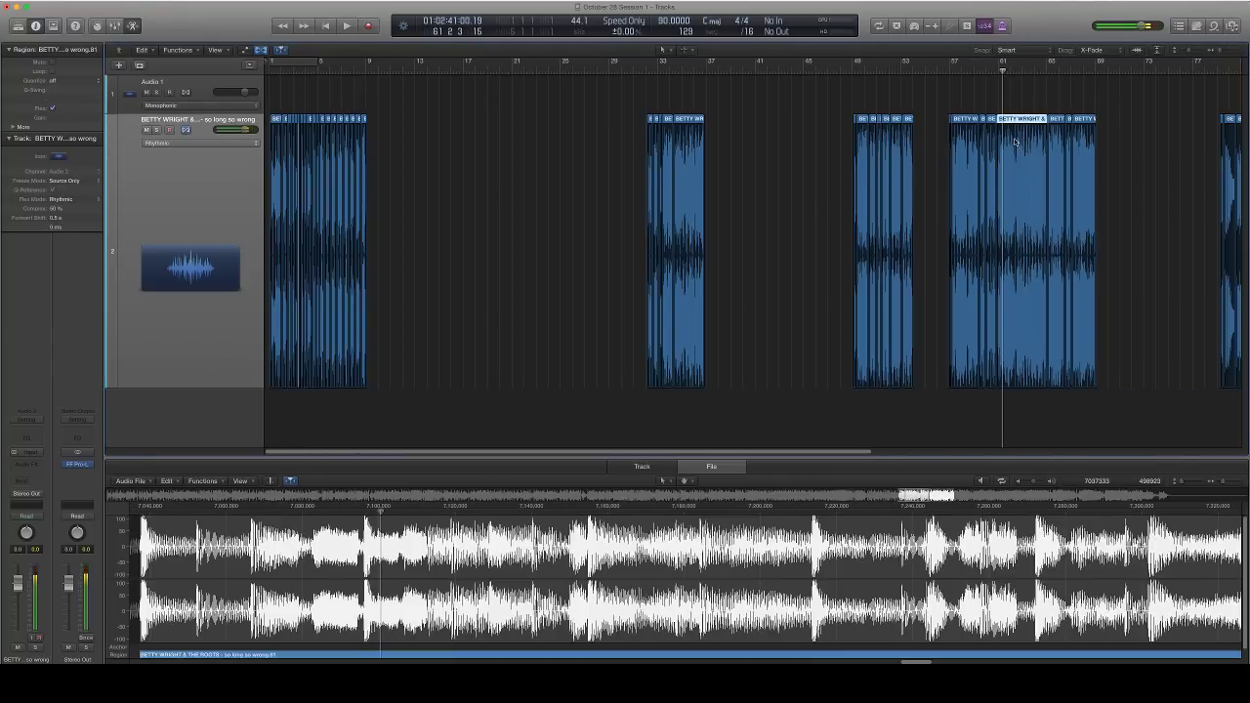
key(Delete)
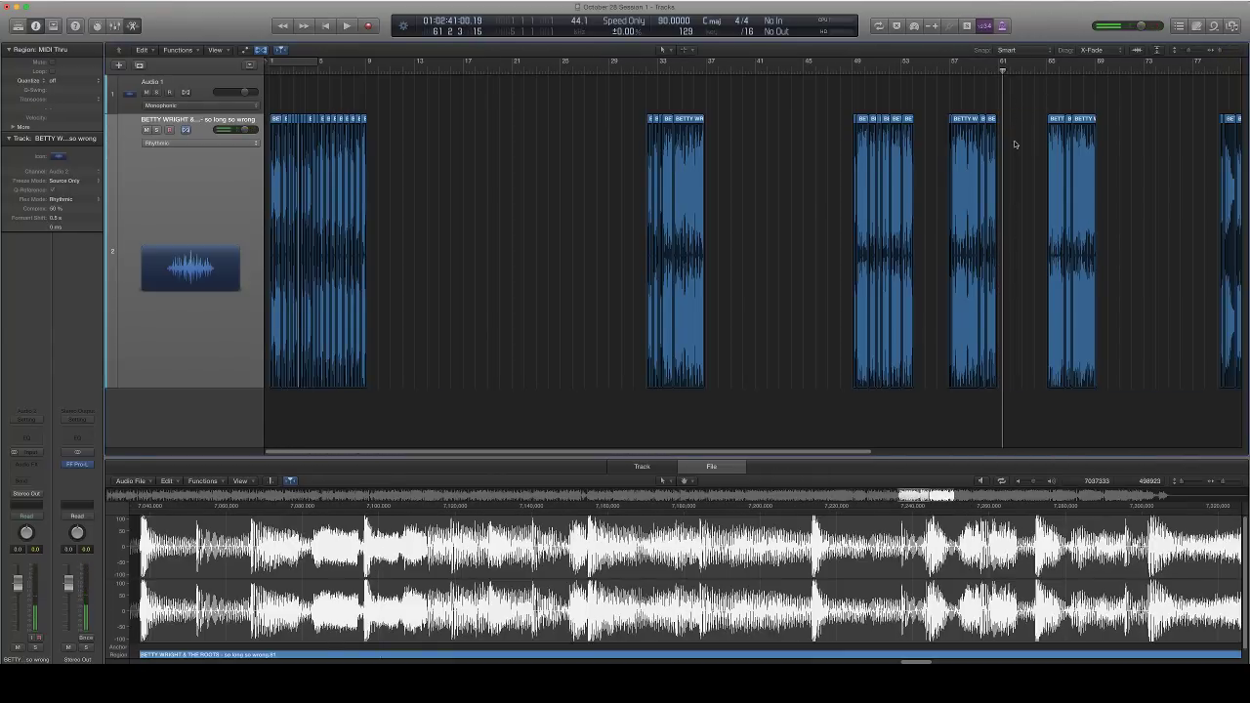
Step: Move all slice groups after the opening one about 20 bars earlier
drag(1228, 52, 1220, 52)
drag(991, 186, 364, 125)
click(421, 147)
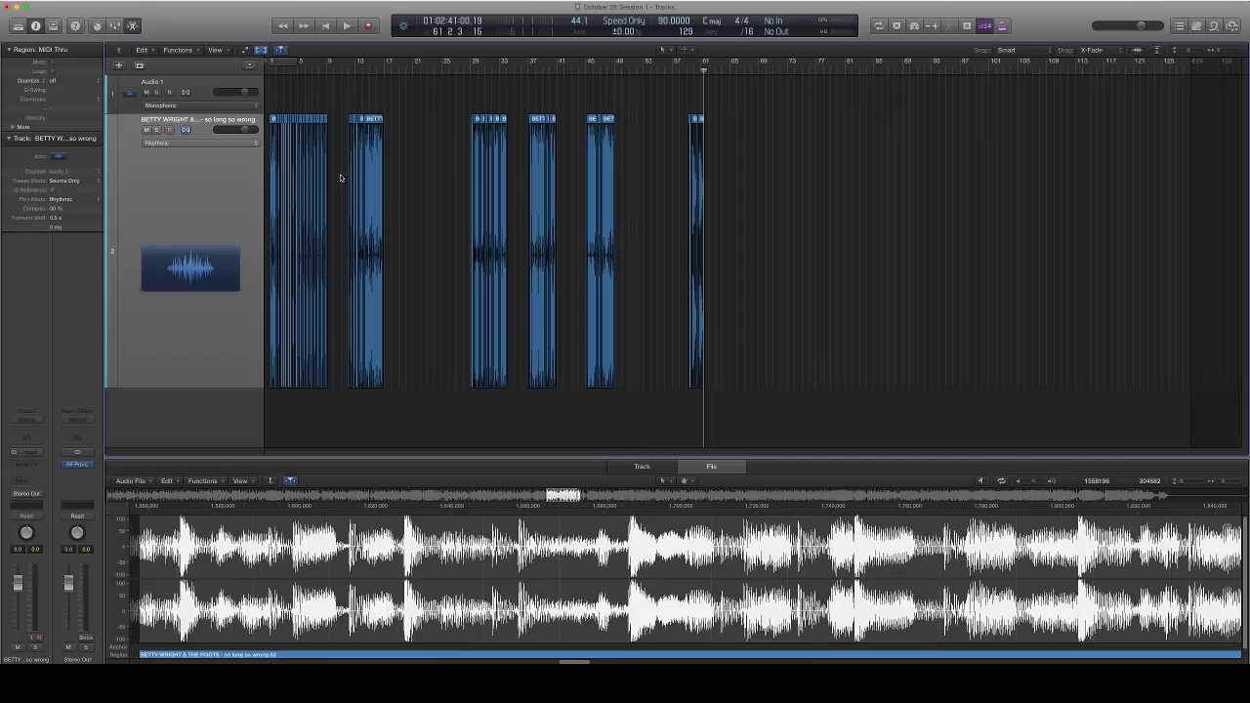
Step: Turn the sample track's Flex and the Flex view off and back on
click(186, 131)
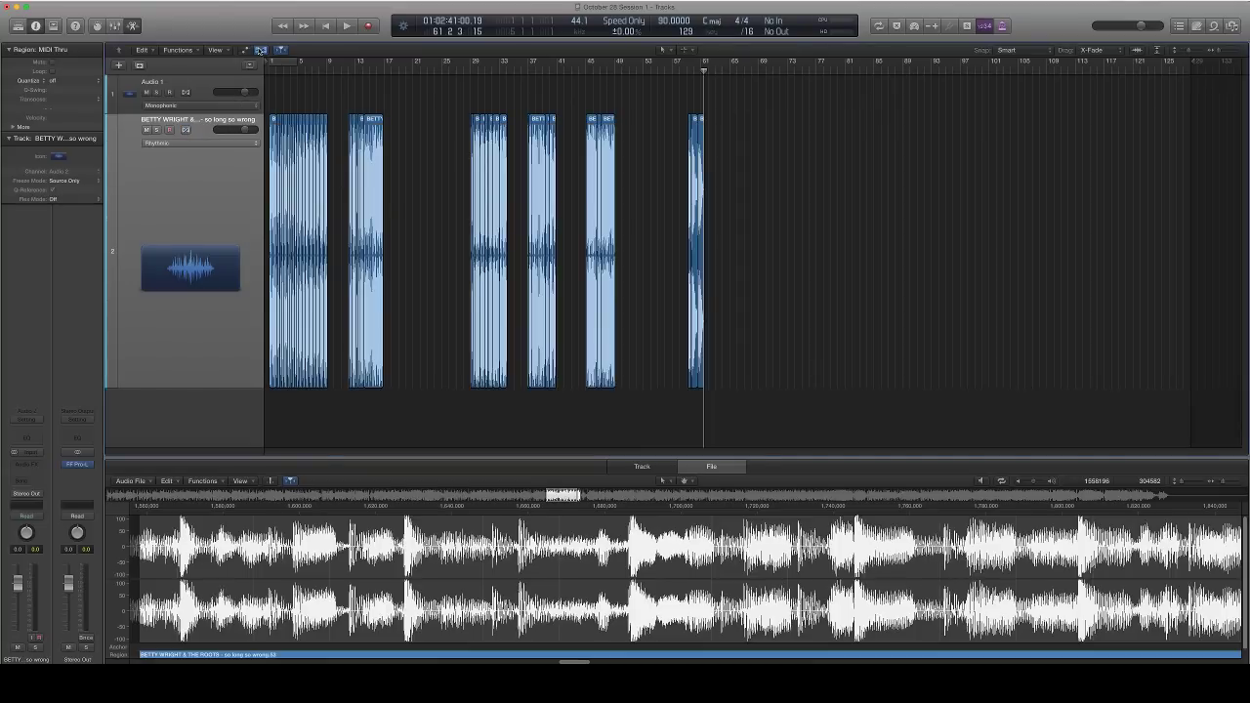
click(260, 49)
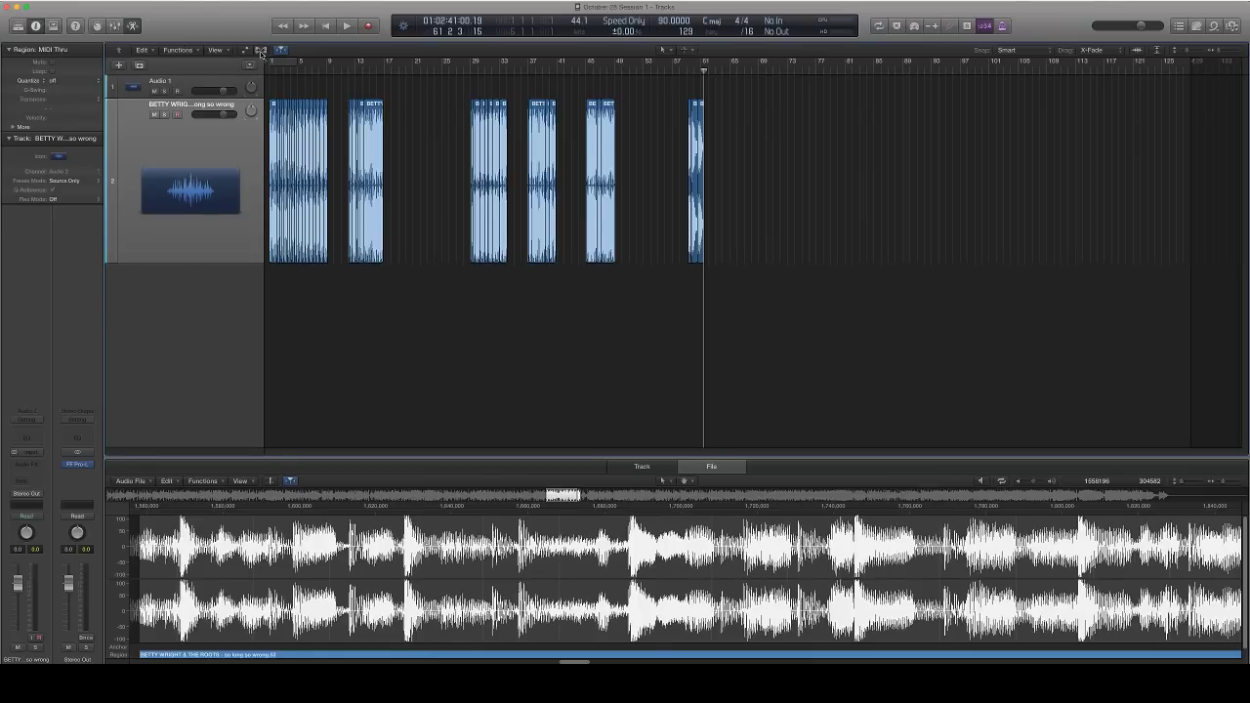
click(260, 50)
click(187, 130)
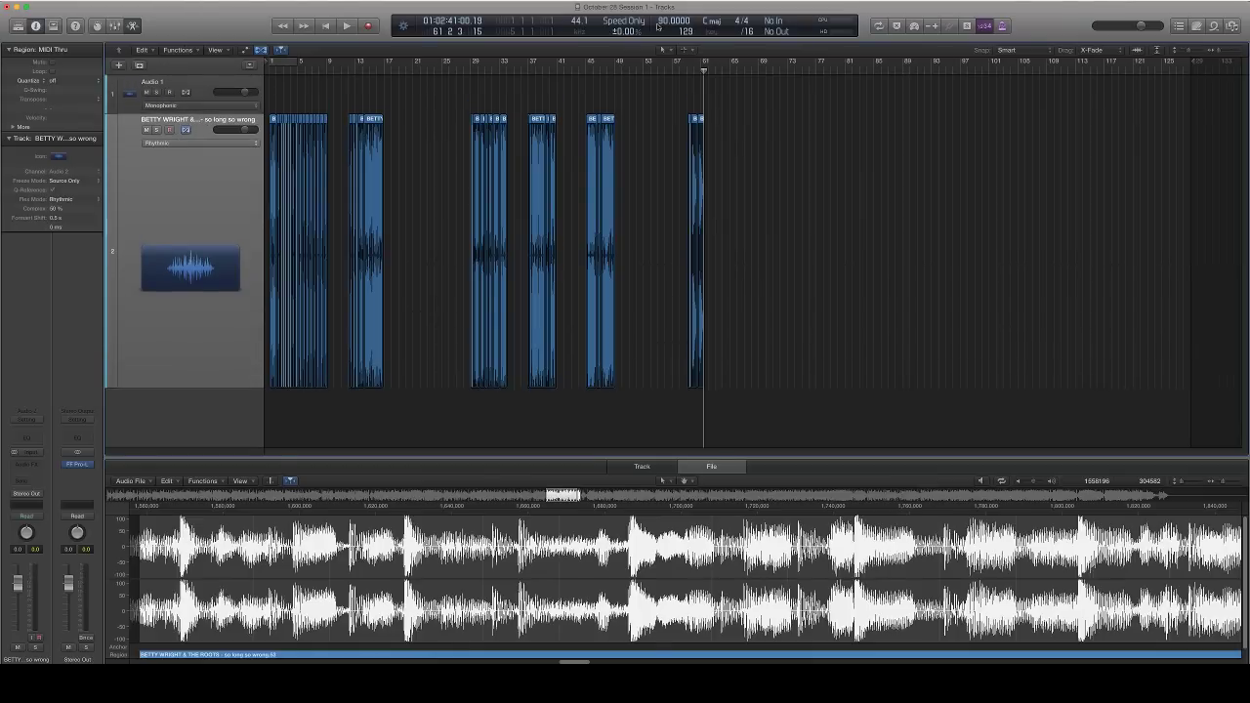
Step: Raise the project tempo to 103 BPM and play the slices from bar 45
drag(665, 21, 665, 9)
key(space)
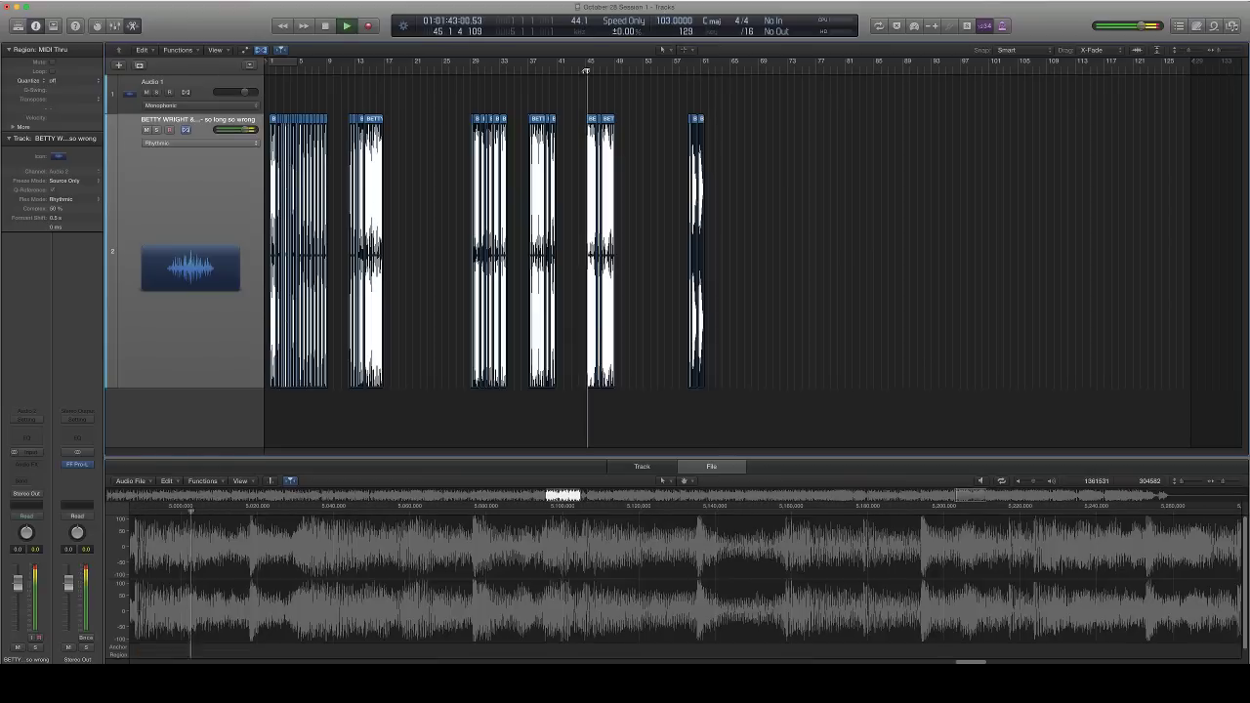
key(space)
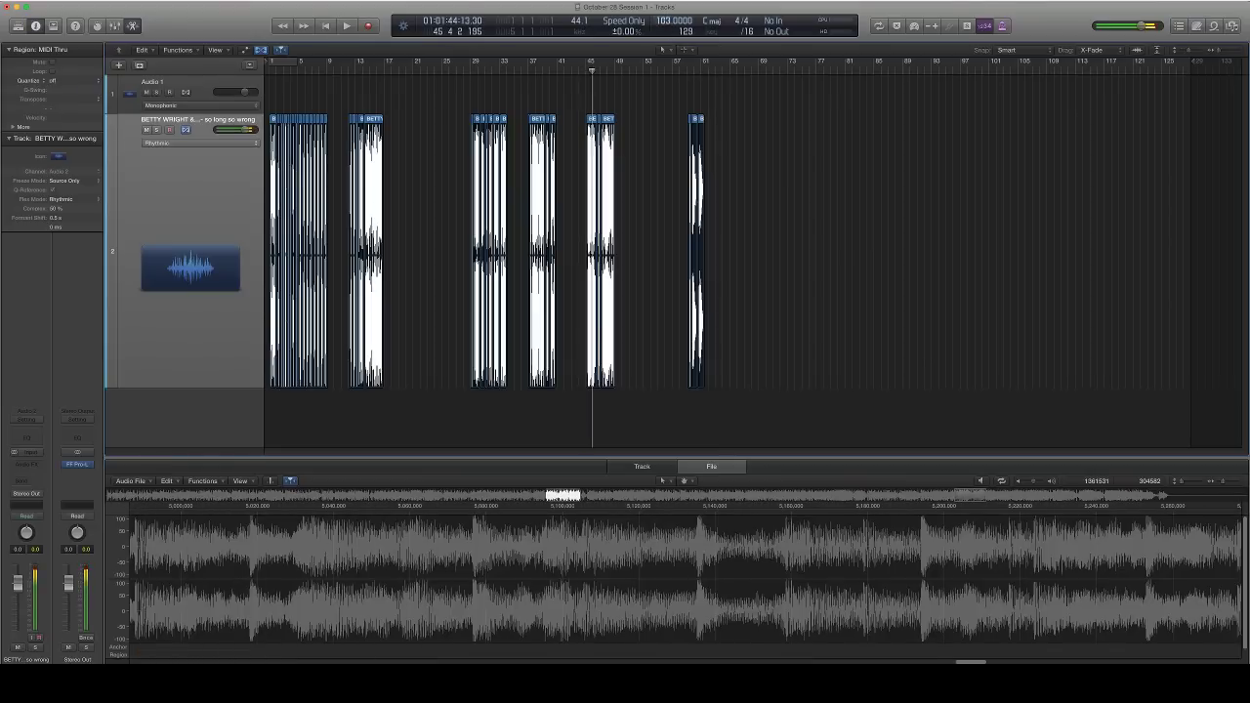
Step: Set the project tempo back to 90 BPM and replay the slices from bar 45
double_click(665, 21)
text(90)
key(Return)
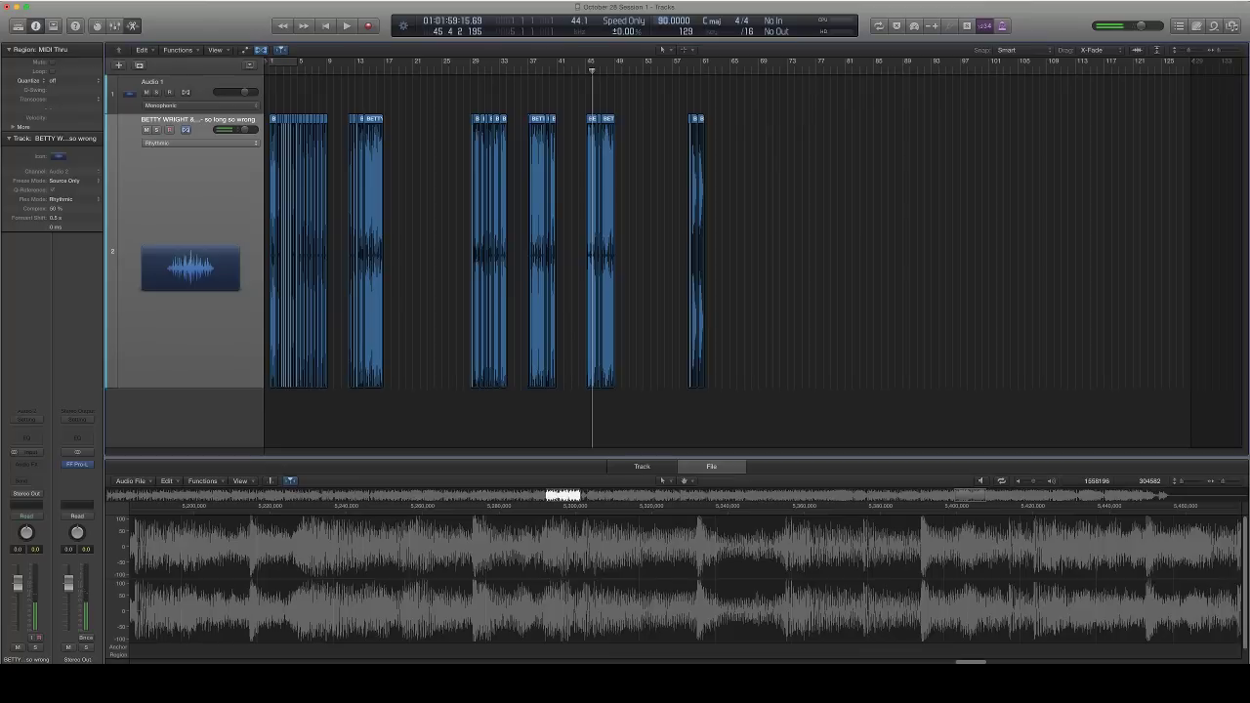
key(space)
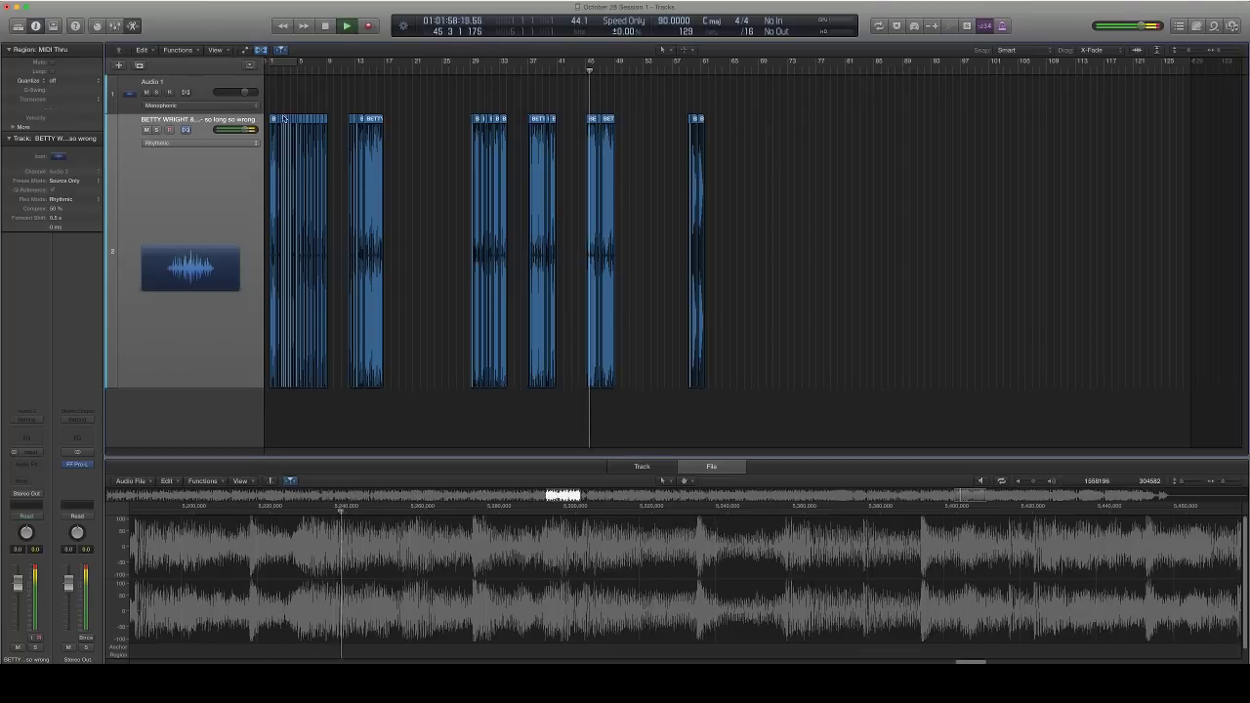
key(space)
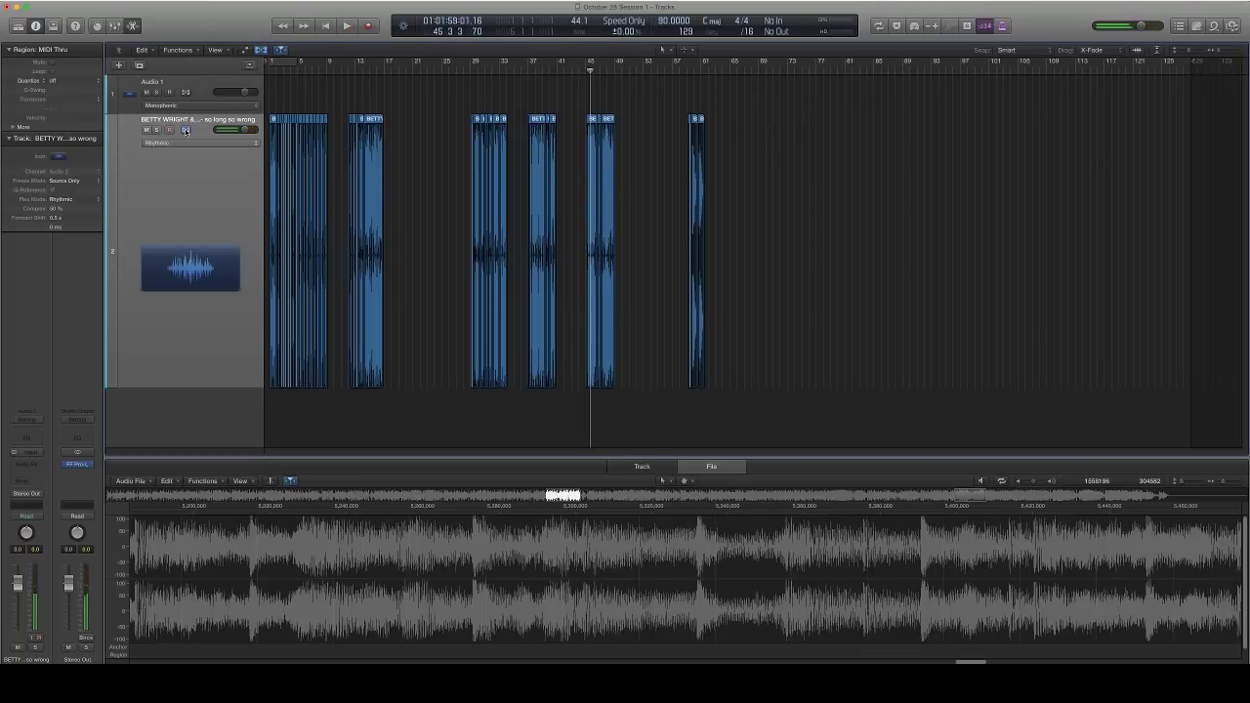
Step: Turn off Flex on the sample track, hide the Flex view, and move the later slice groups earlier to narrow the gaps
click(185, 130)
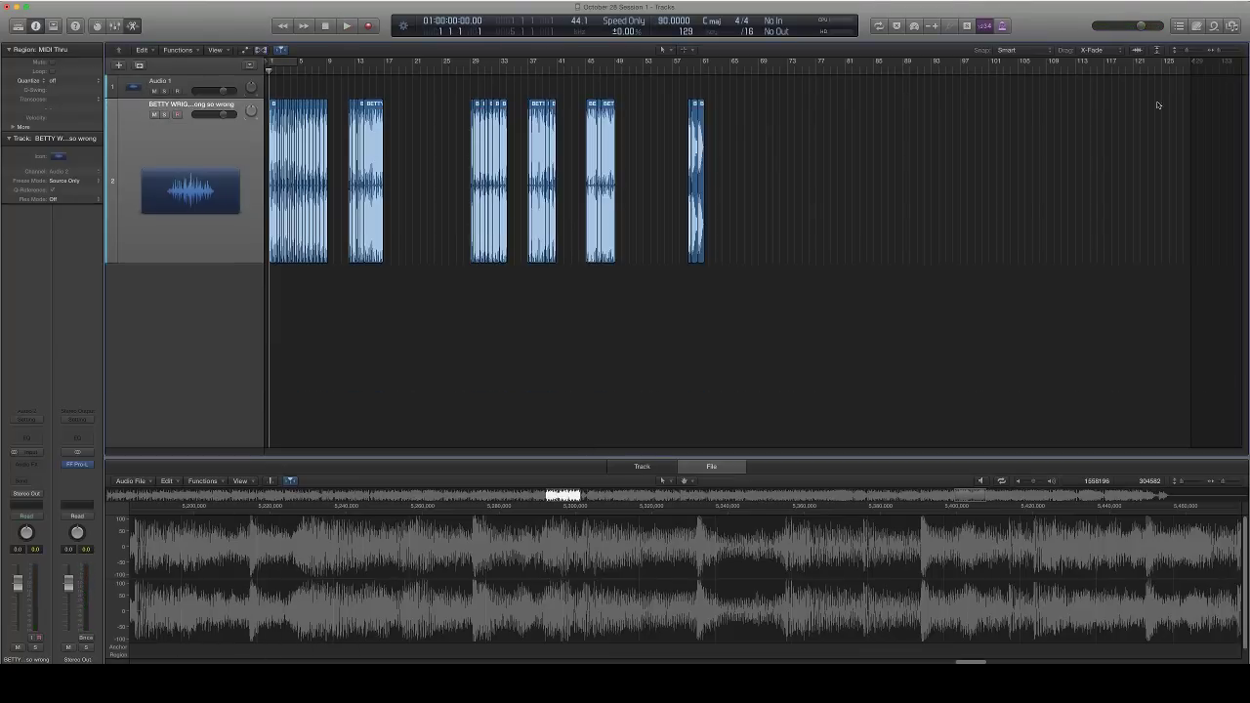
drag(1219, 51, 1217, 53)
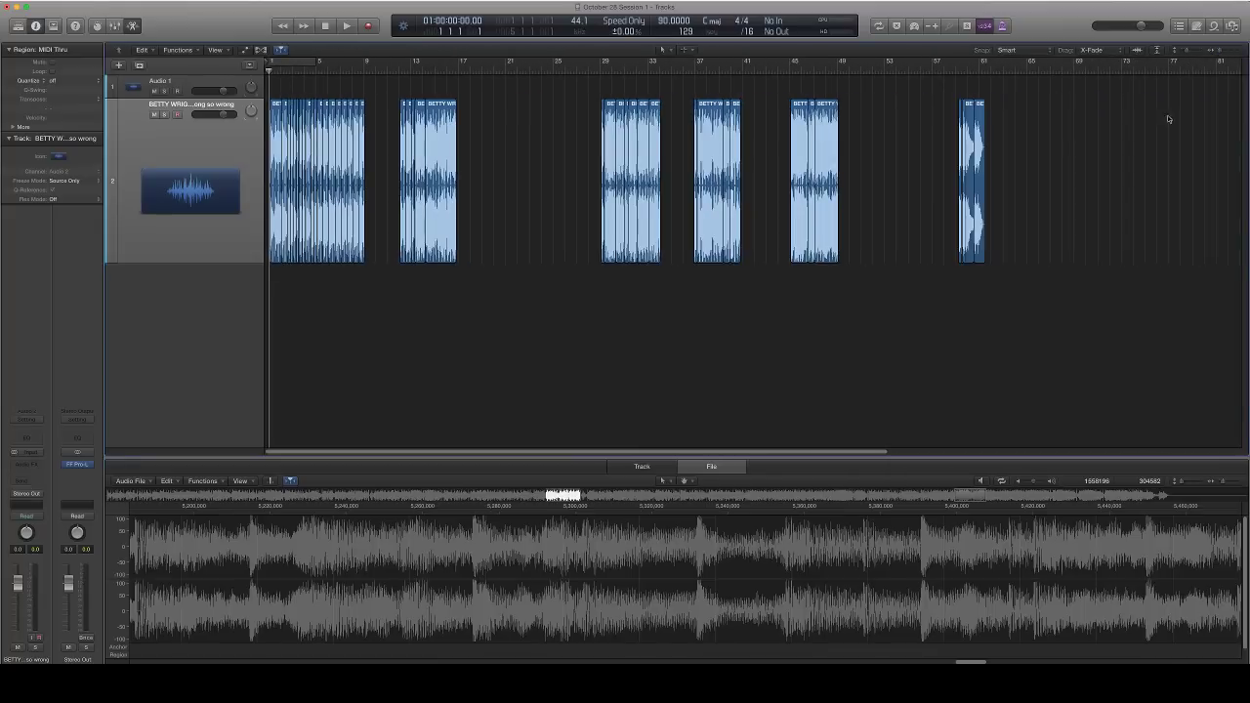
click(611, 166)
drag(612, 166, 487, 166)
drag(846, 161, 739, 164)
drag(555, 181, 410, 179)
Step: Convert all the slices to a new sampler track, with zones created from regions and the instrument named BETTY WRIGHT & THE ROOTS
drag(838, 192, 251, 195)
right_click(423, 103)
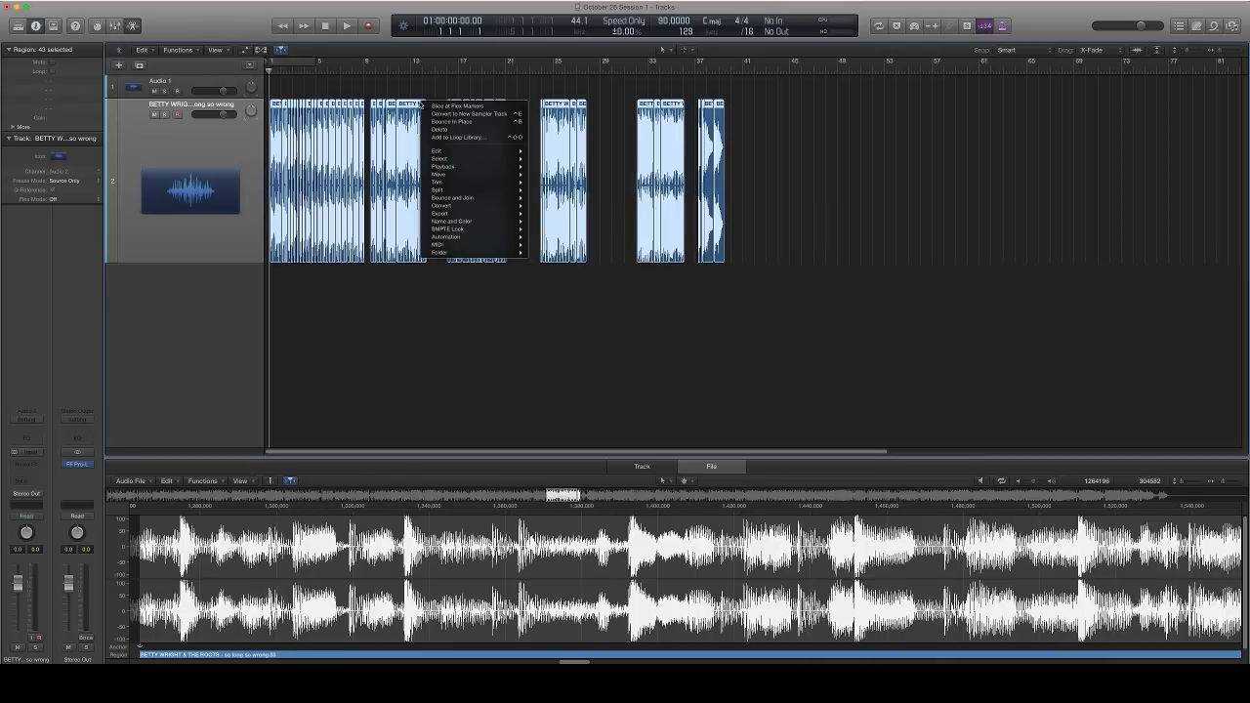
mouse_move(467, 206)
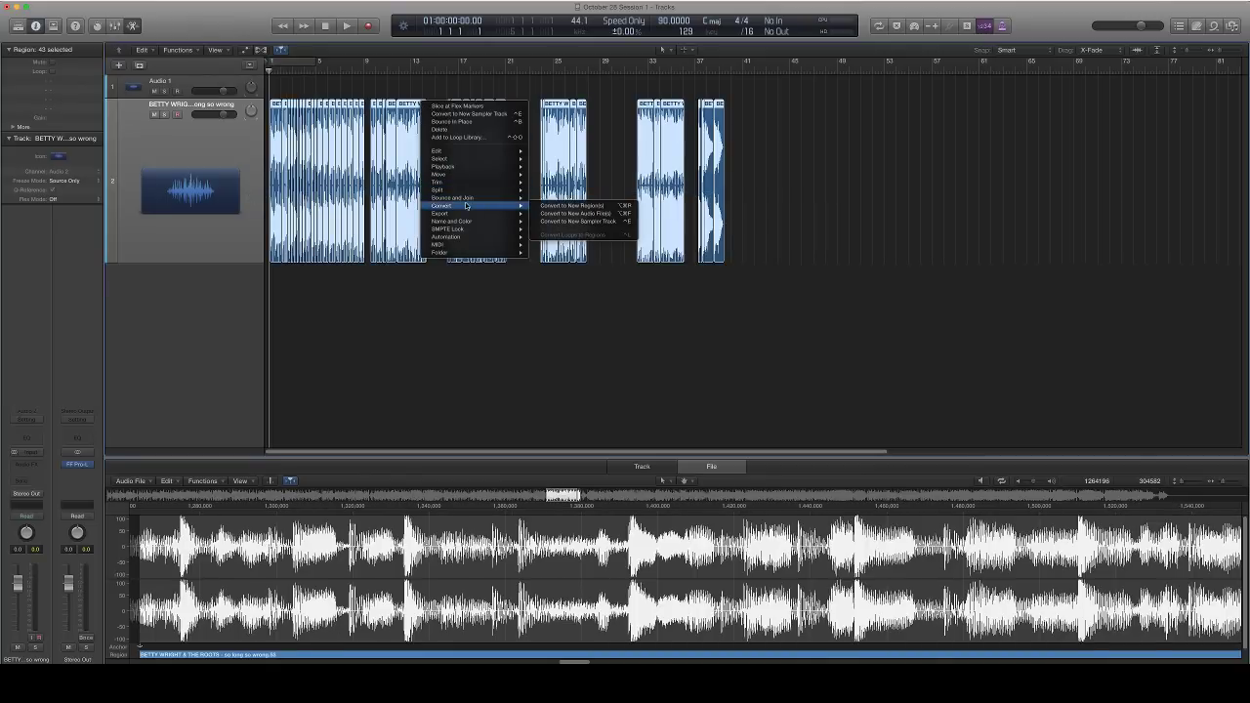
click(578, 221)
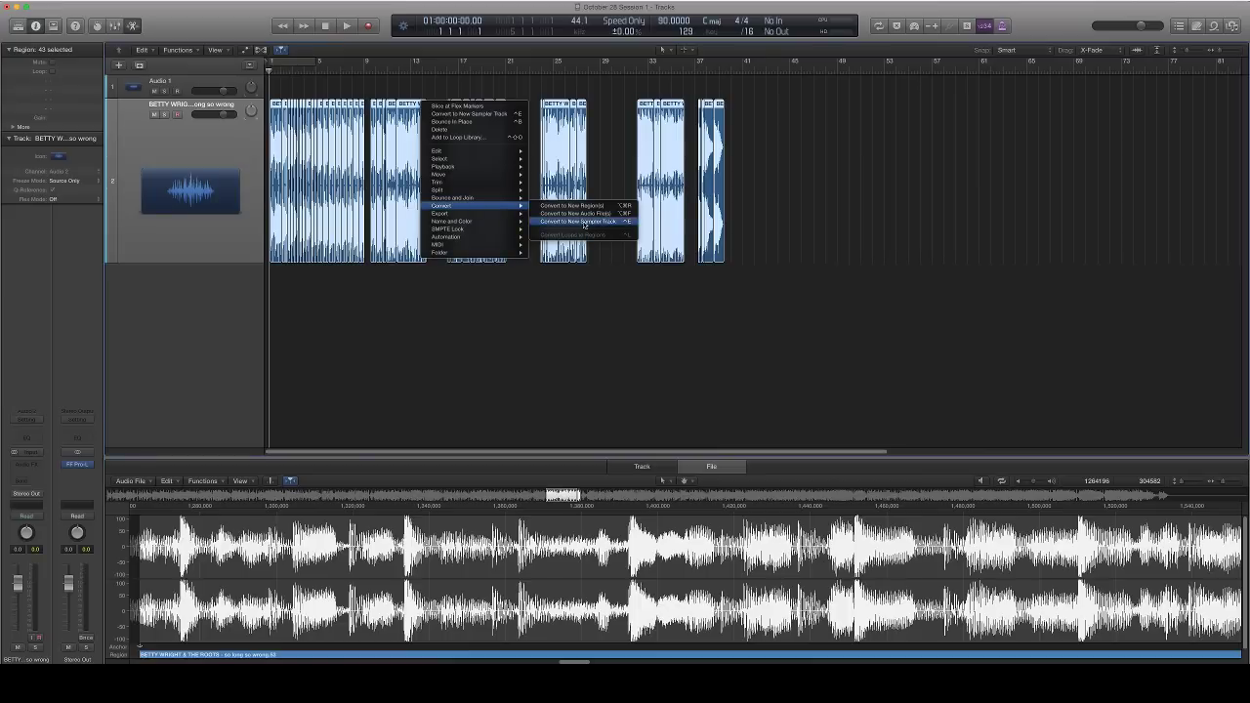
key(Right)
key(BackSpace)
key(BackSpace)
key(BackSpace)
key(BackSpace)
key(BackSpace)
key(BackSpace)
key(BackSpace)
key(BackSpace)
key(BackSpace)
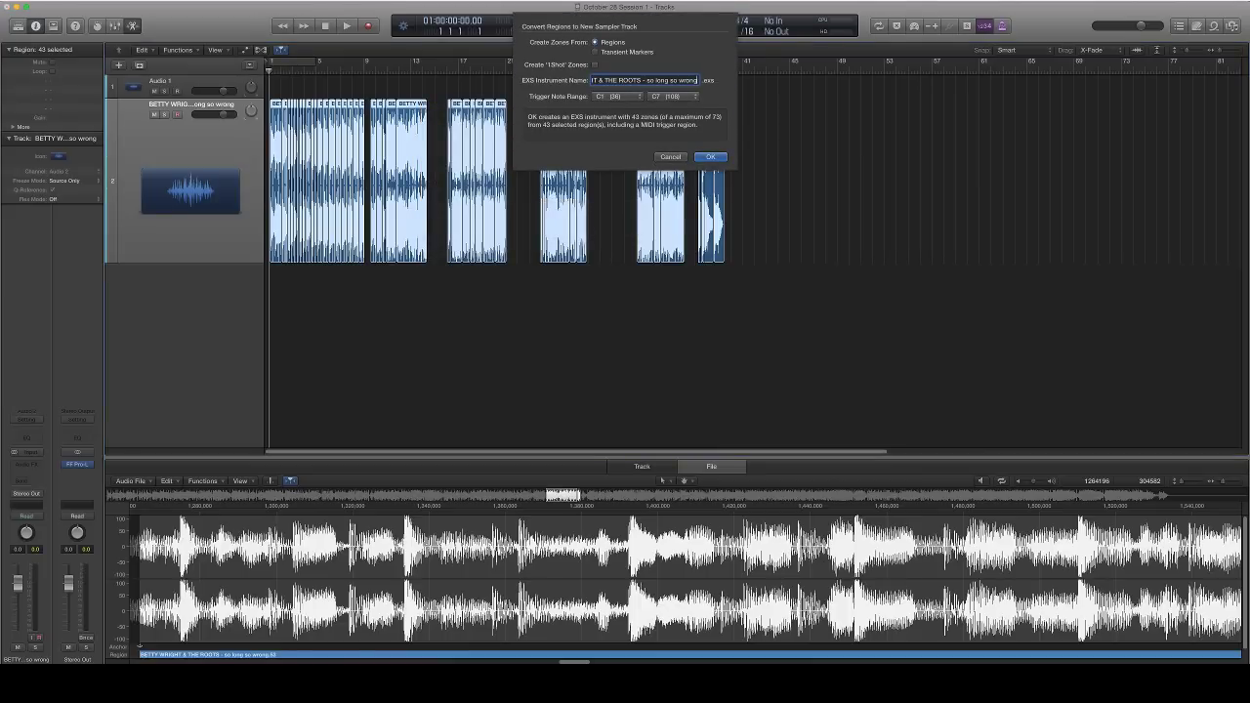
key(BackSpace)
key(BackSpace)
key(BackSpace)
key(BackSpace)
key(BackSpace)
key(BackSpace)
click(710, 156)
Step: Hide the original audio track that holds the muted slices
click(205, 130)
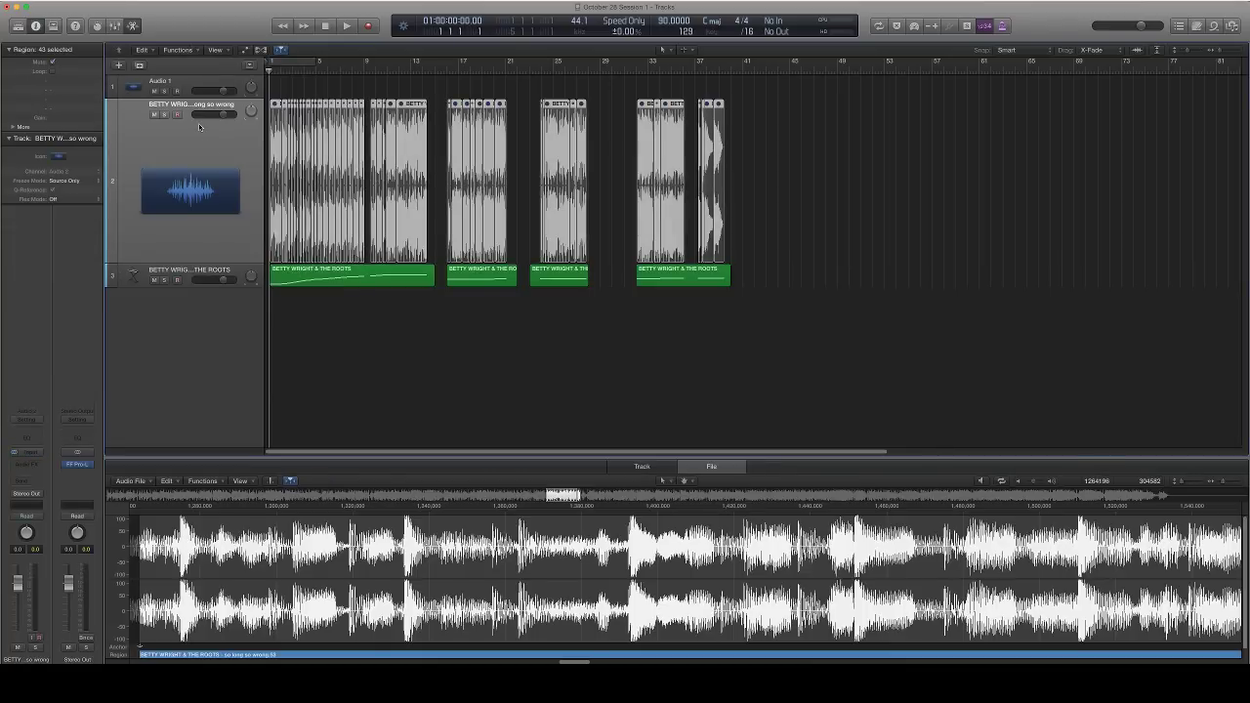
right_click(201, 125)
click(237, 243)
click(221, 122)
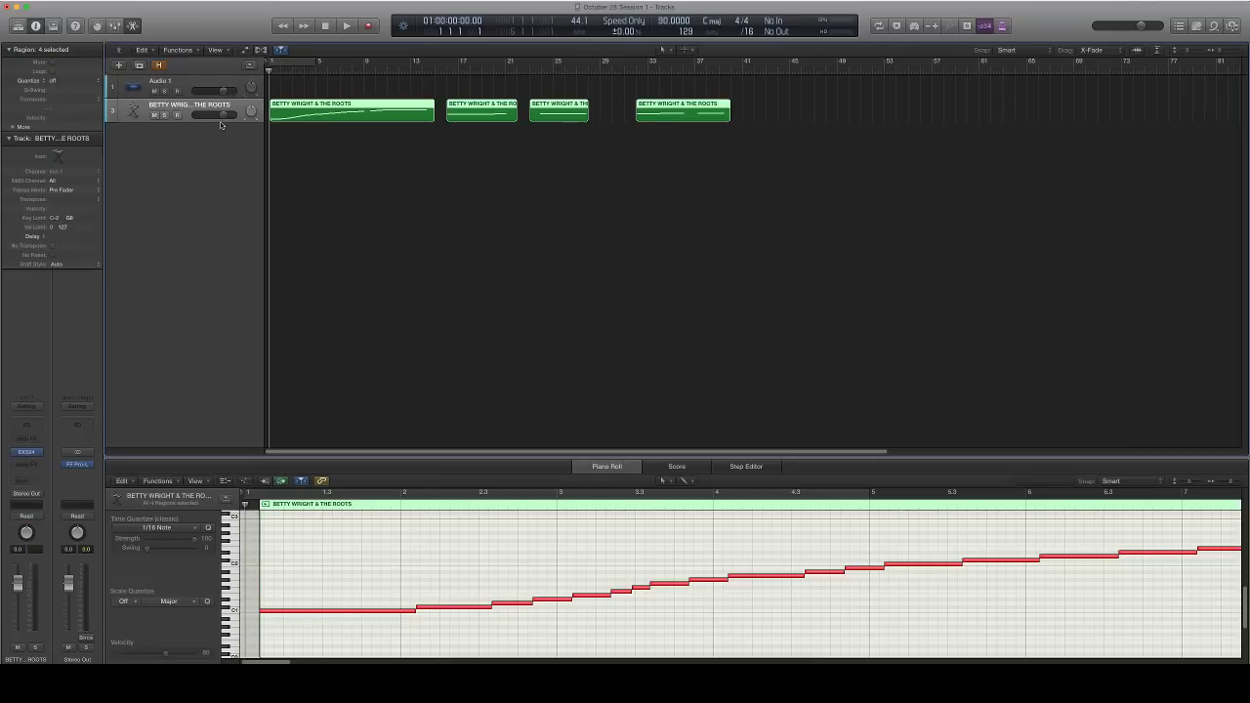
Step: Enlarge the sampler track's height and delete all four of its MIDI regions
drag(219, 120, 217, 203)
drag(213, 121, 211, 226)
drag(856, 187, 258, 175)
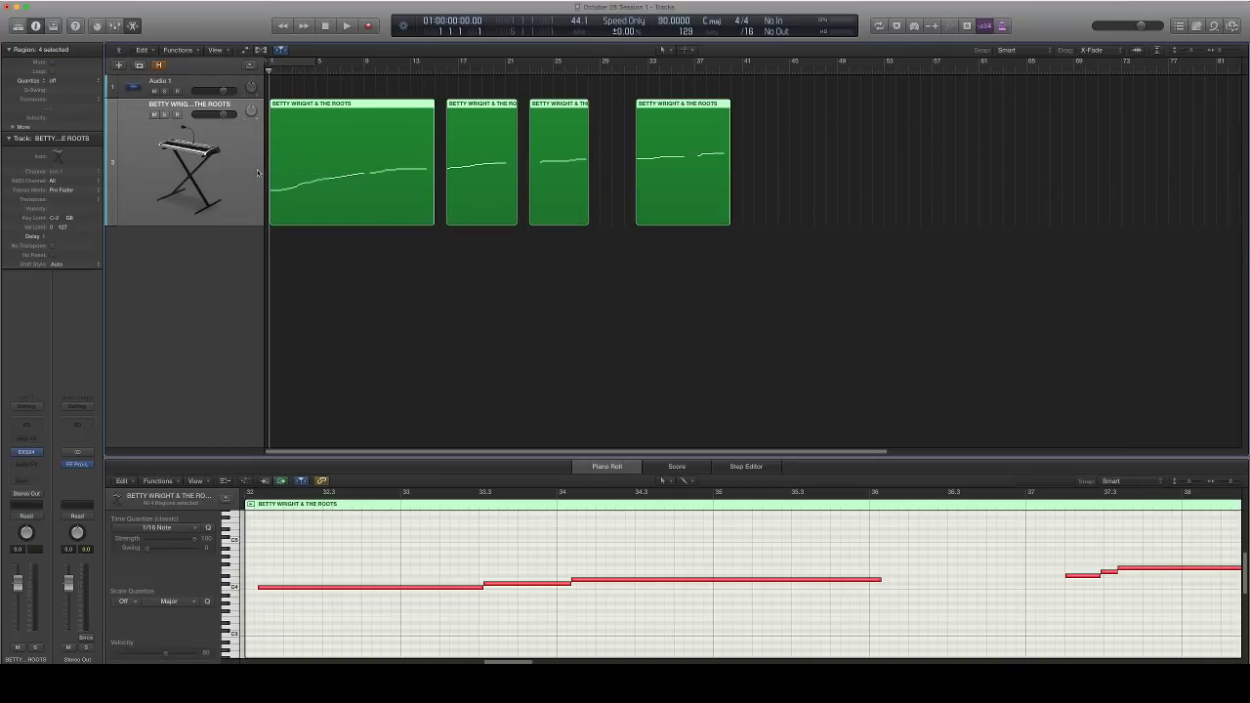
key(Delete)
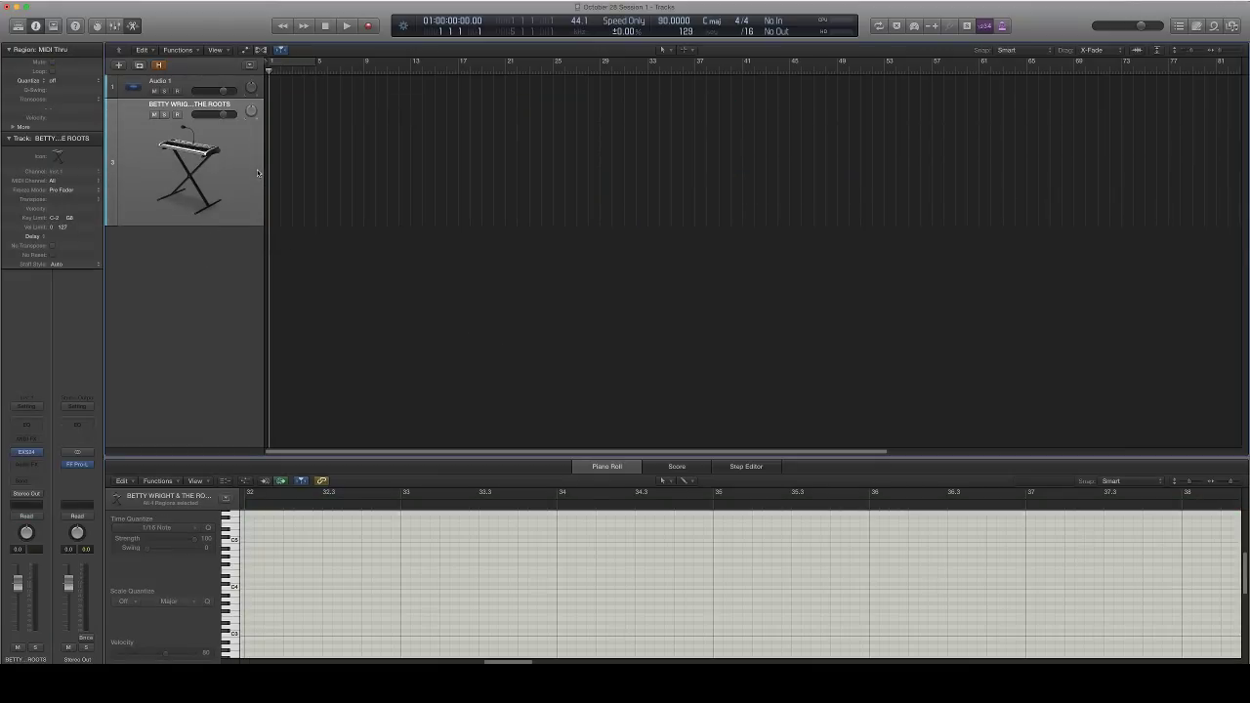
Step: Open the track's EXS24 sampler and audition a slice with Musical Typing
click(29, 453)
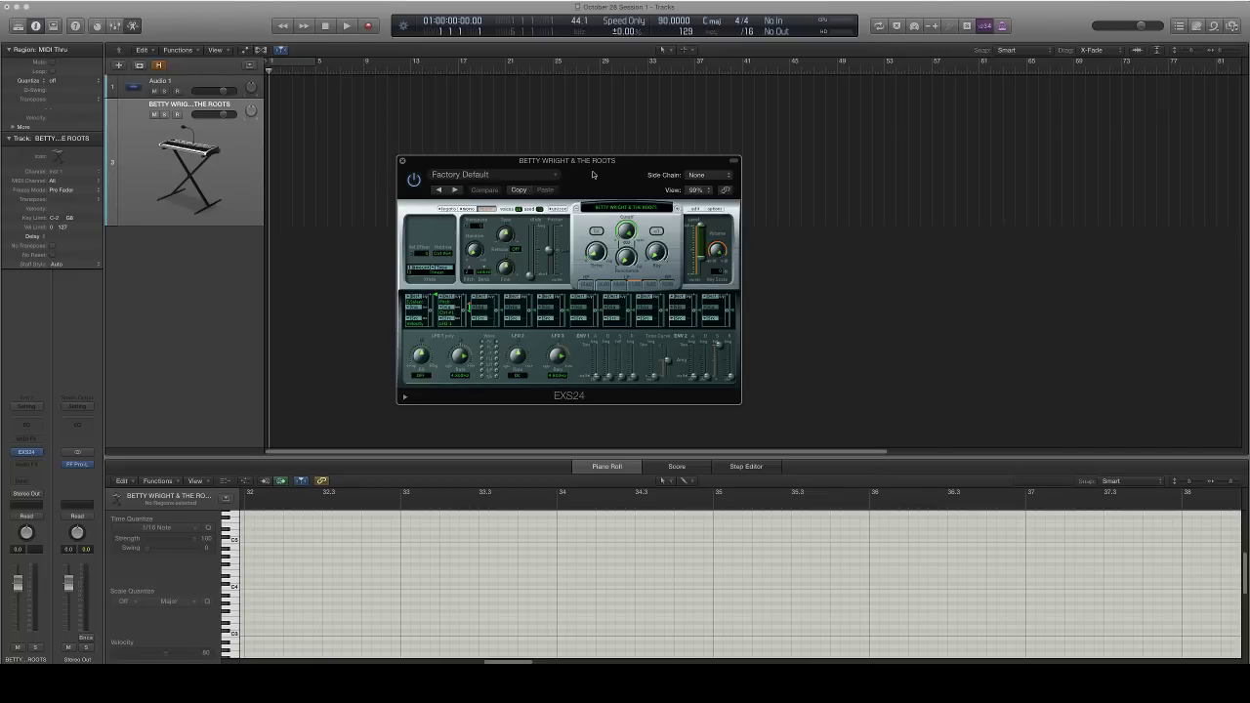
key(super+k)
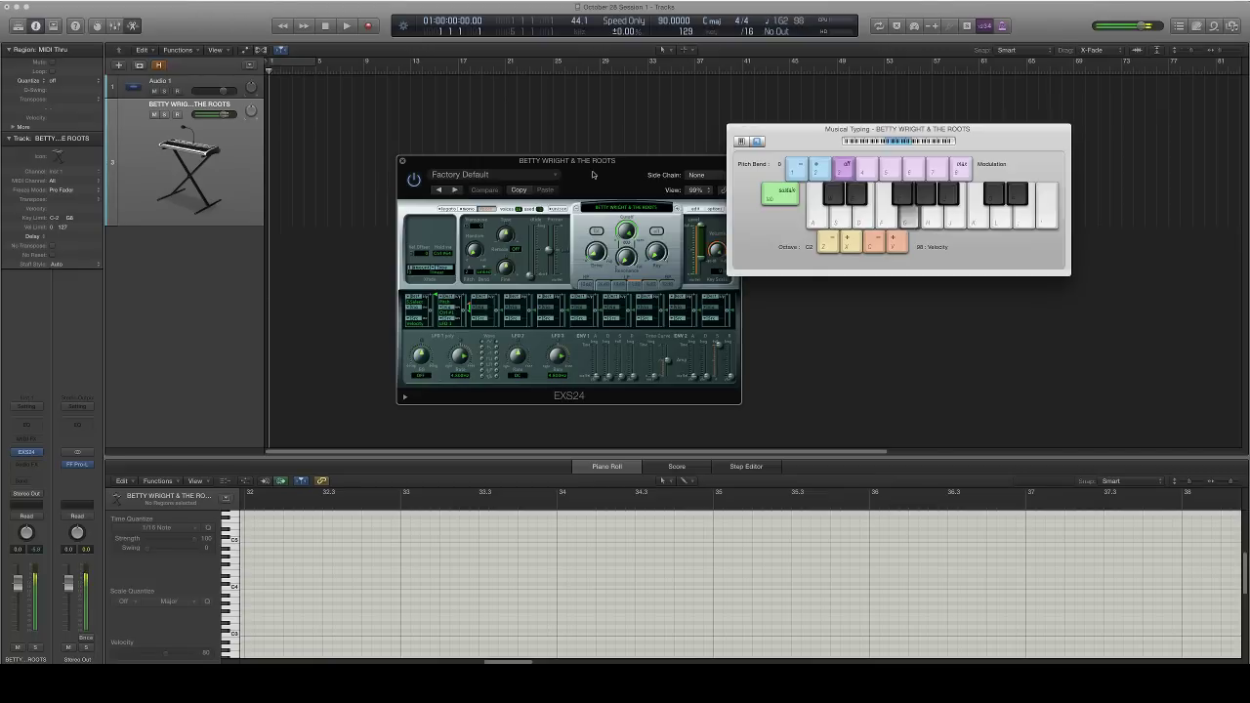
key(g)
key(super+k)
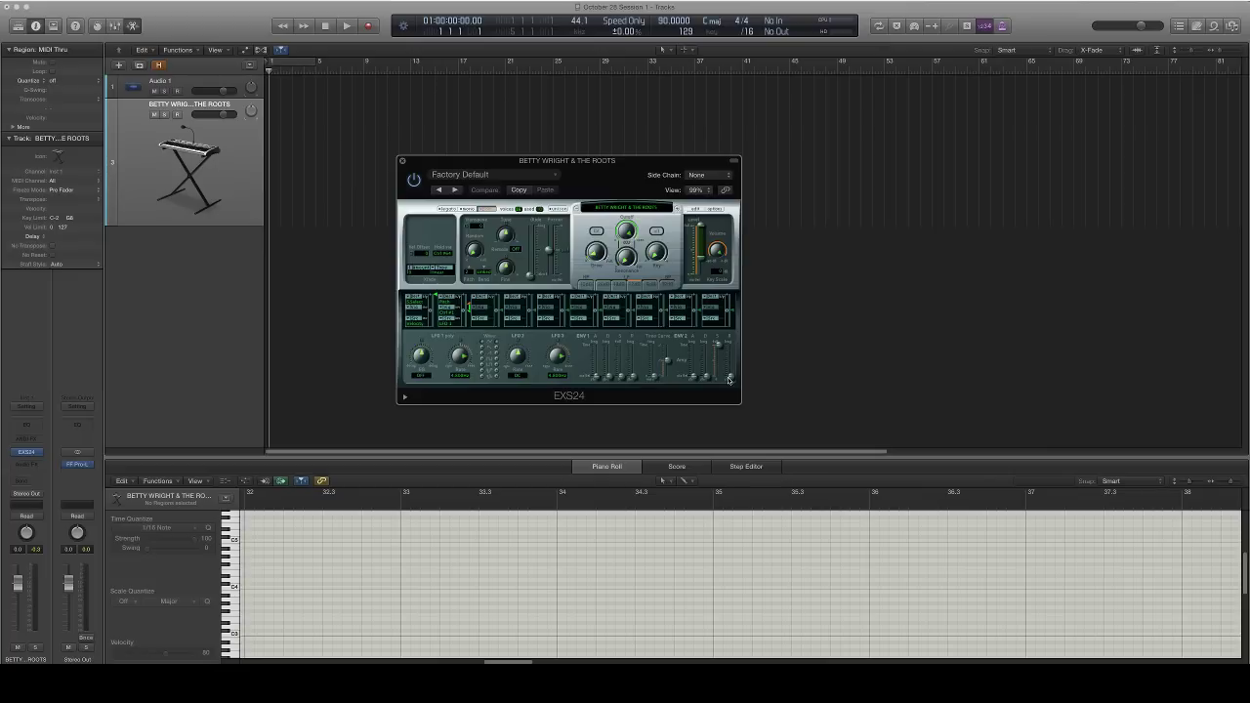
Step: Adjust the sampler's ENV 2 envelope with a slight attack and a long release, and set the voice mode to mono
drag(728, 379, 695, 374)
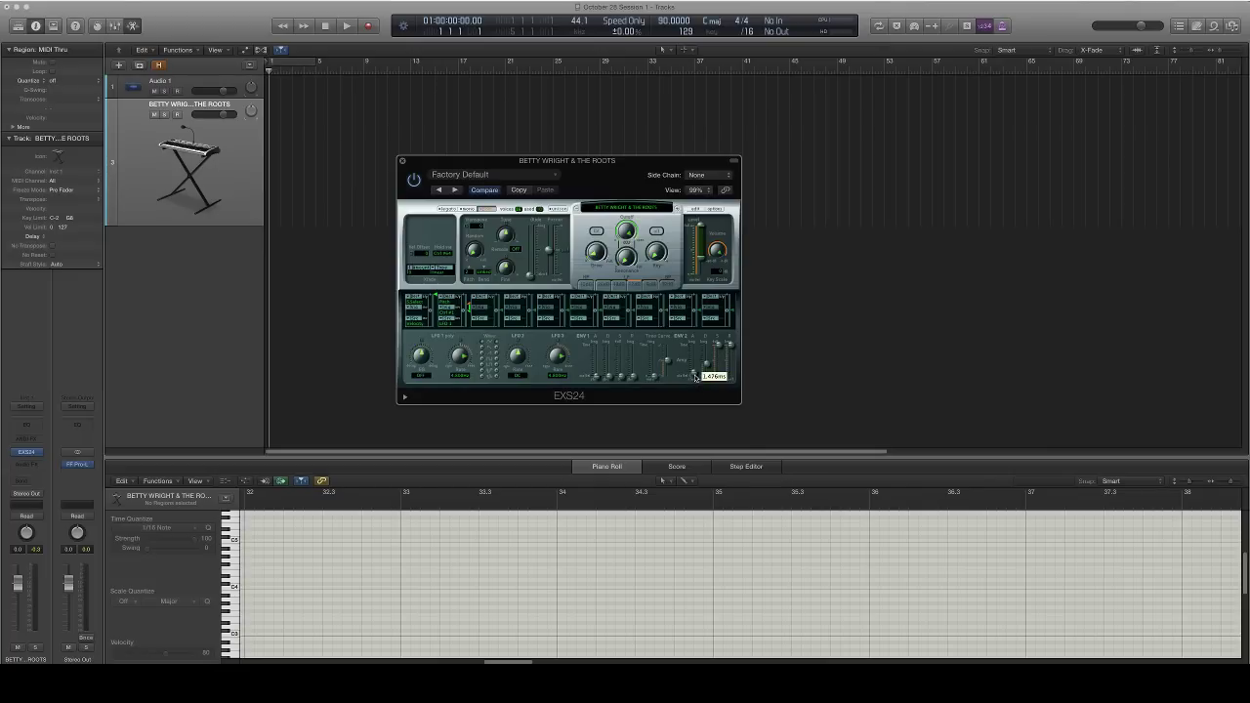
click(468, 209)
click(487, 210)
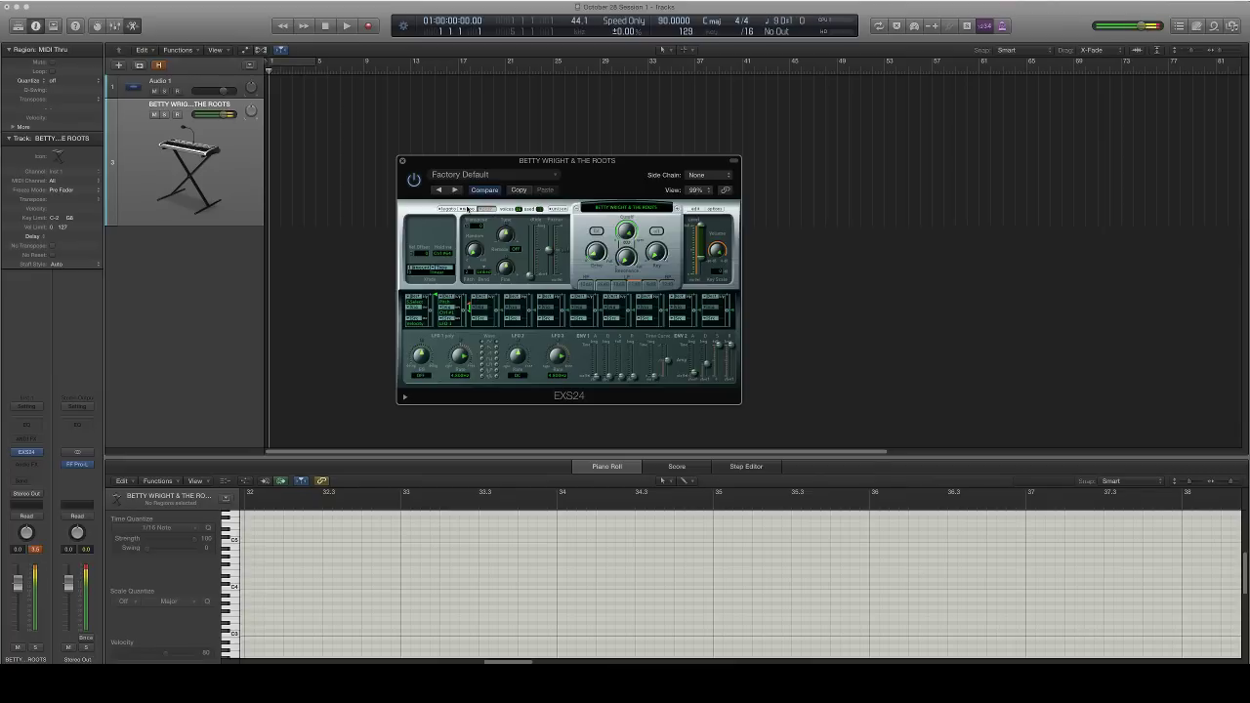
click(468, 209)
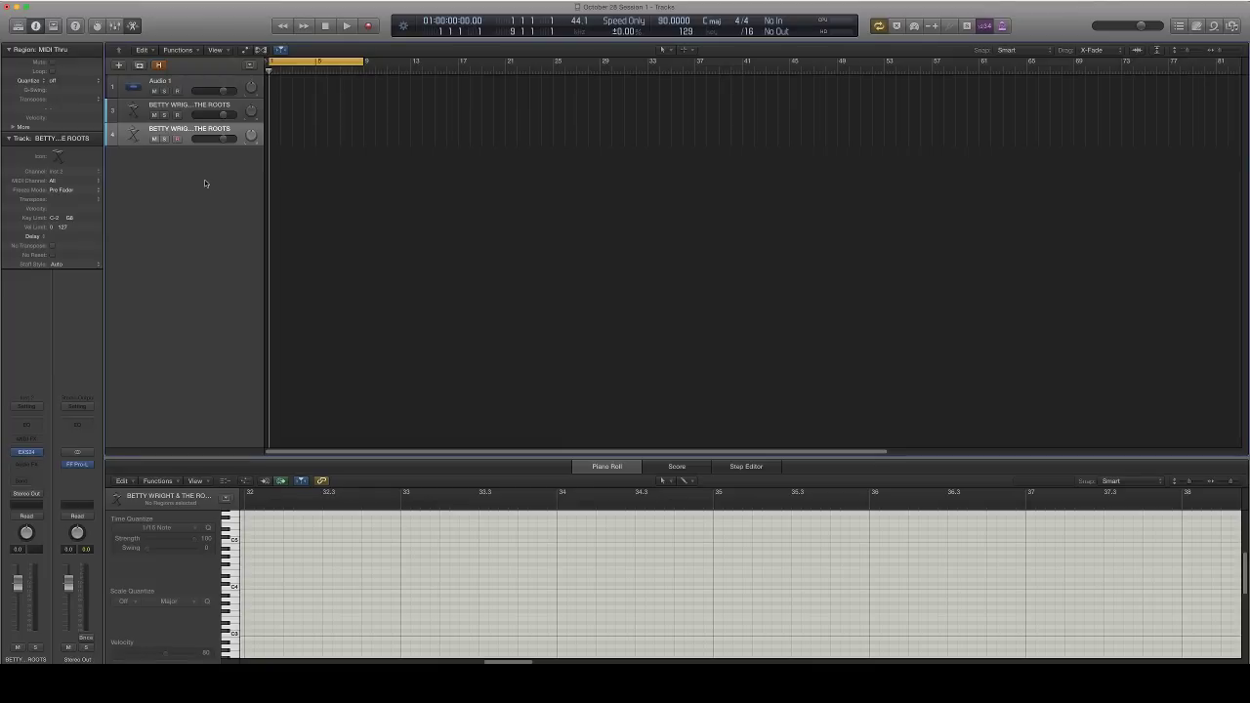
Step: Add a software instrument track with a stereo EXS24 sampler and load the Boom Bapp instrument
click(118, 64)
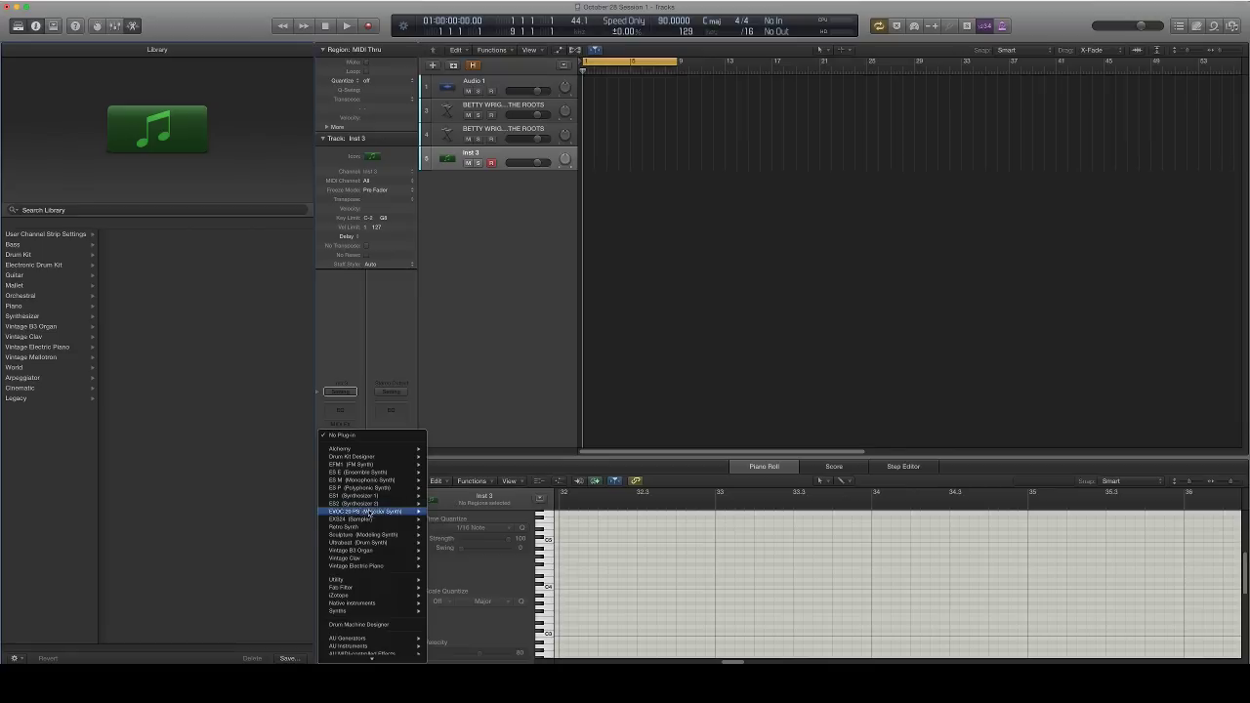
mouse_move(374, 524)
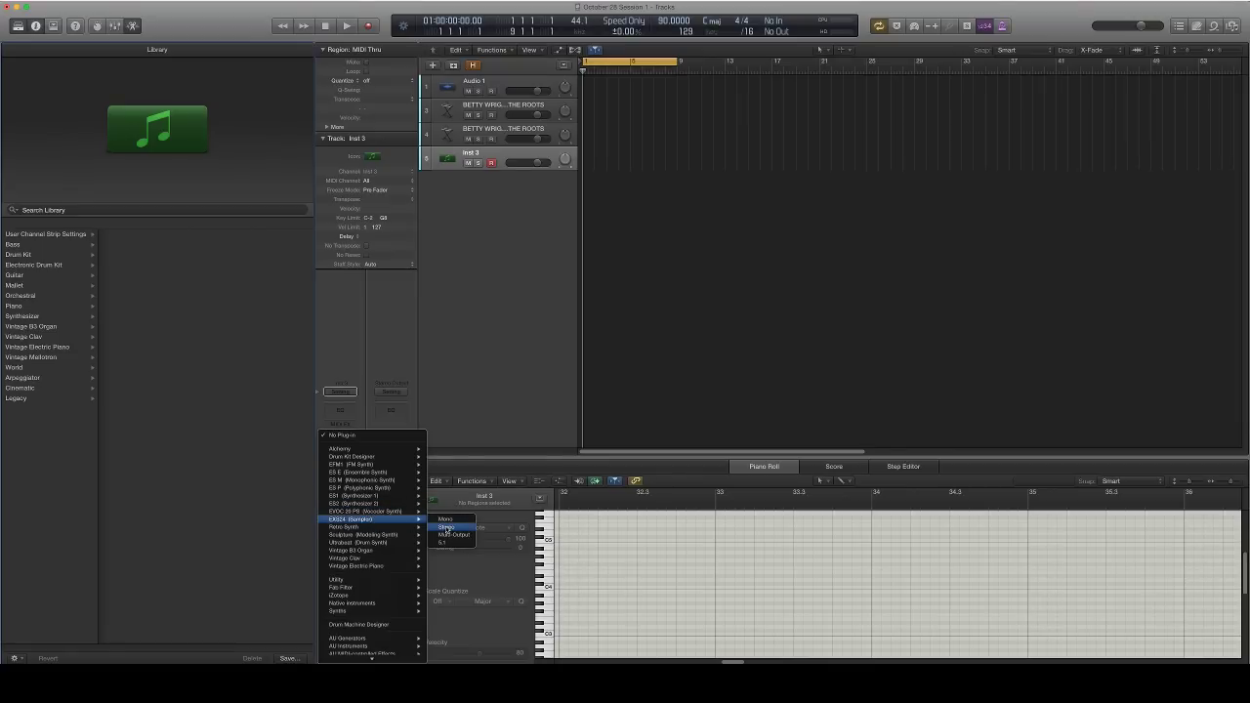
click(446, 529)
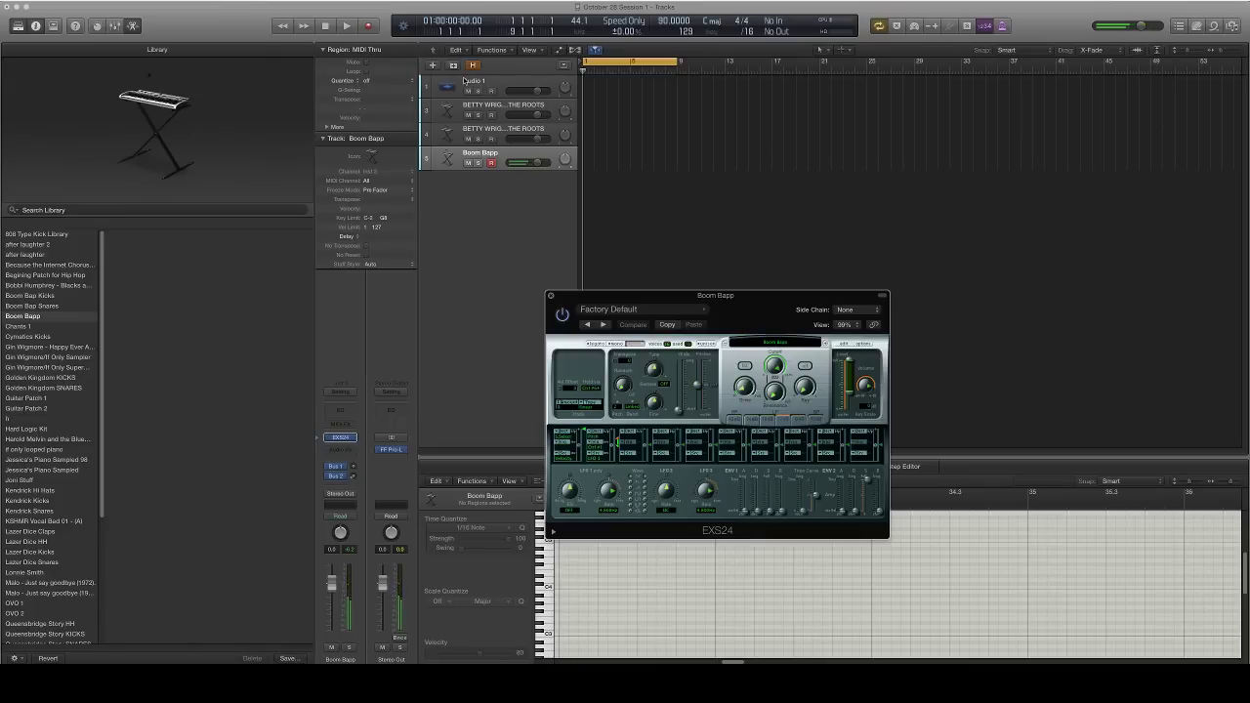
Step: Load Kendrick Hi Hats on a duplicate of the Boom Bapp track and record a two-bar hi-hat loop quantized to 1/8 notes
key(super+d)
drag(551, 296, 29, 32)
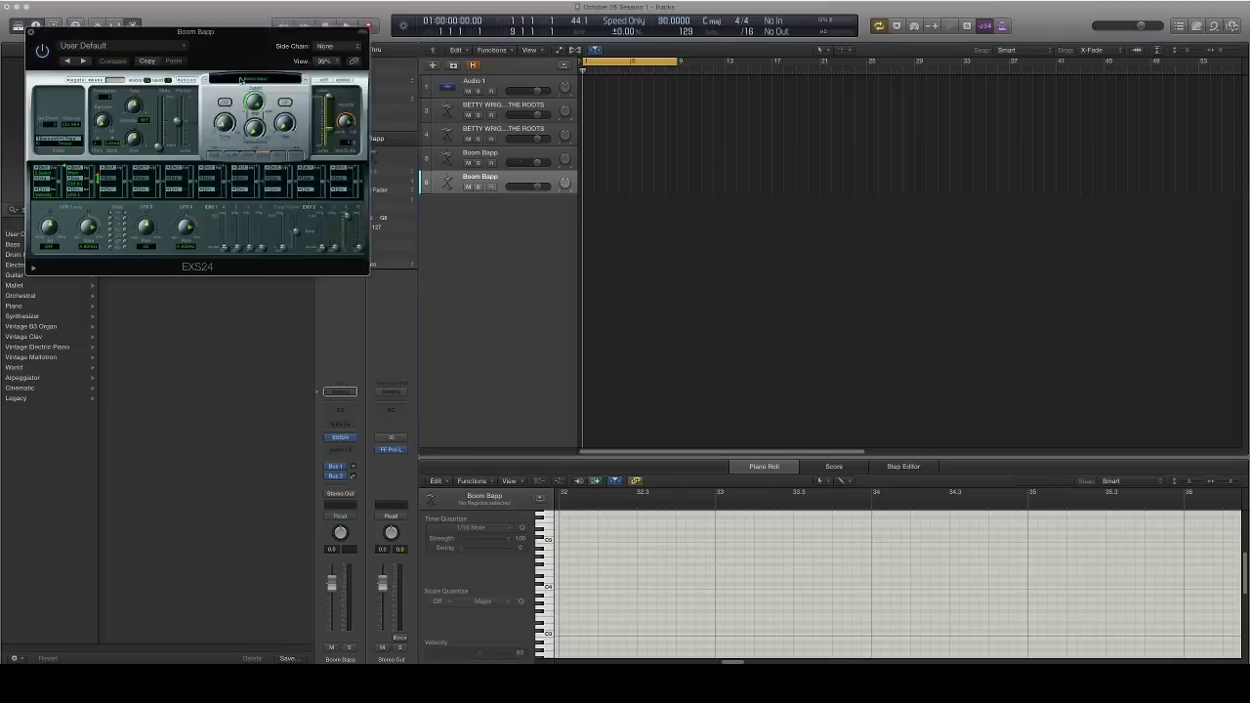
click(252, 77)
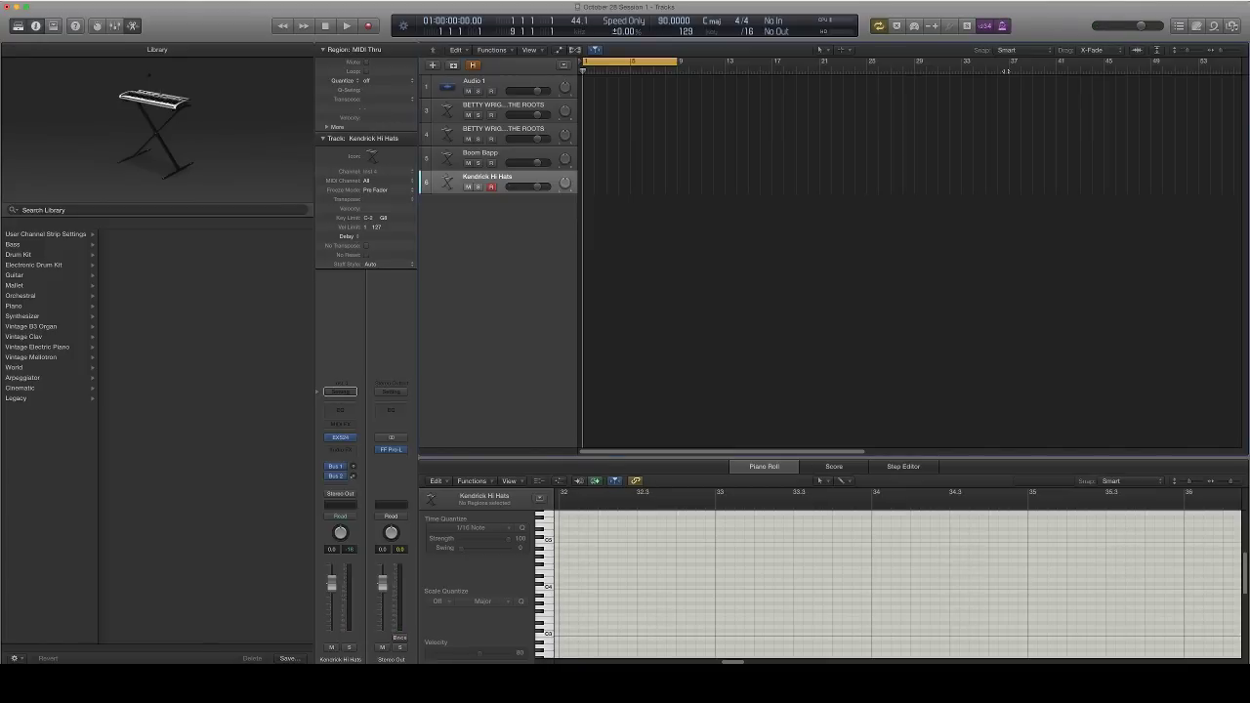
click(368, 25)
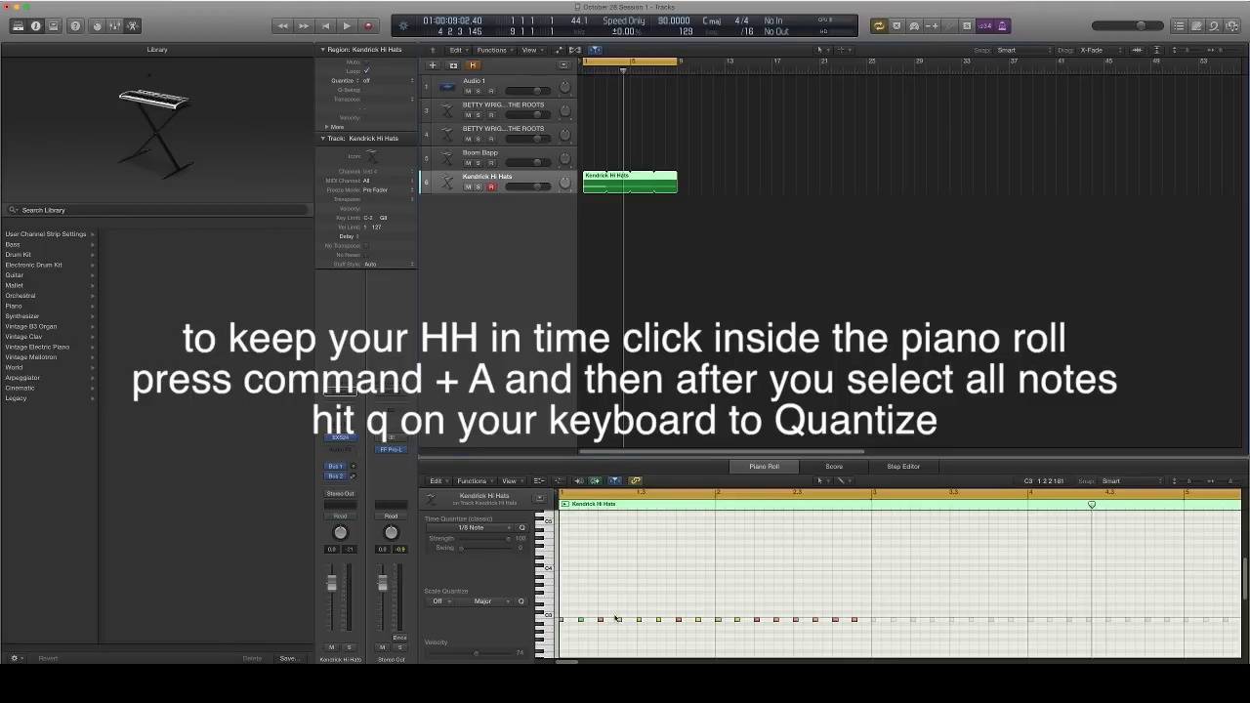
Step: Move the second BETTY WRIGHT & THE ROOTS sampler track below the Kendrick Hi Hats track
click(501, 156)
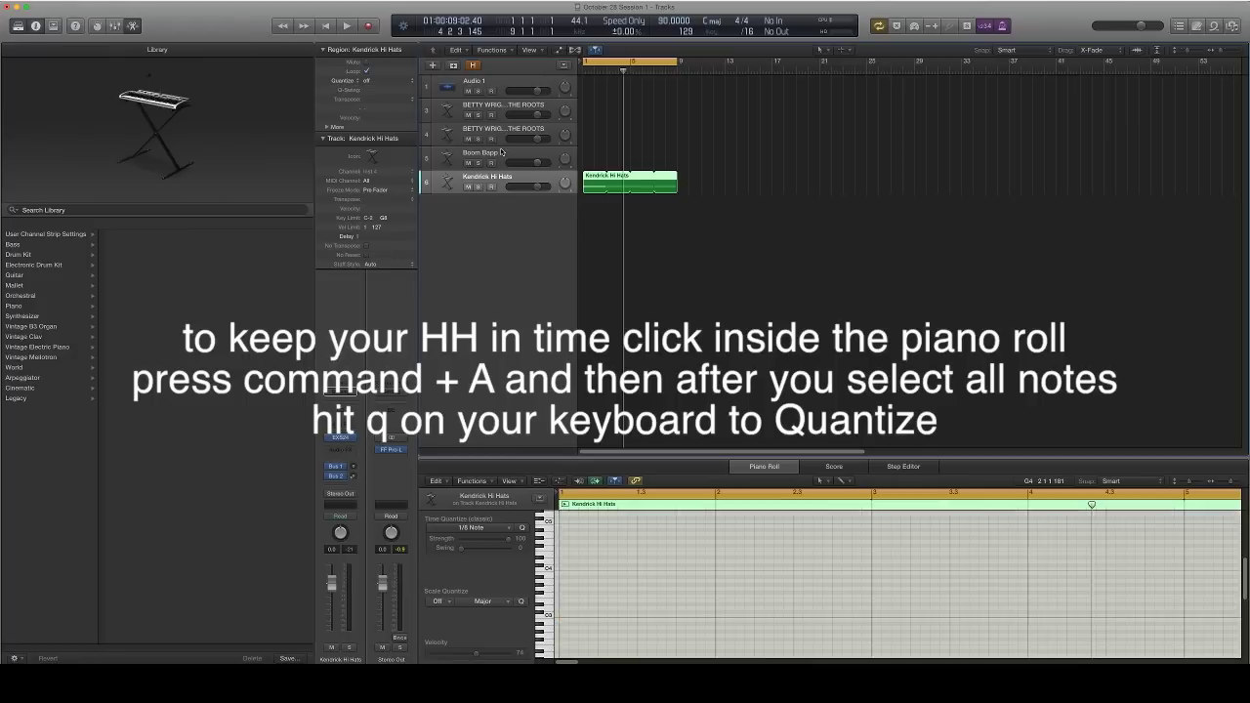
click(504, 130)
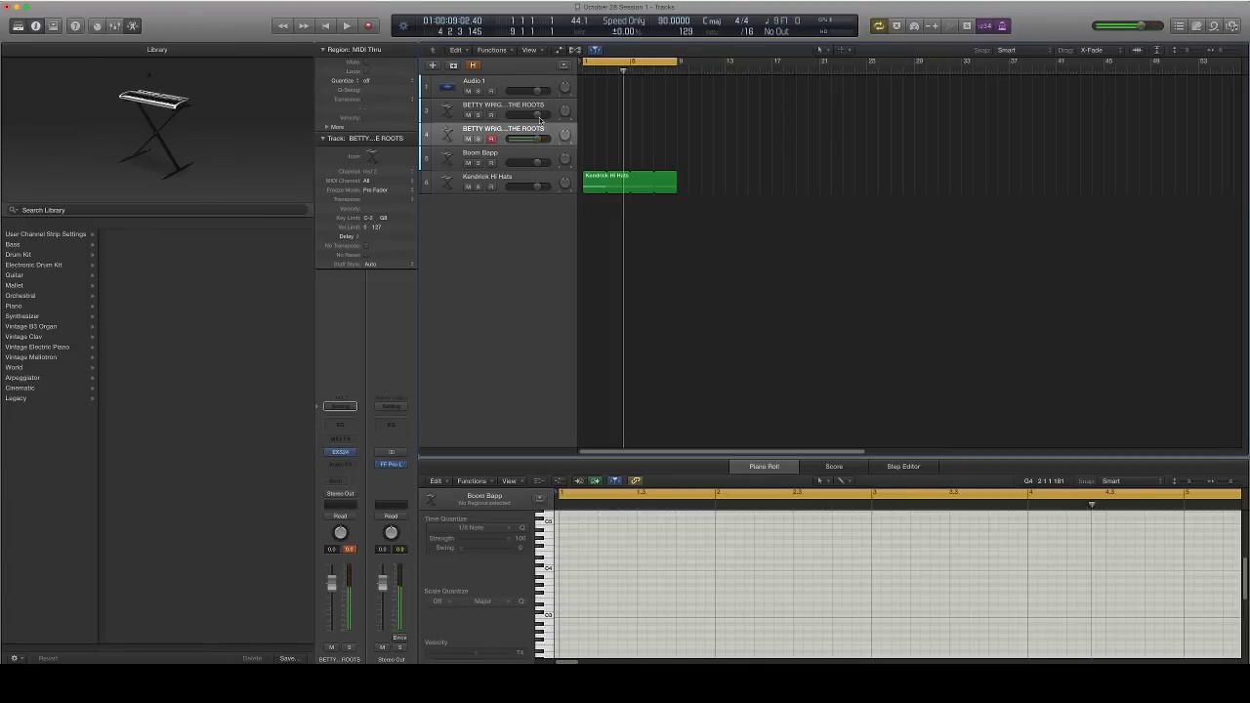
drag(514, 130, 504, 184)
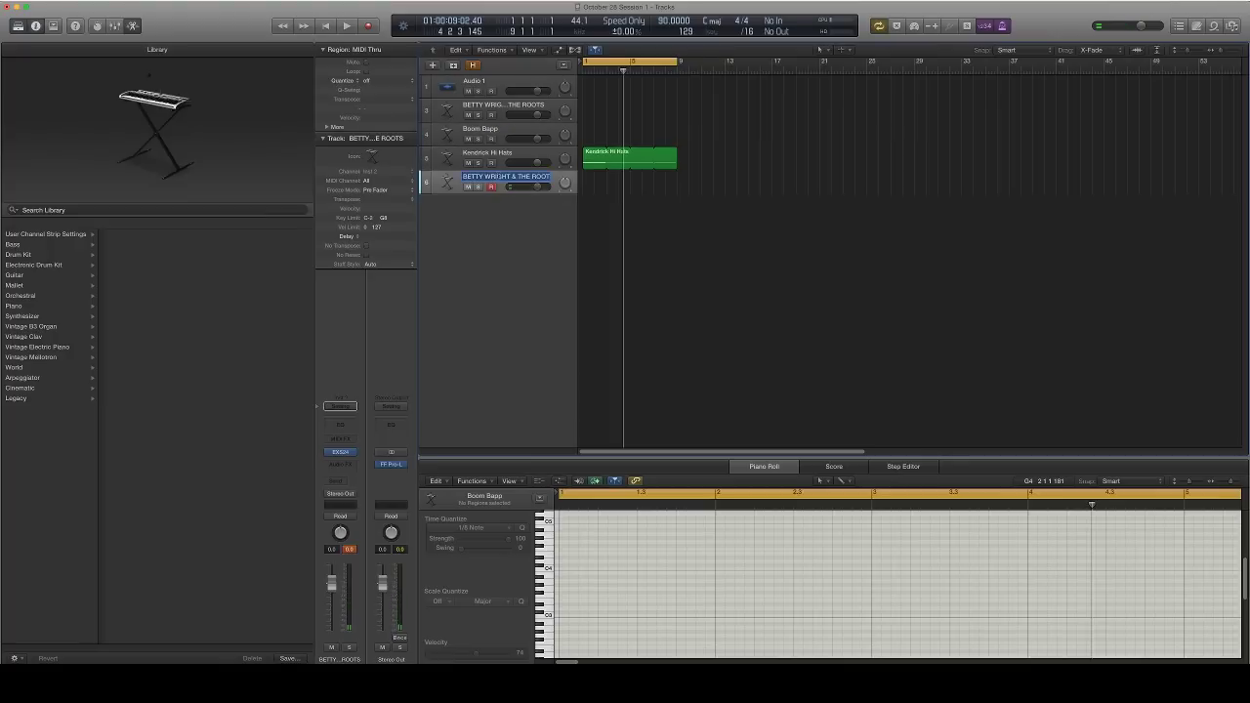
Step: Shorten the sample region of the moved track's F1 zone to isolate the snare hit, and rename the track Snare
click(340, 452)
click(324, 80)
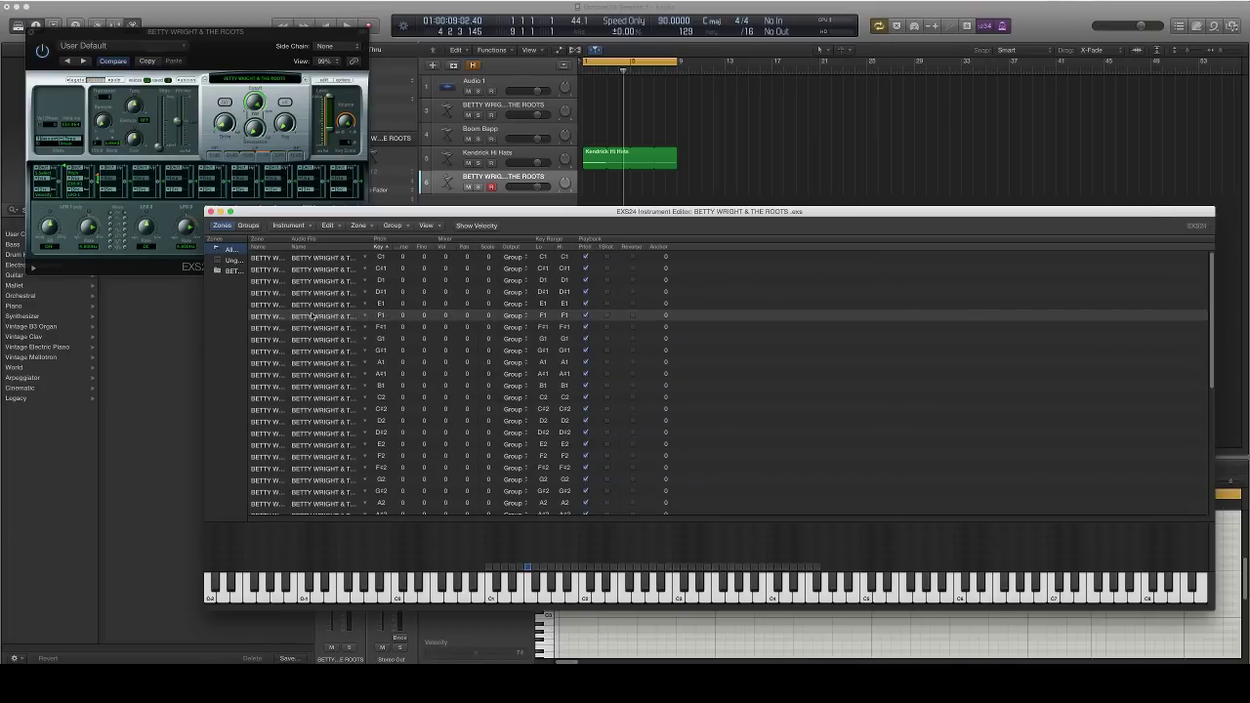
double_click(311, 315)
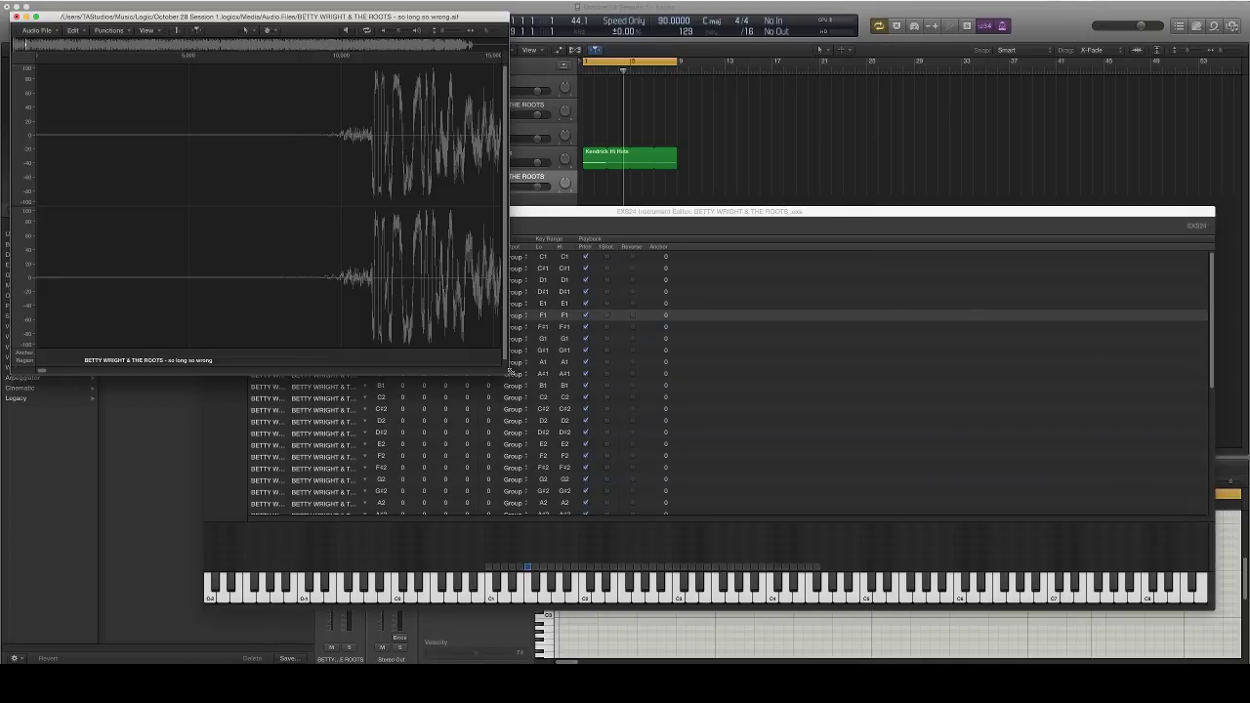
drag(518, 374, 1170, 511)
click(42, 46)
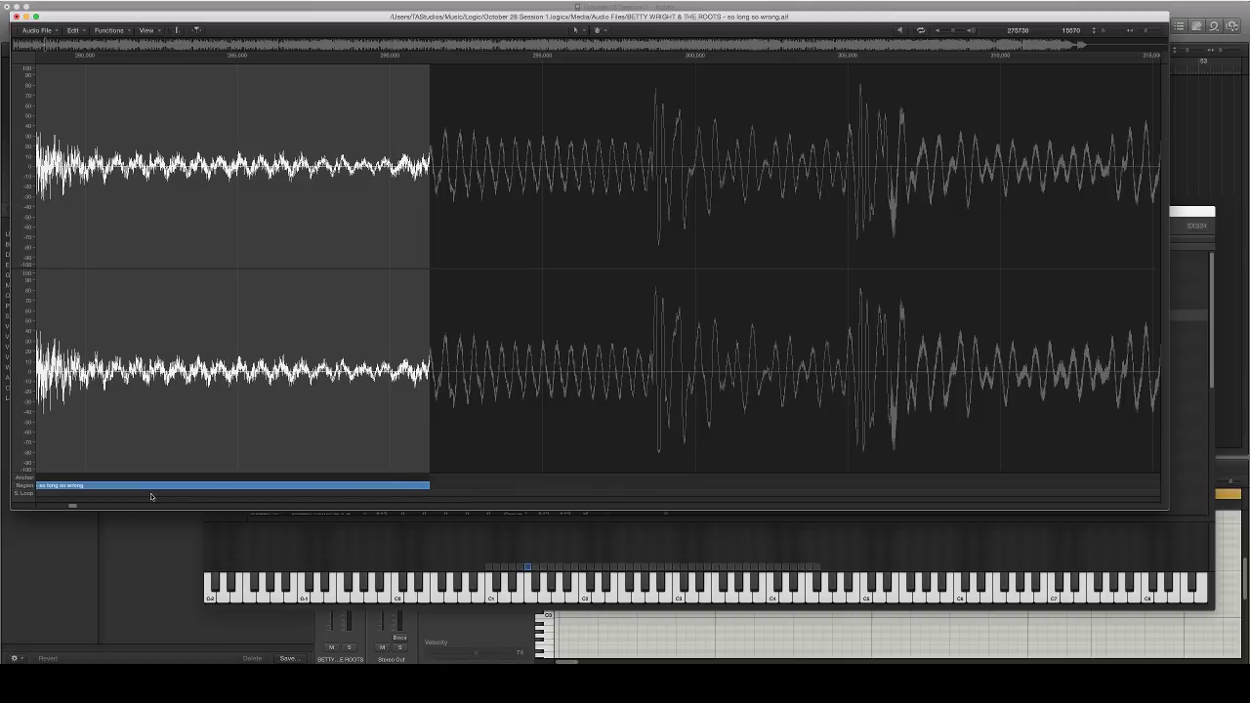
drag(74, 506, 73, 506)
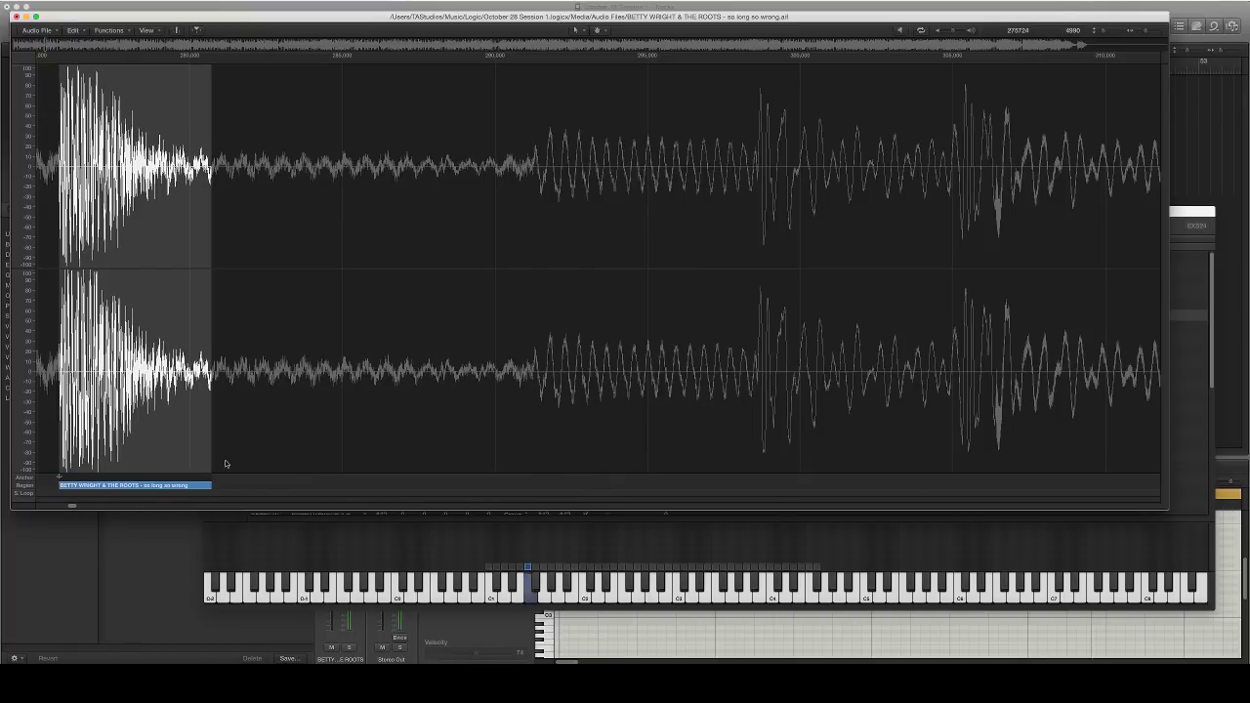
mouse_move(211, 485)
mouse_down()
mouse_move(225, 486)
mouse_move(178, 485)
mouse_move(188, 485)
mouse_up()
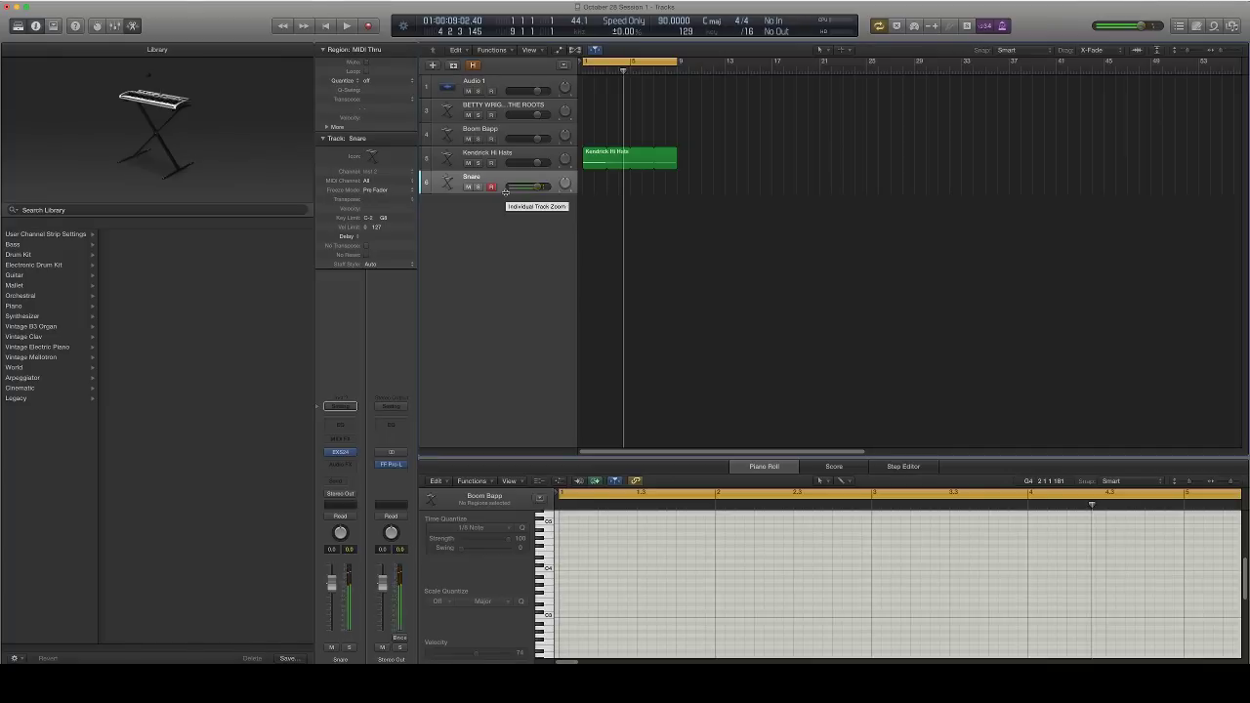
Step: Lower the Snare track's volume to about -3 dB and record a two-bar snare pattern looped to bar 9
drag(533, 186, 521, 185)
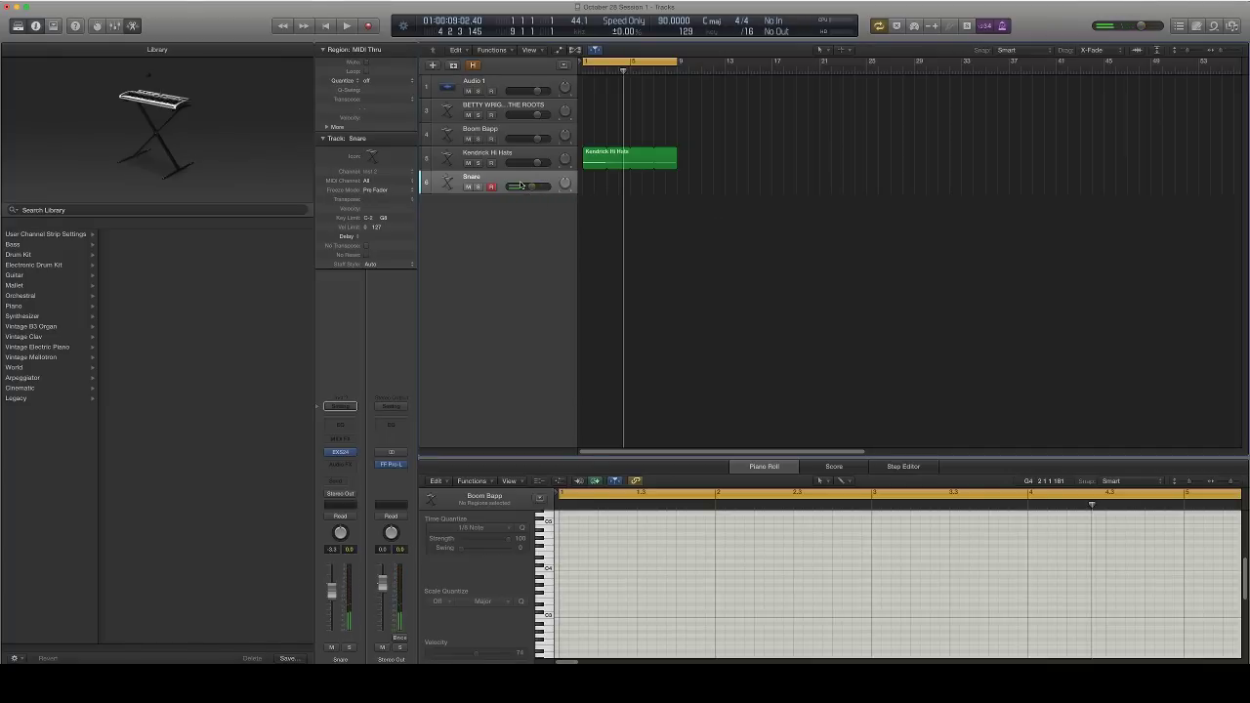
key(r)
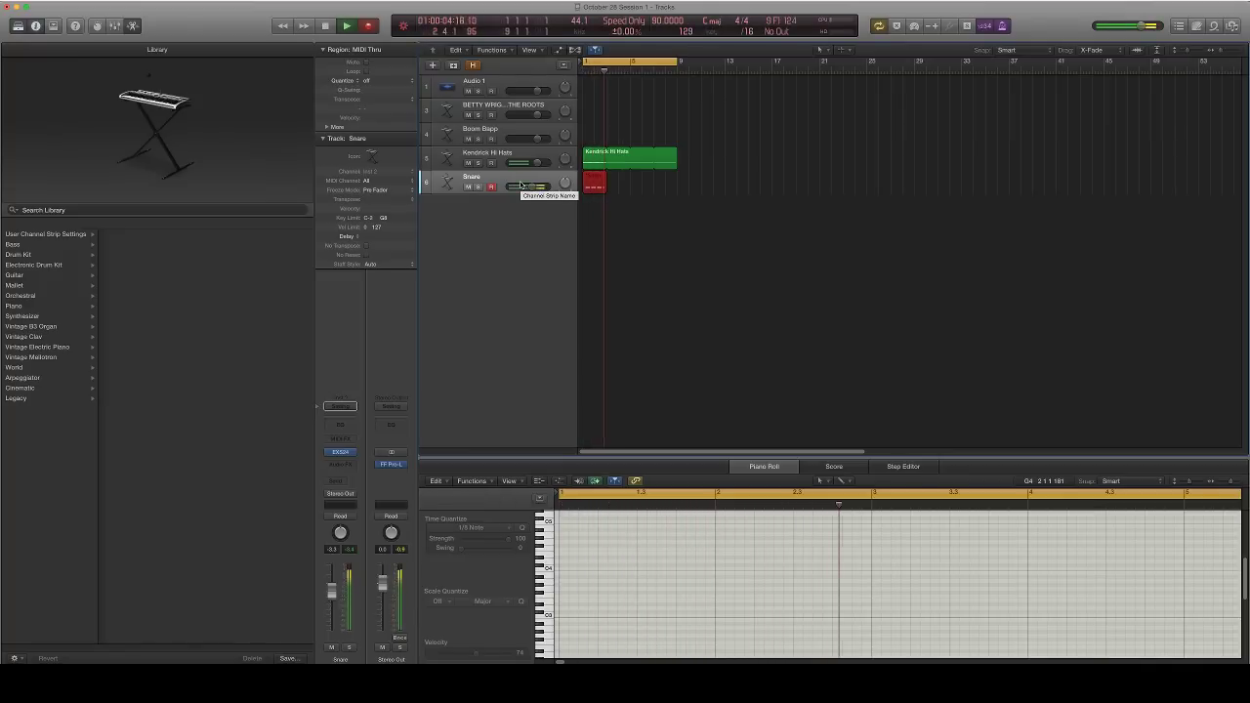
key(space)
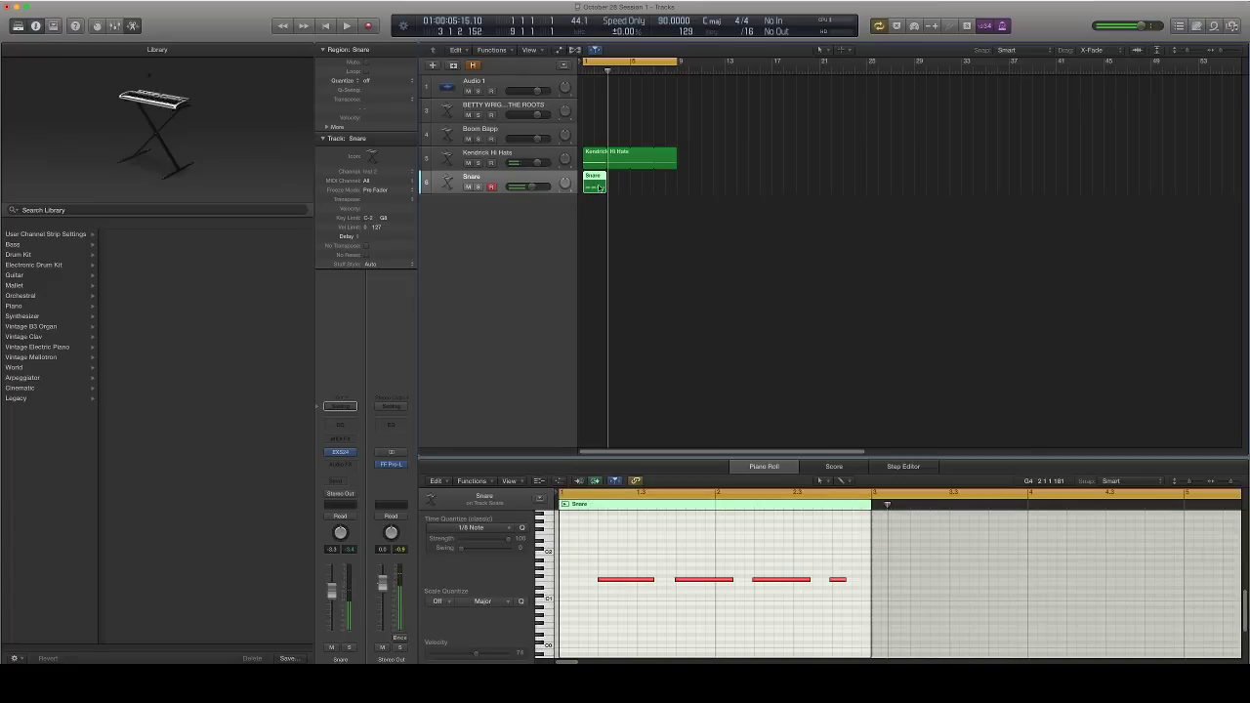
click(667, 522)
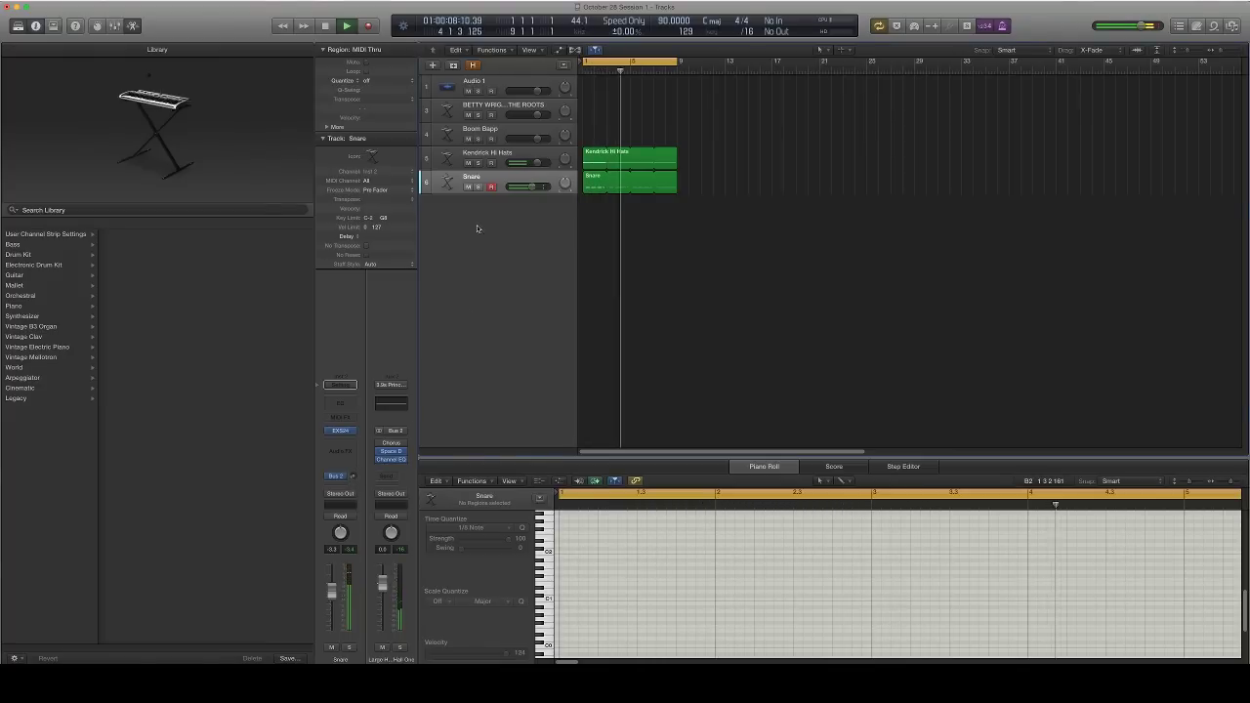
Step: Send the Snare track to the Bus 2 hall reverb and roll off the reverb's highs with the Channel EQ's high-cut band
click(390, 459)
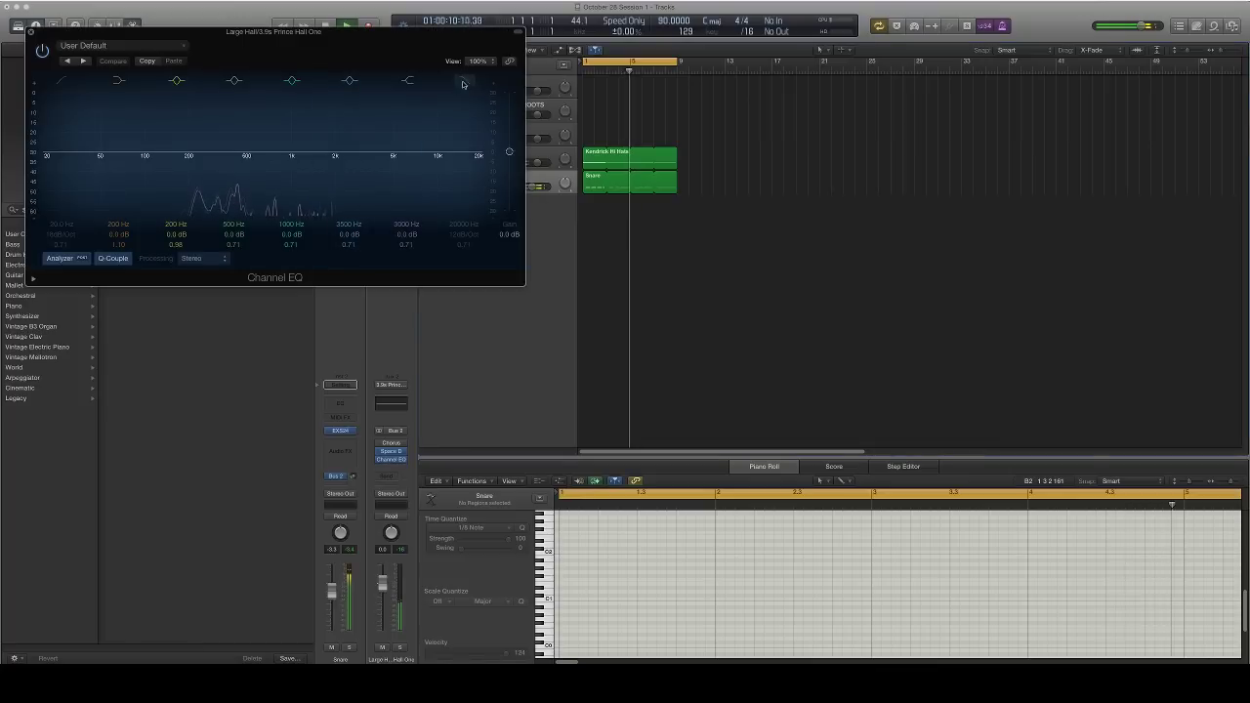
drag(479, 201, 371, 201)
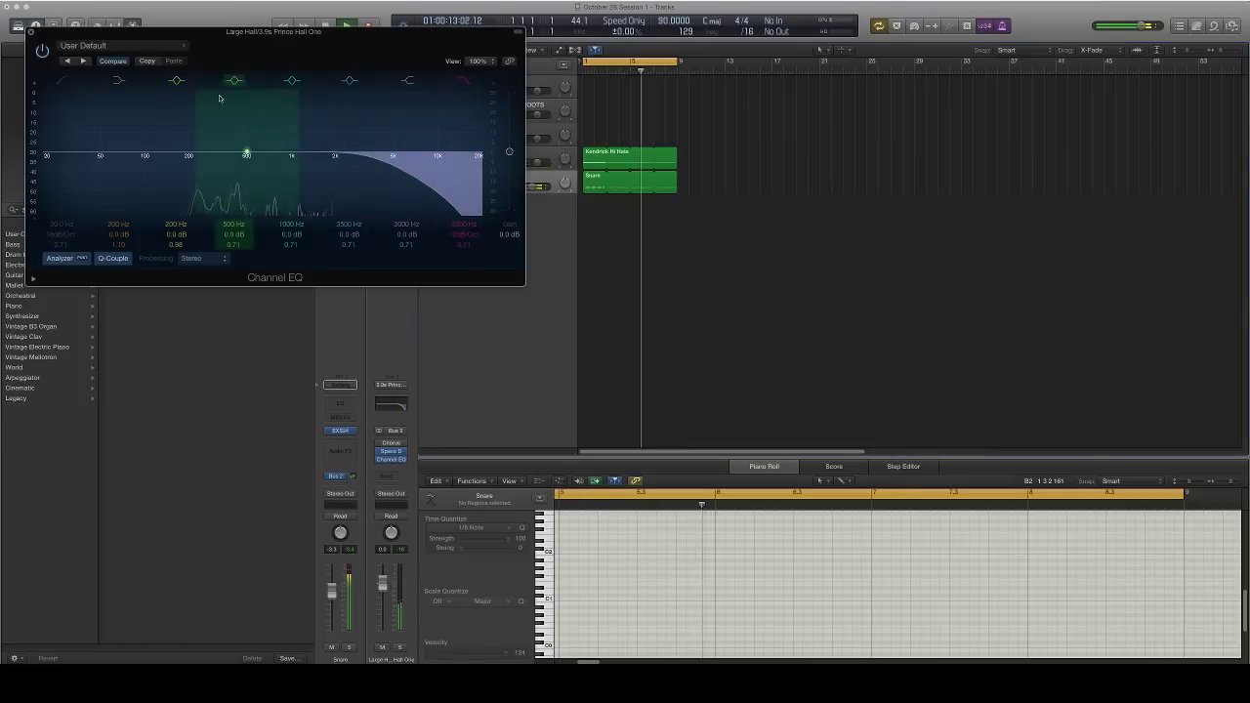
click(31, 33)
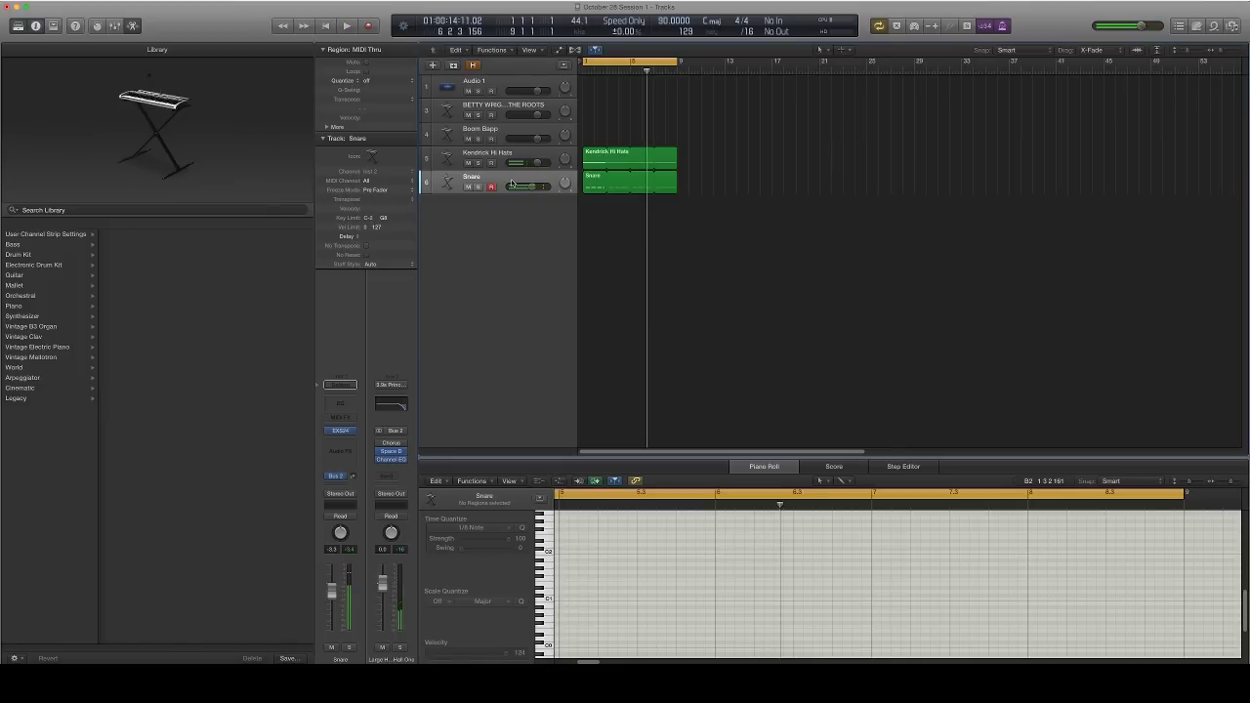
Step: Record a drum pattern on the Boom Bapp track across the eight-bar cycle
click(502, 139)
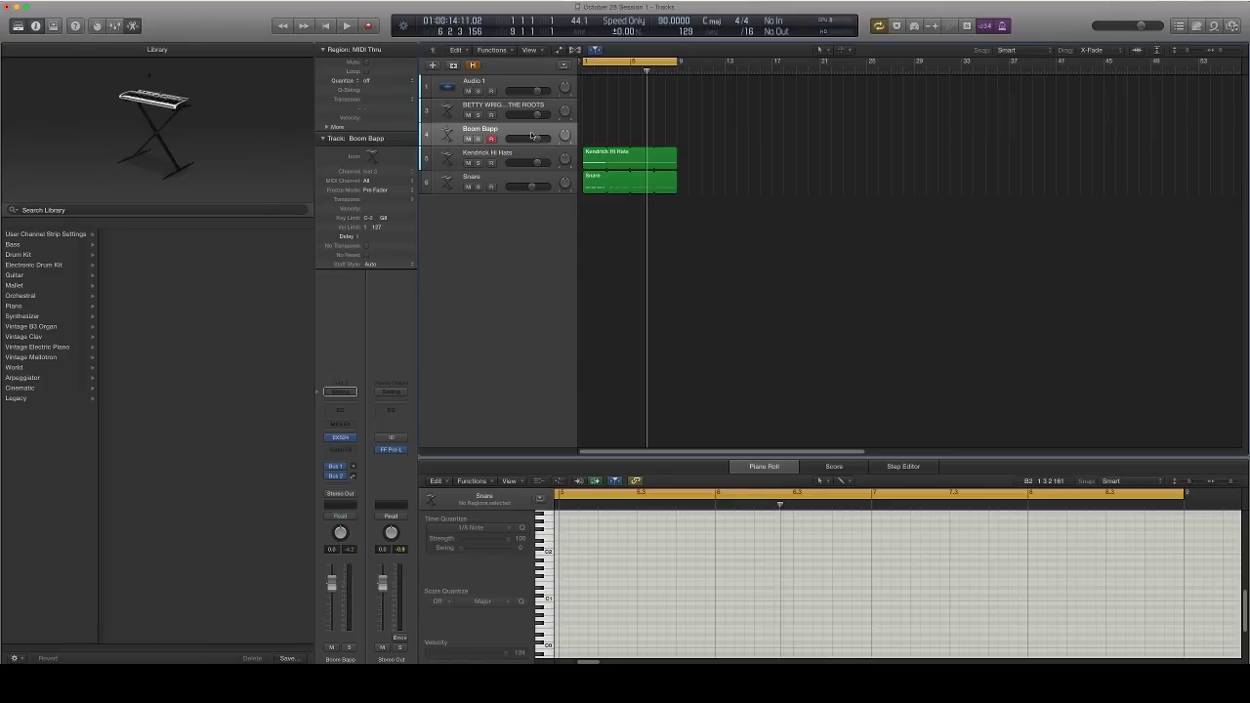
key(r)
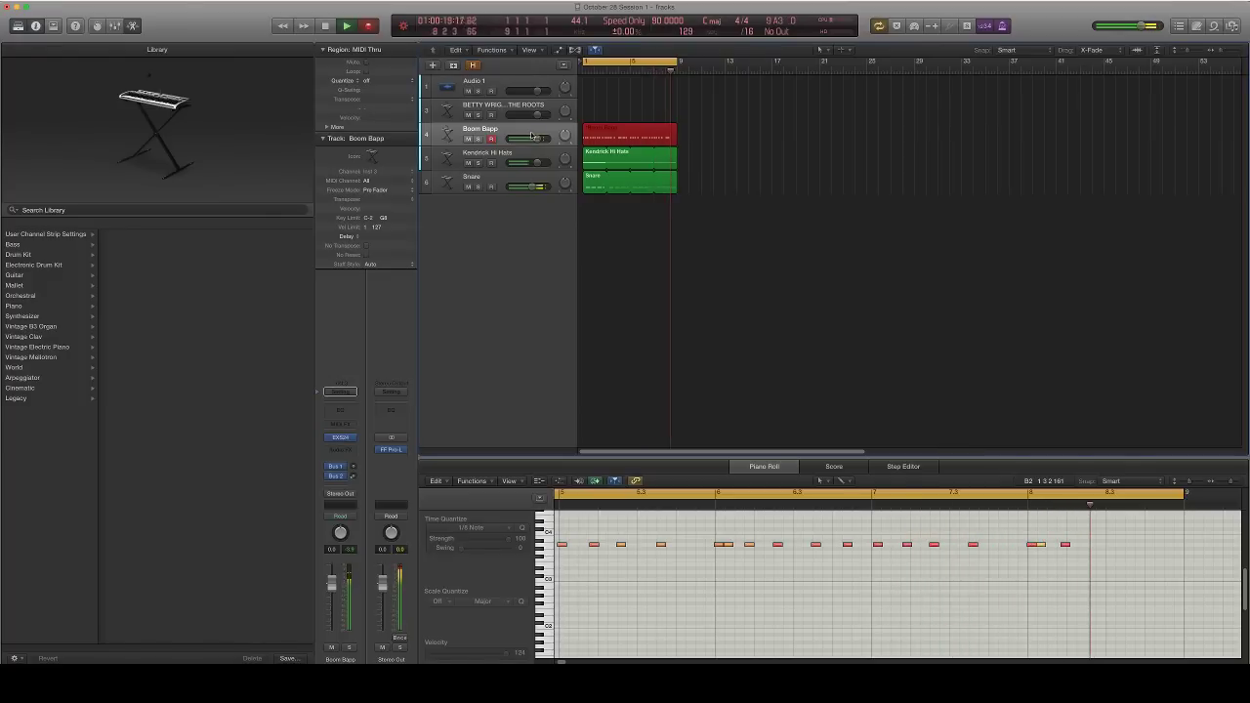
key(space)
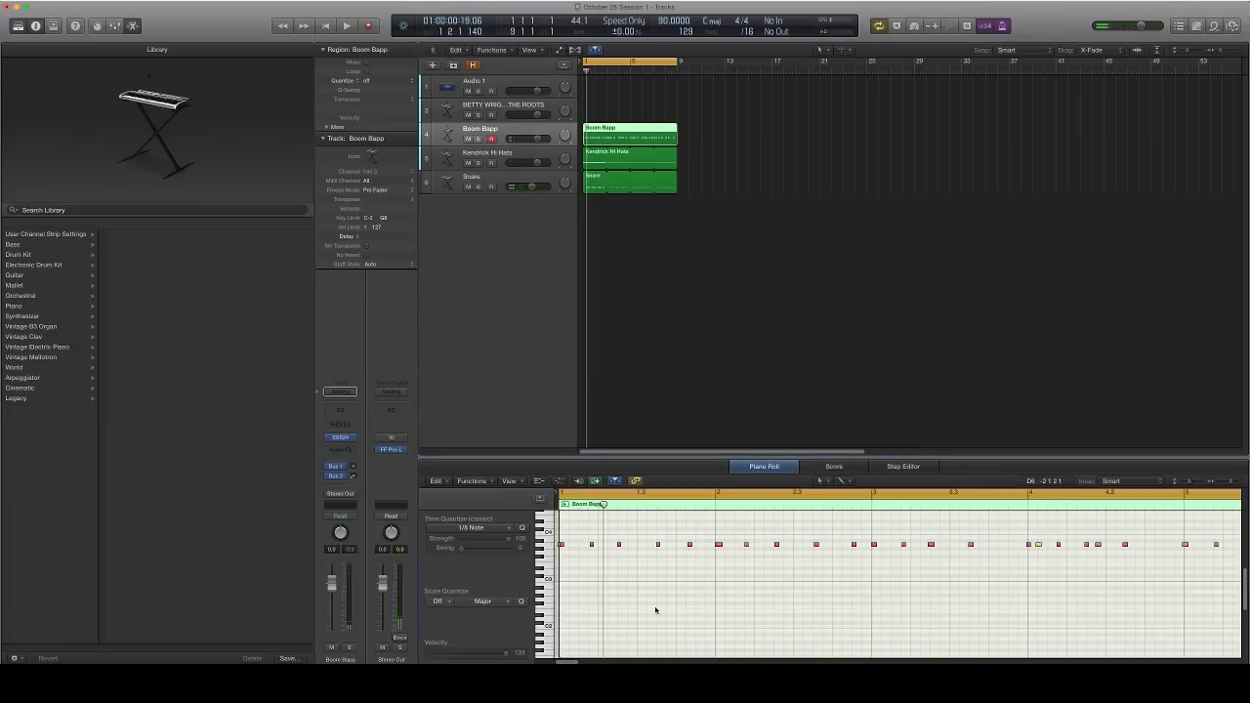
Step: Quantize all notes of the Boom Bapp region to 1/16 Note and play back the beat
key(super+a)
click(471, 528)
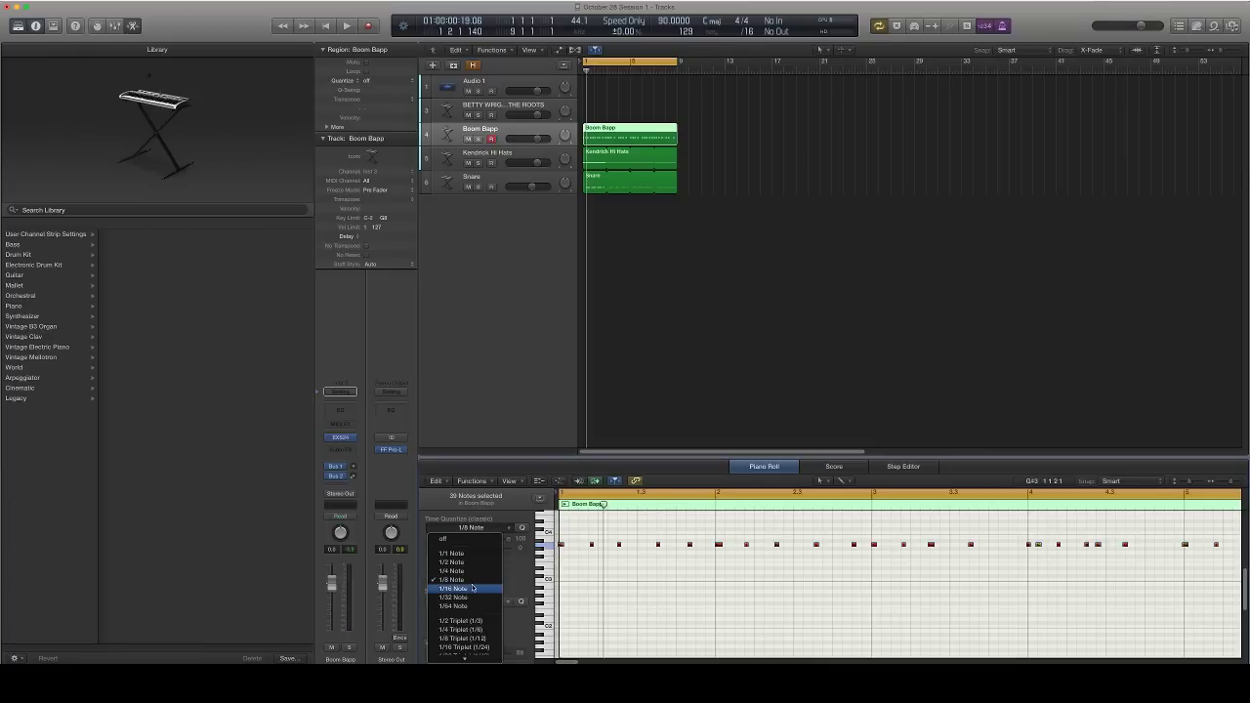
click(472, 588)
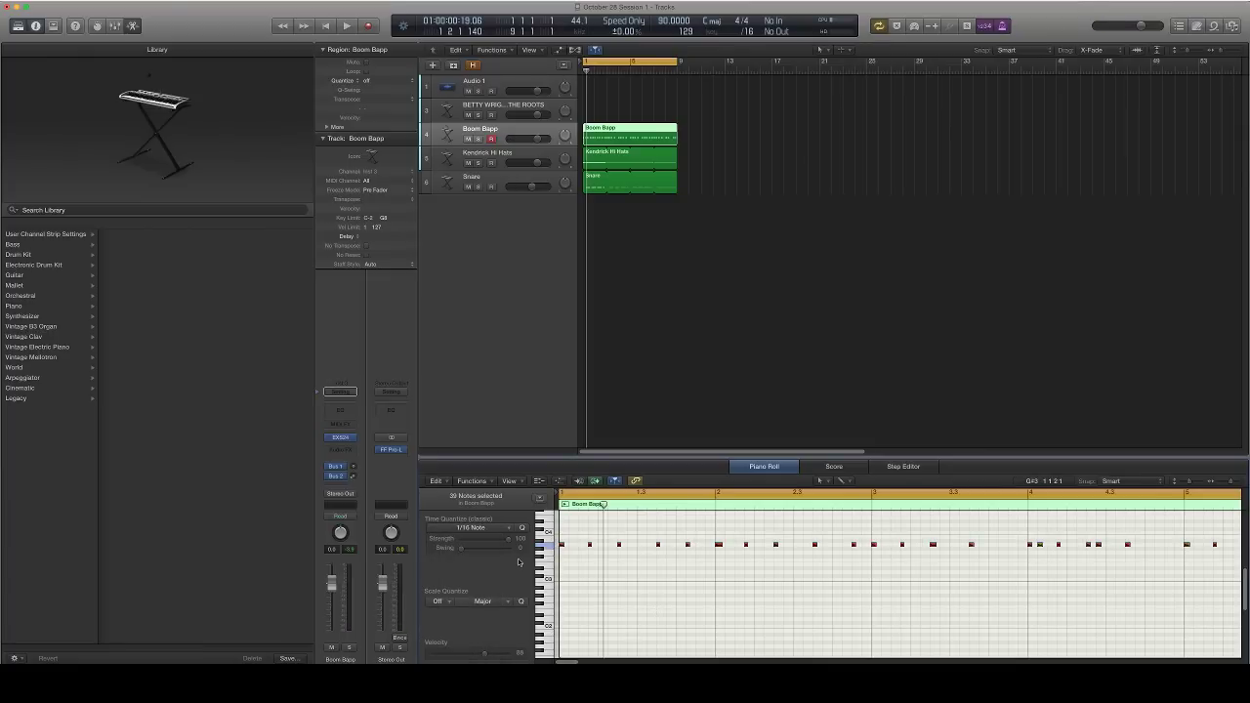
click(602, 591)
click(692, 254)
key(space)
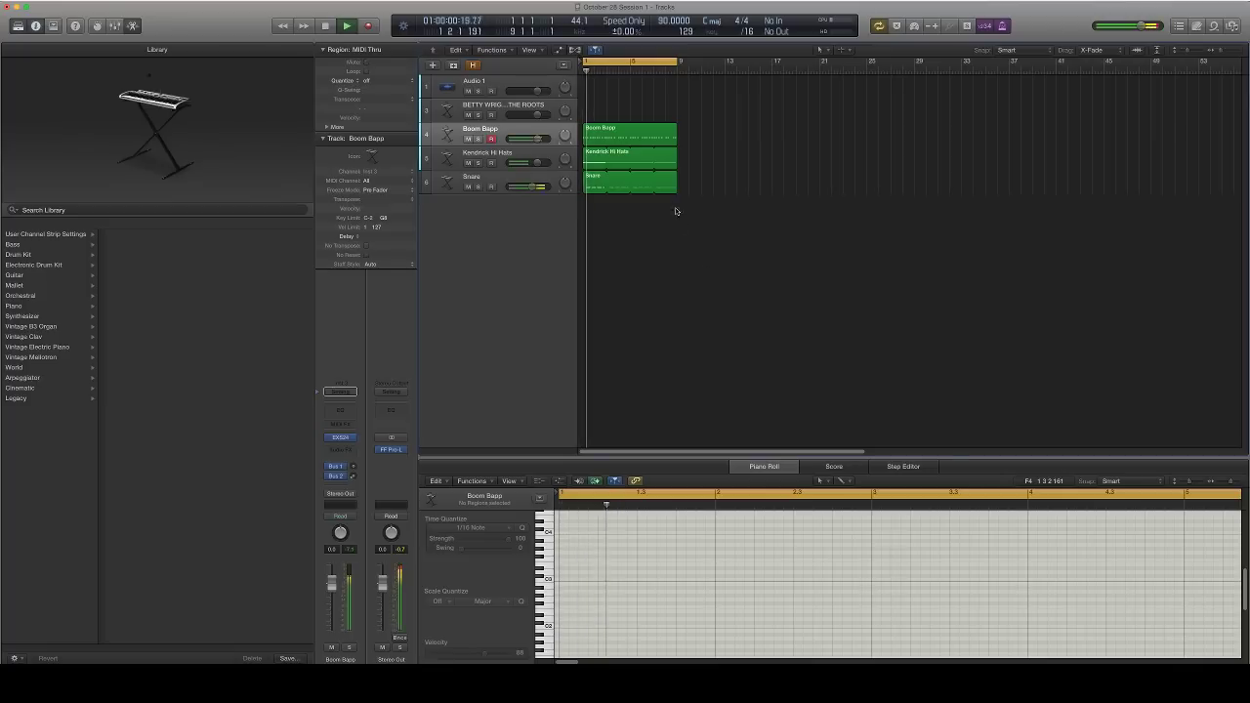
Step: Mute the Snare track and load Kendrick Snares in the EXS24 of a duplicate of the Kendrick Hi Hats track
click(596, 182)
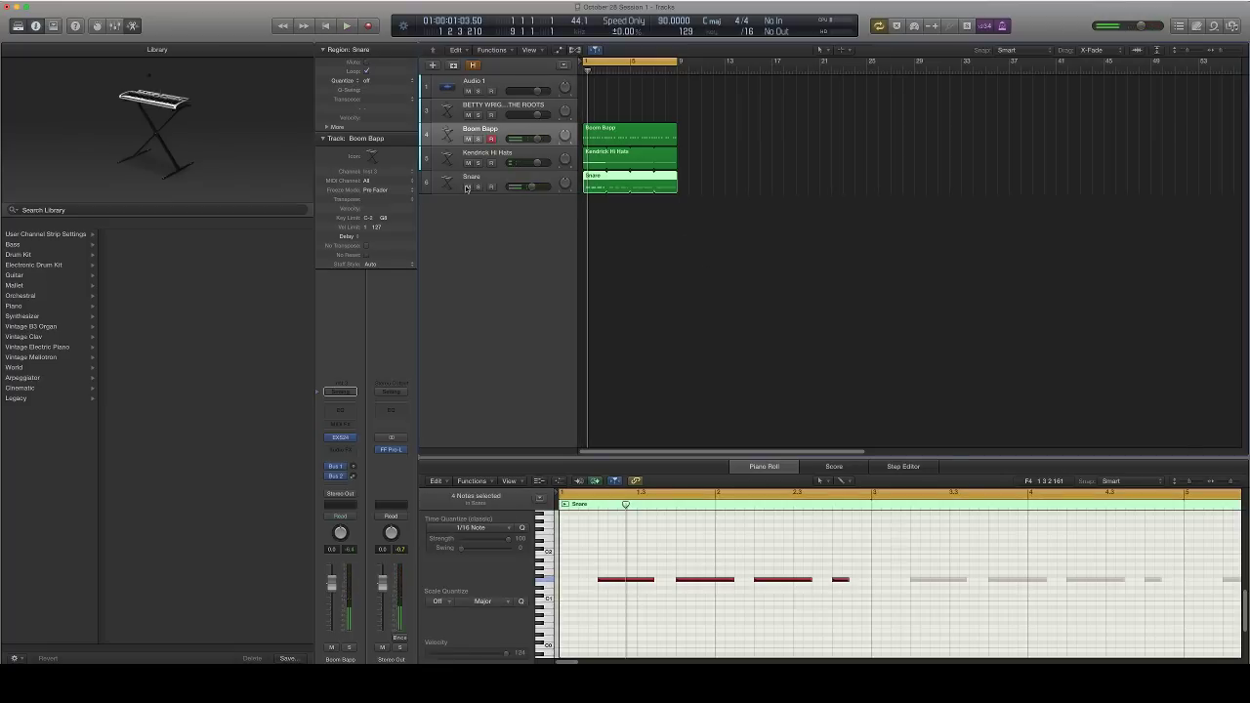
click(467, 188)
click(491, 192)
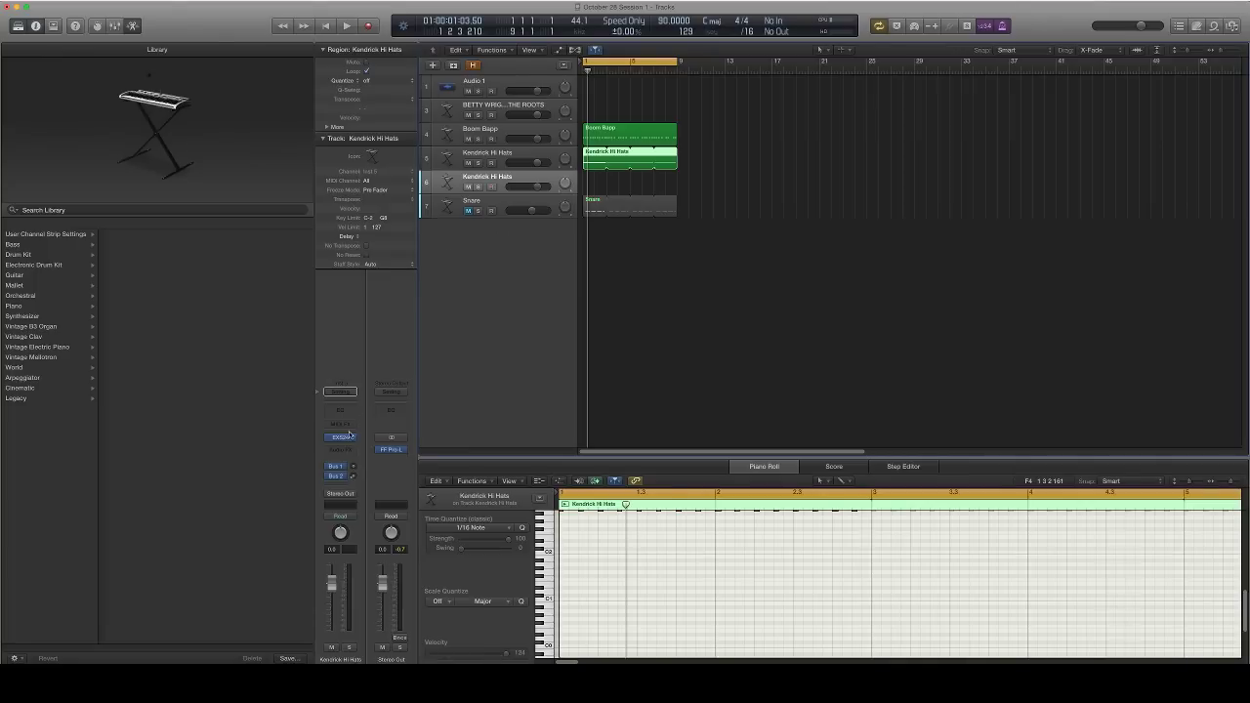
click(342, 432)
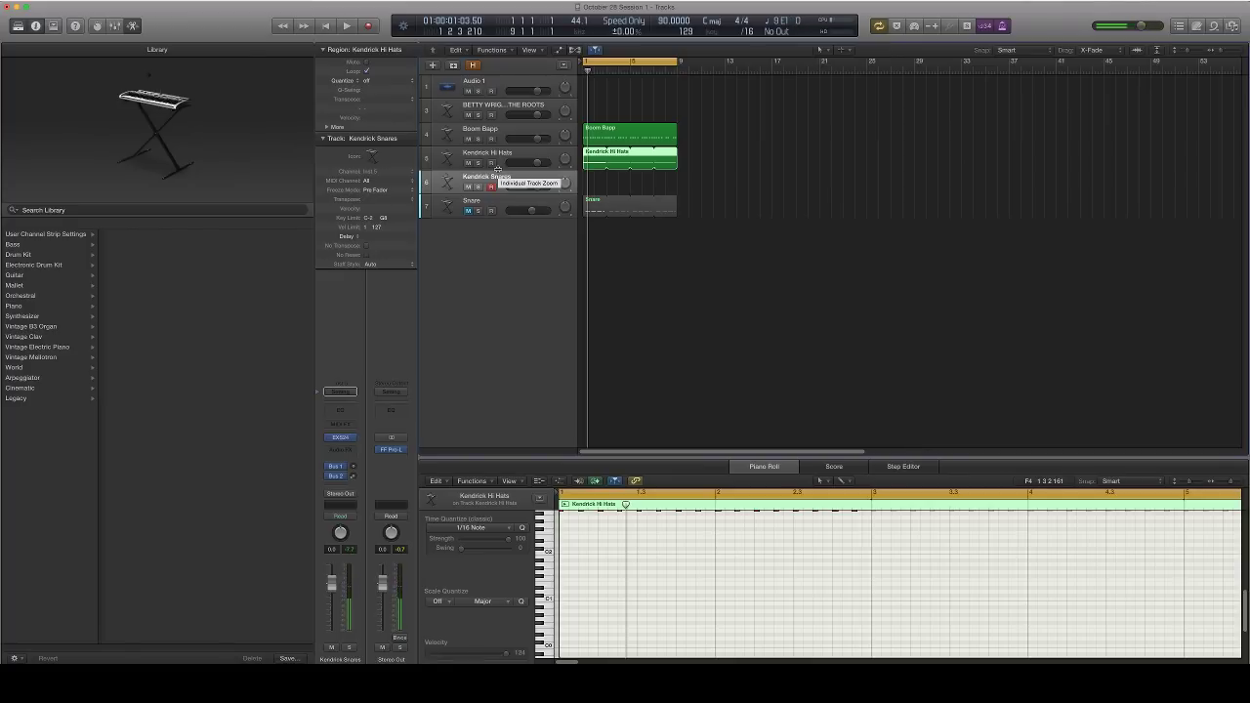
Step: Record a two-bar snare pattern on the Kendrick Snares track and loop the region to bar 9
key(r)
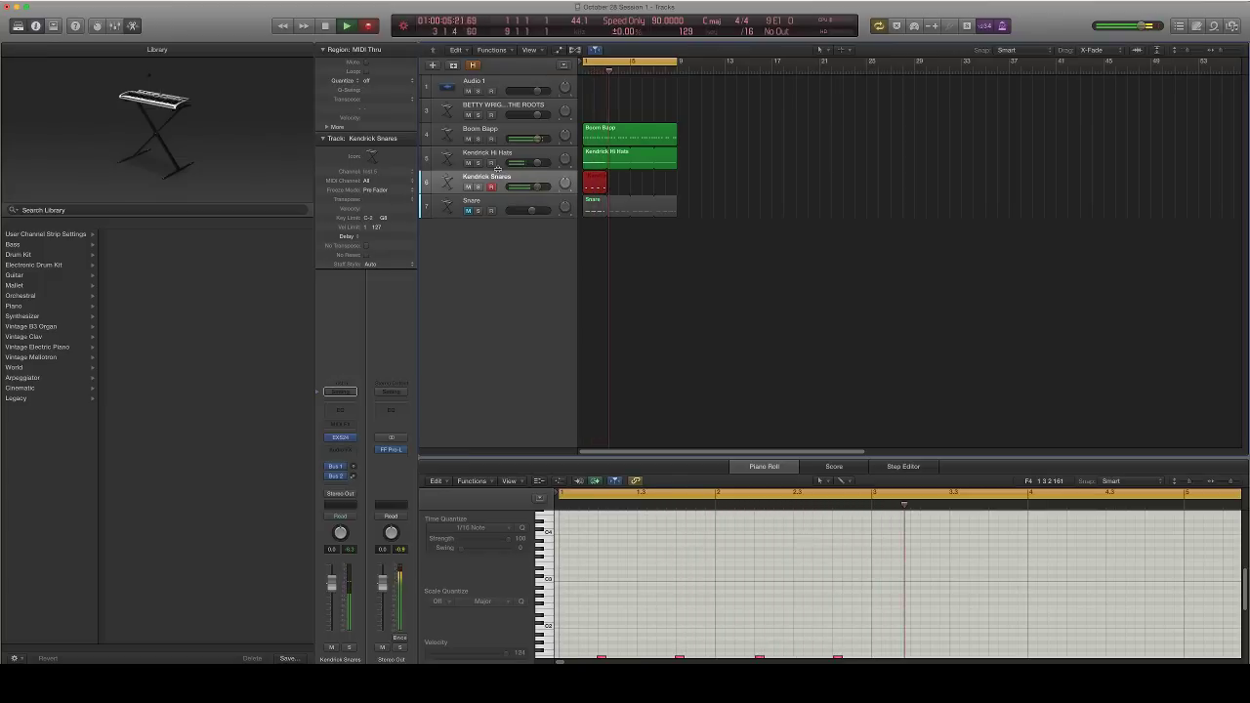
key(space)
drag(607, 179, 676, 183)
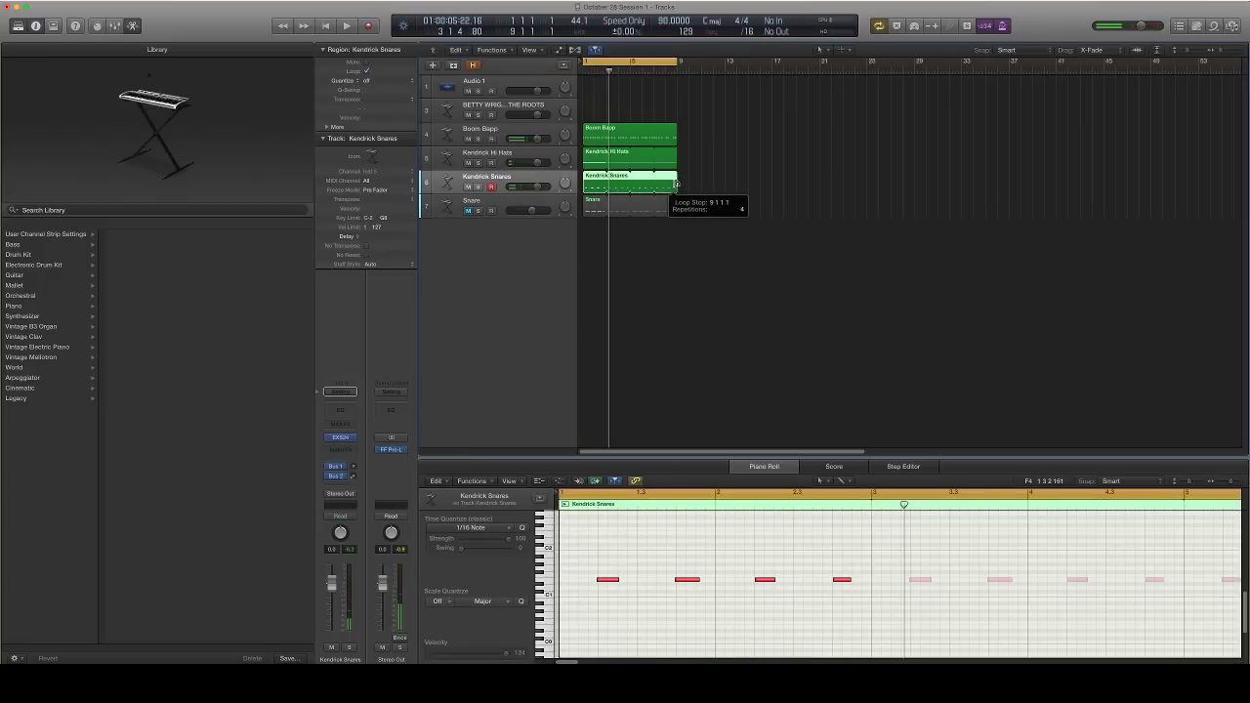
Step: Disarm the Kendrick Snares track and transpose its four snare notes up about three semitones while playing the beat
click(531, 180)
click(492, 186)
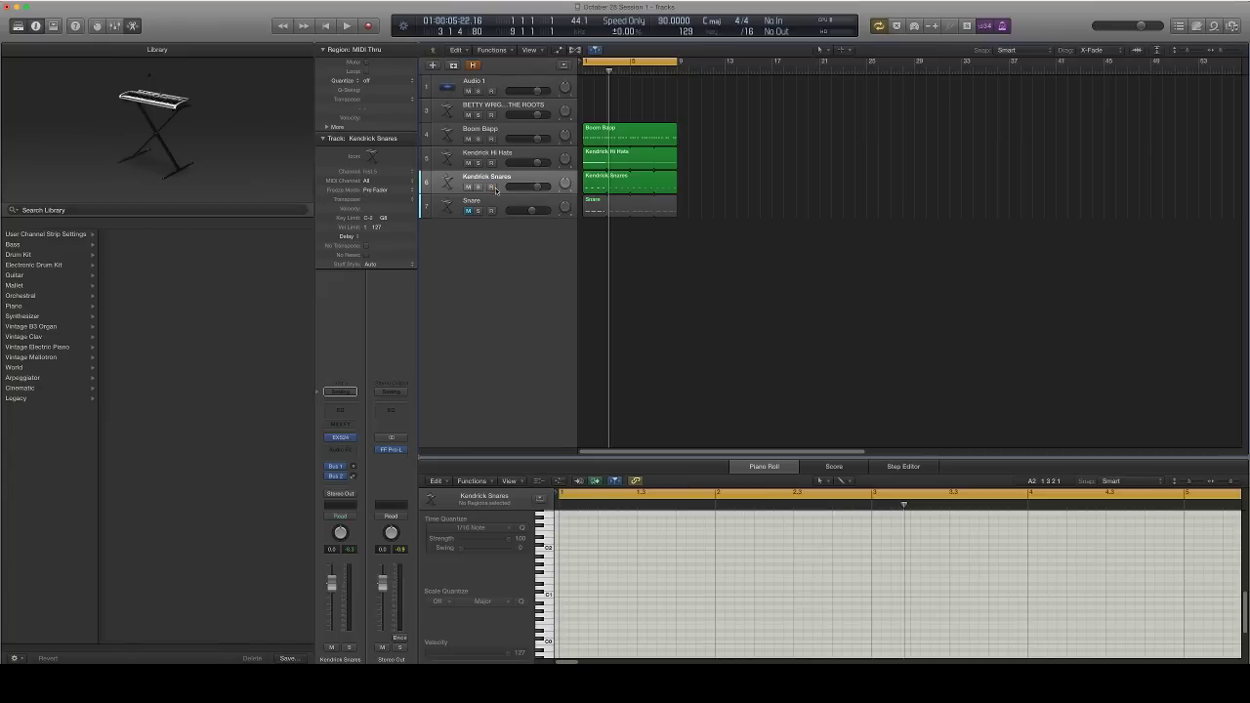
click(586, 182)
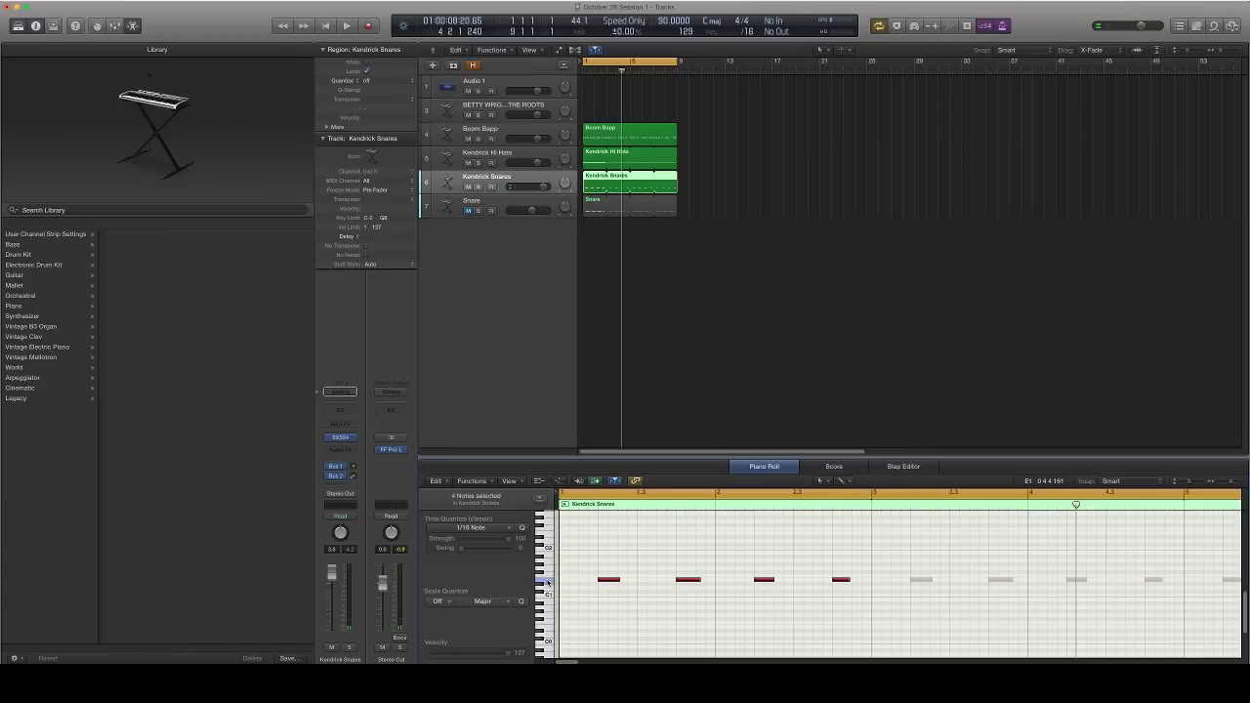
key(alt+Up)
key(space)
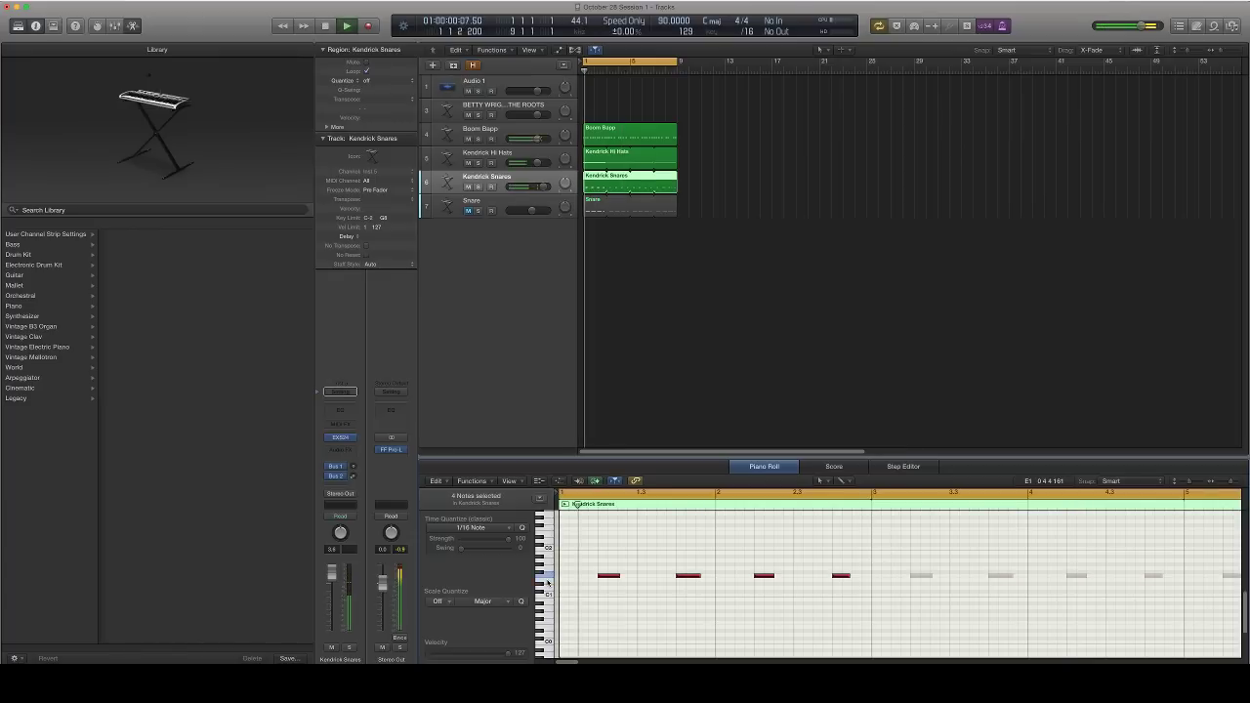
key(alt+Up)
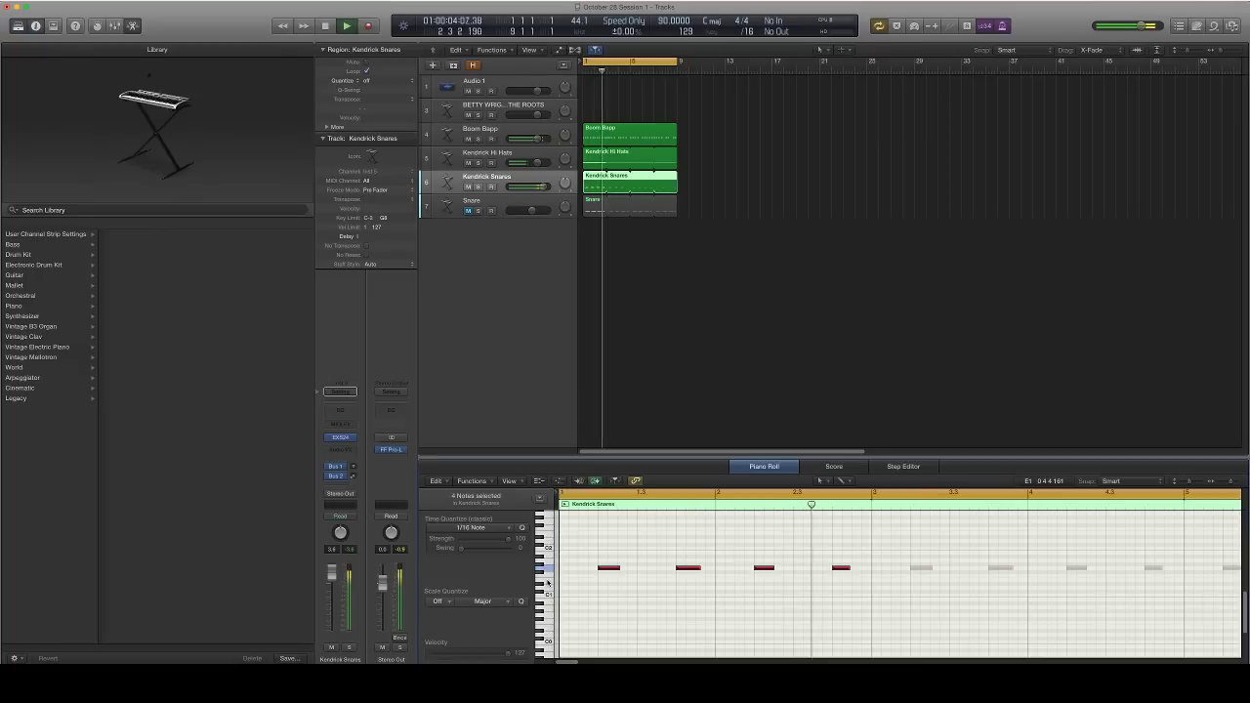
Step: Insert FabFilter FF Pro-Q 2 on the Kendrick Snares track, solo the track and start playback
click(621, 385)
click(339, 448)
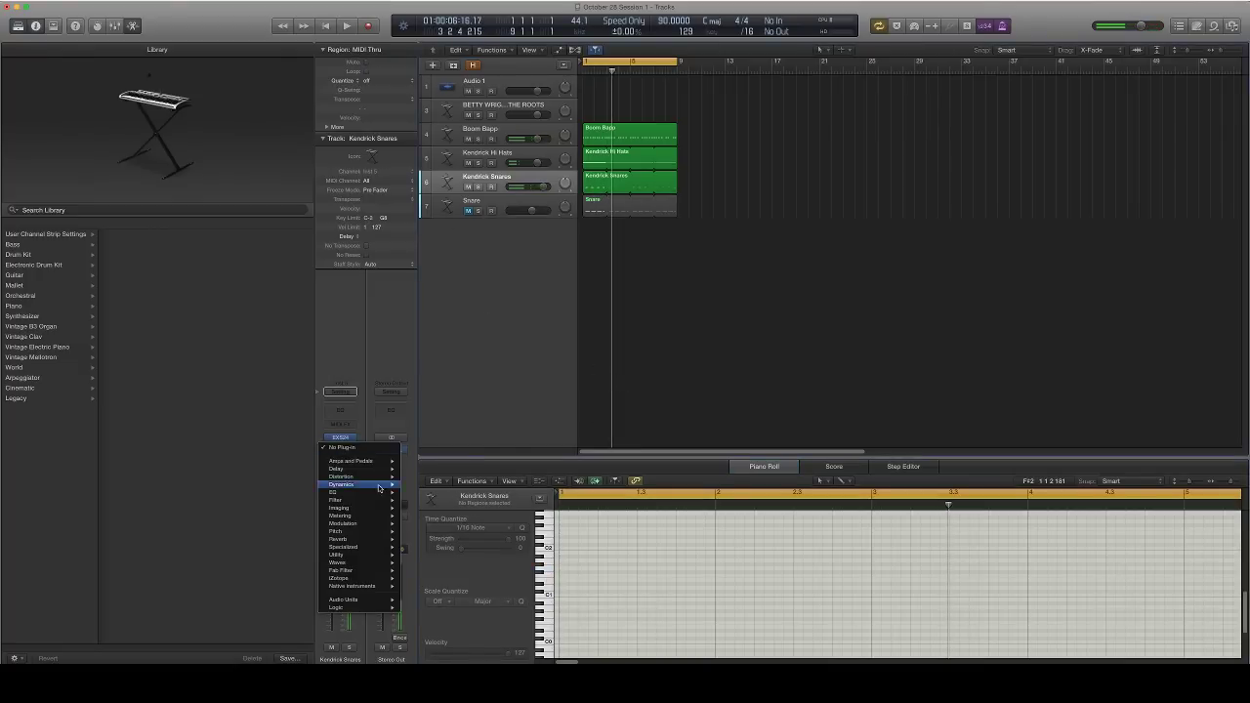
click(352, 562)
drag(250, 55, 932, 250)
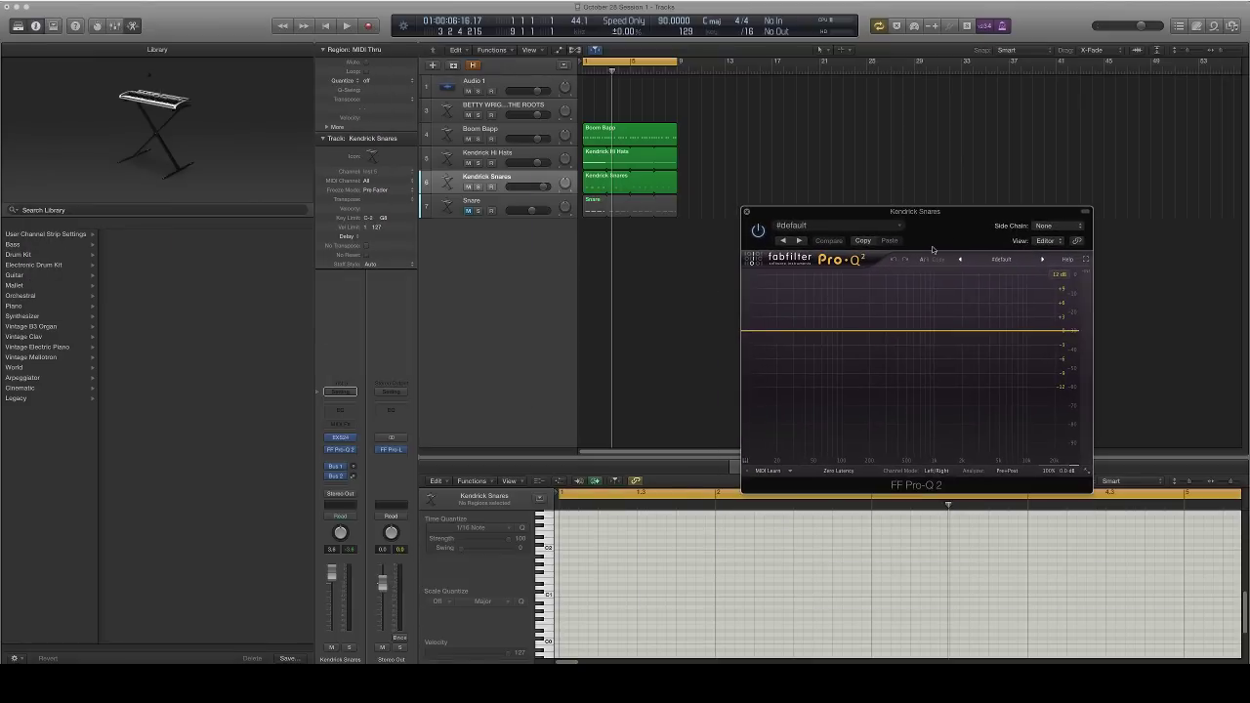
click(479, 187)
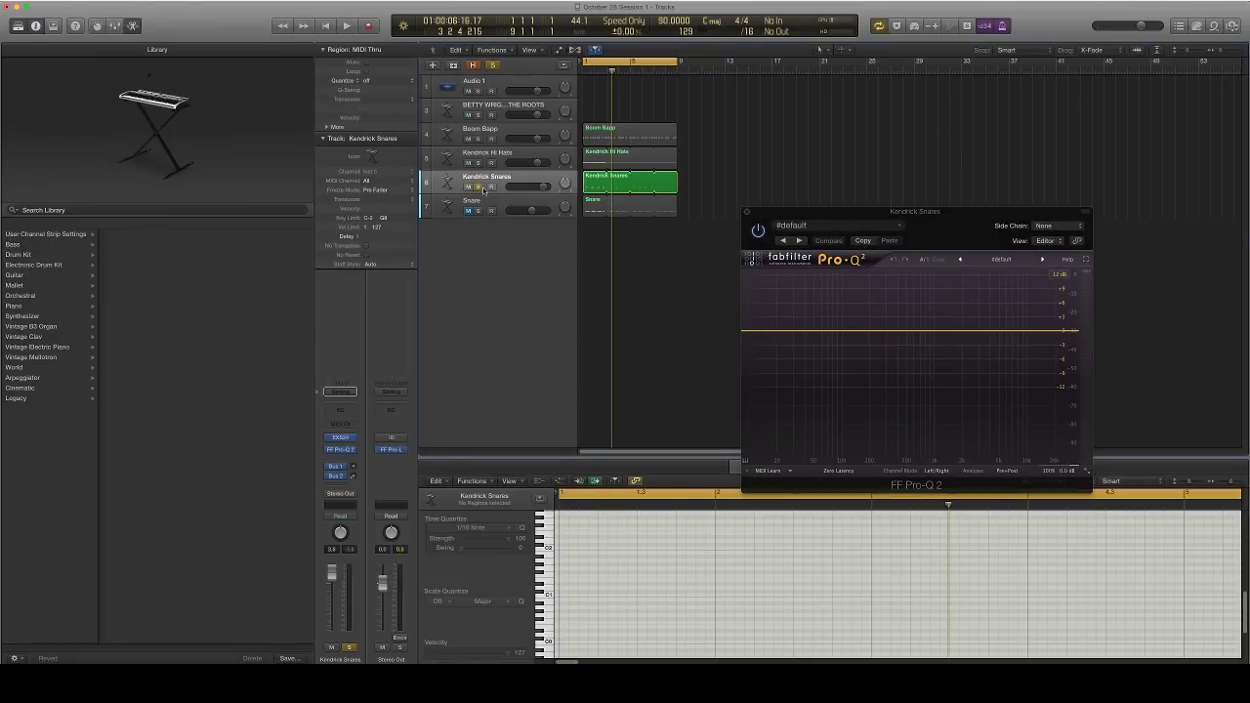
key(space)
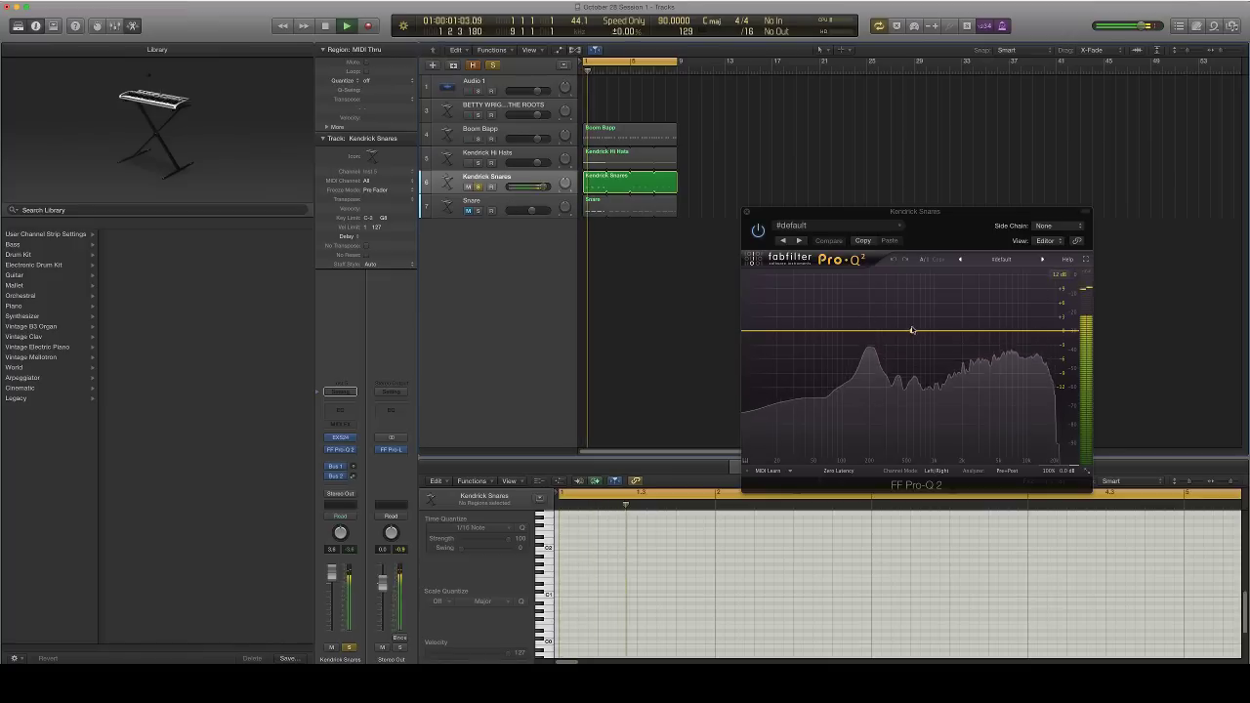
Step: Equalize the soloed snare with a narrow cut near 300 Hz and gentle boosts near 100 Hz and in the highs, then unsolo it
drag(897, 330, 897, 288)
drag(937, 424, 938, 408)
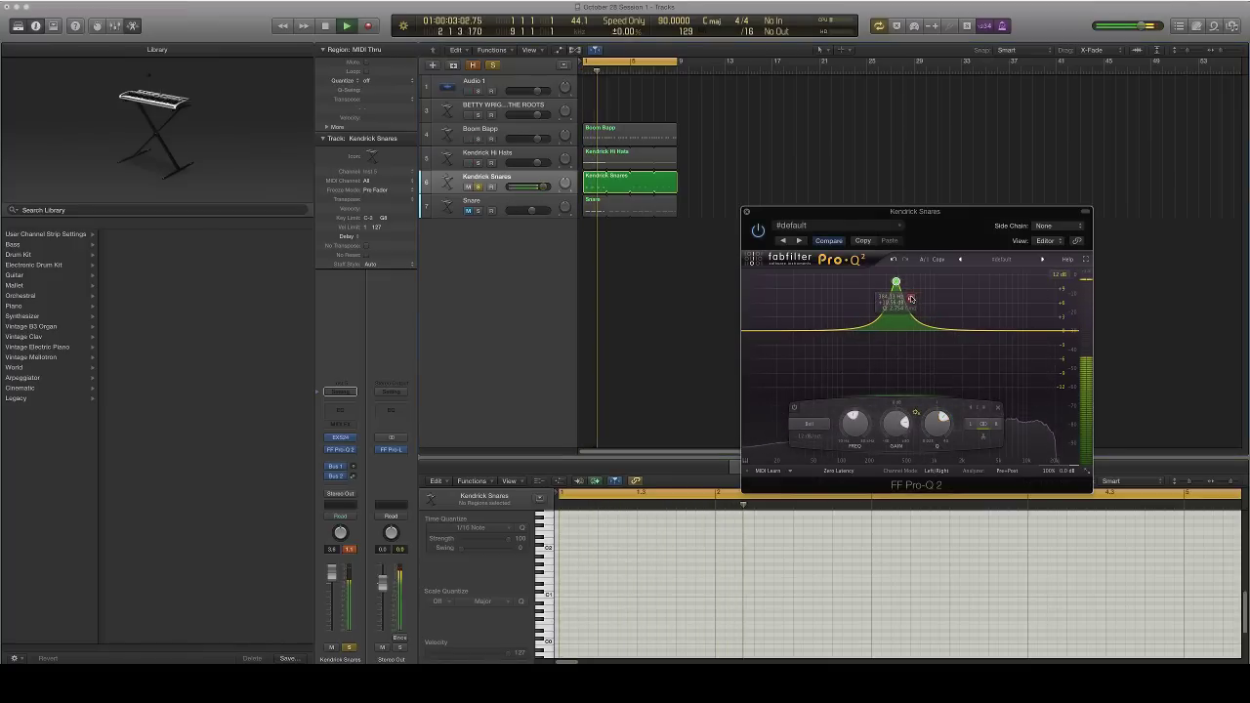
mouse_move(913, 304)
mouse_down()
mouse_move(925, 301)
mouse_move(910, 306)
mouse_up()
drag(894, 422, 895, 473)
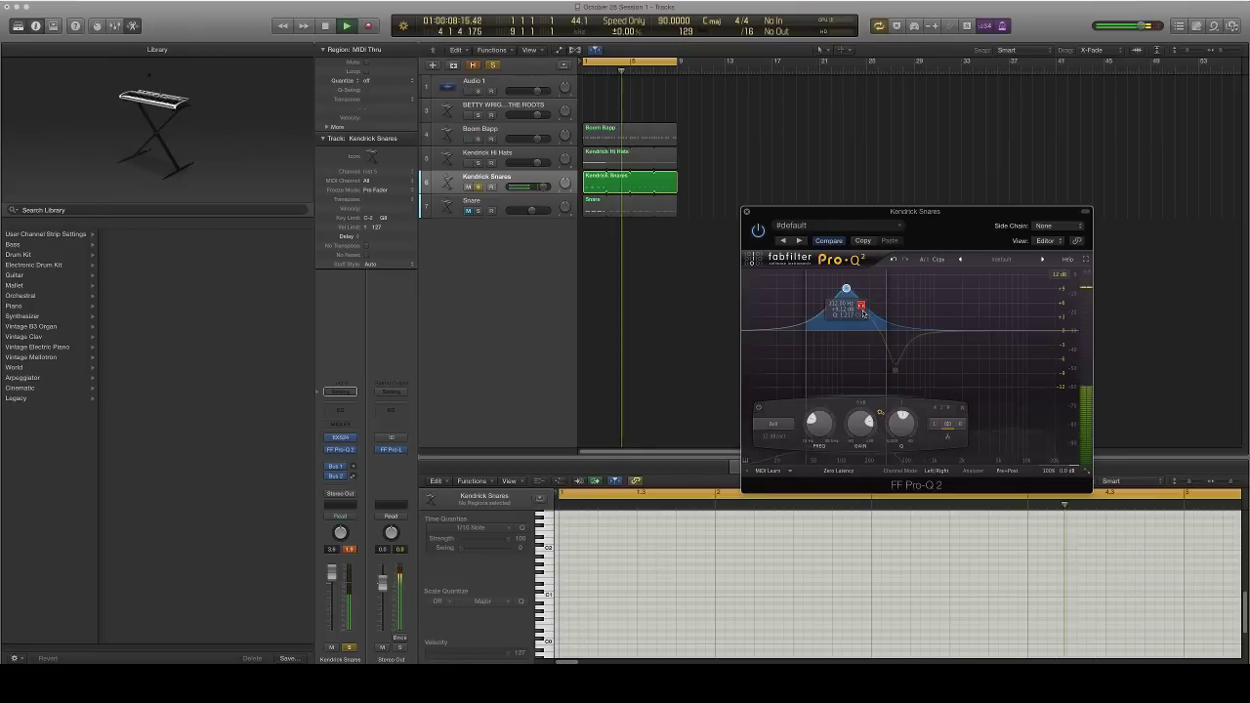
drag(862, 309, 864, 338)
drag(860, 424, 861, 440)
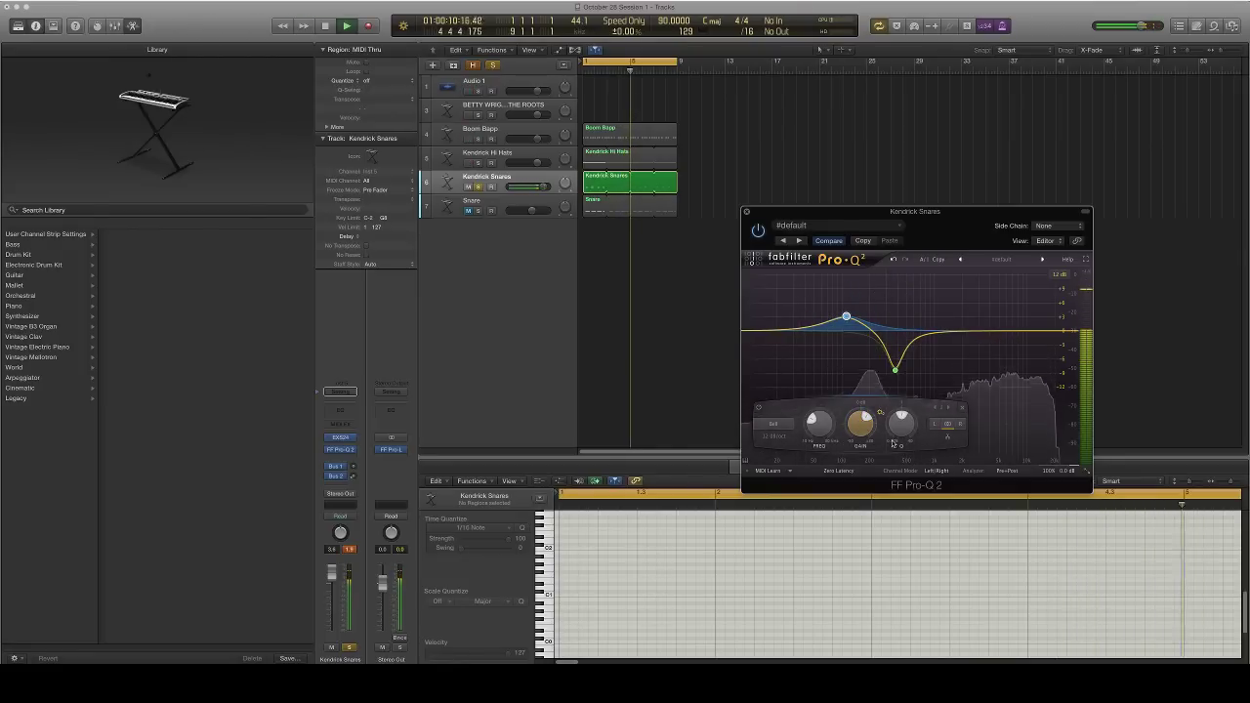
drag(982, 331, 987, 305)
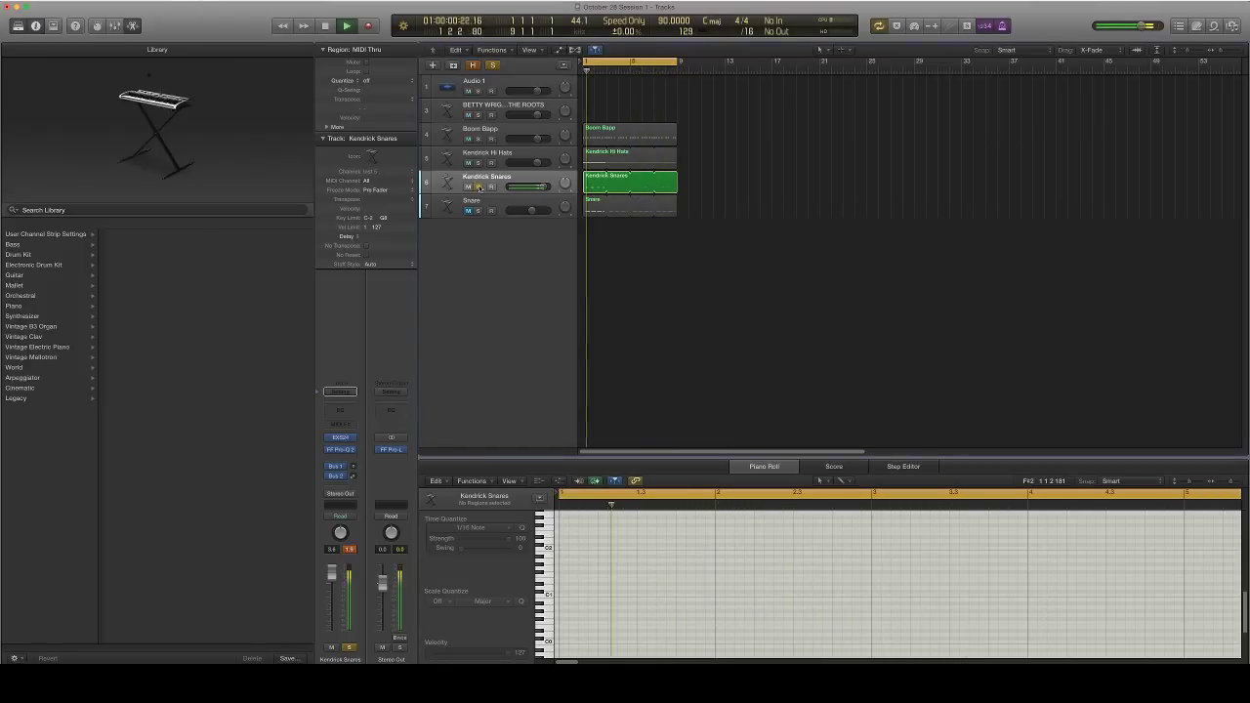
click(478, 187)
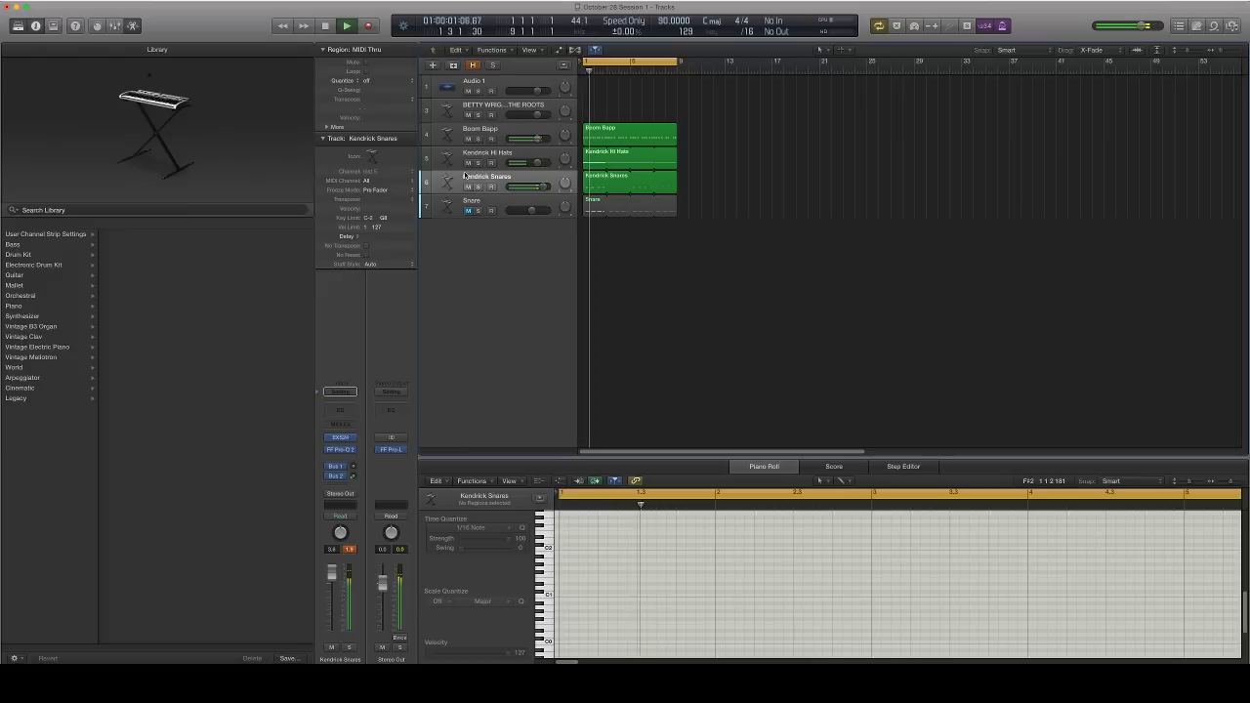
Step: In the Kendrick Hi Hats EQ, add a Low Cut band at about 700 Hz and lower the high-frequency boost
click(496, 154)
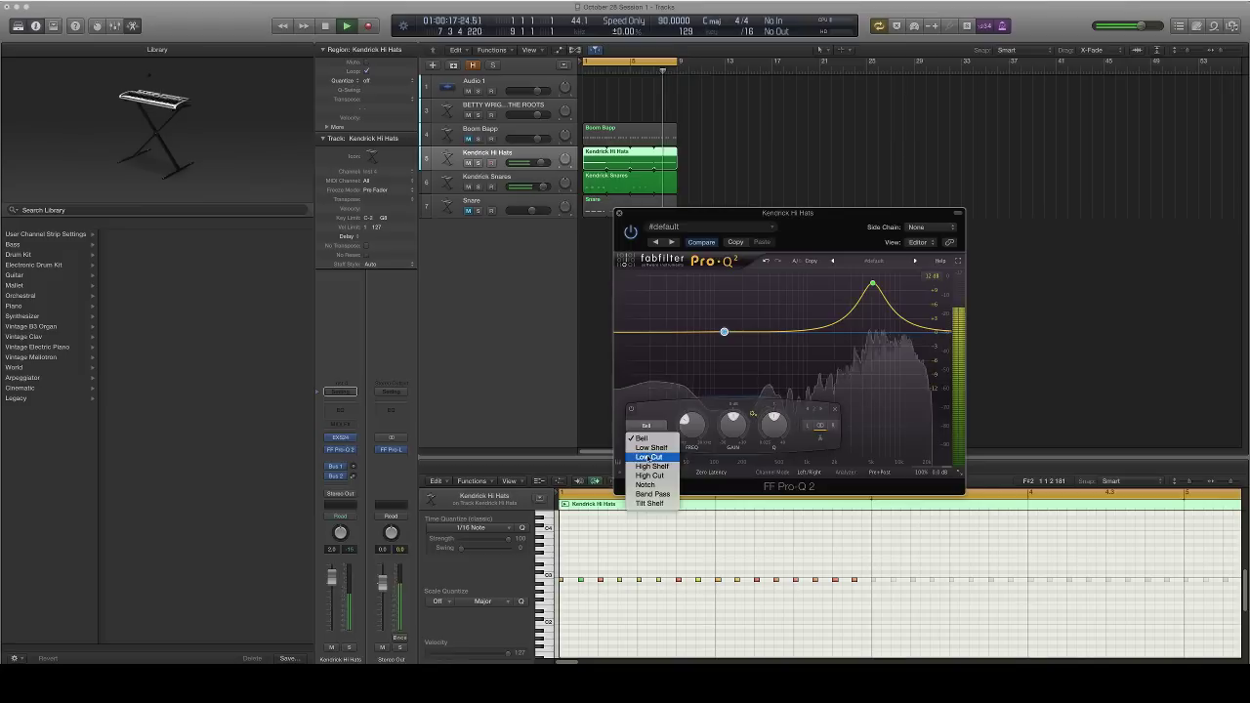
click(648, 458)
drag(723, 332, 794, 333)
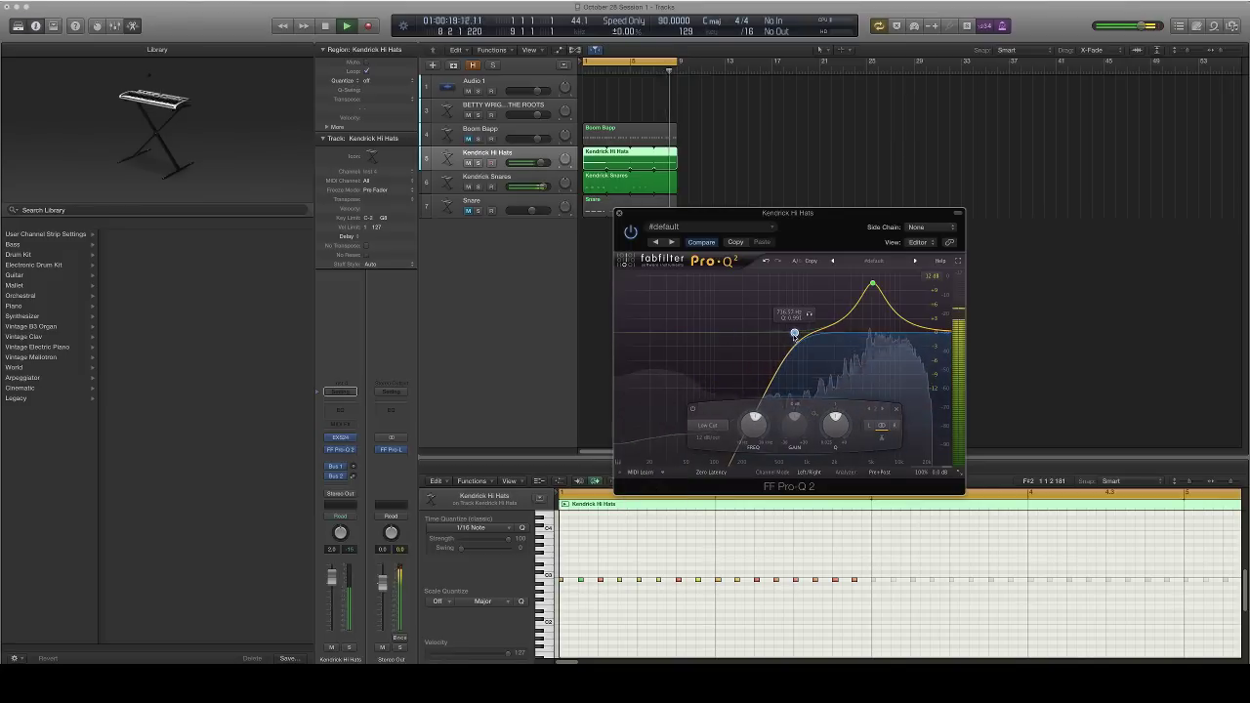
drag(872, 284, 886, 309)
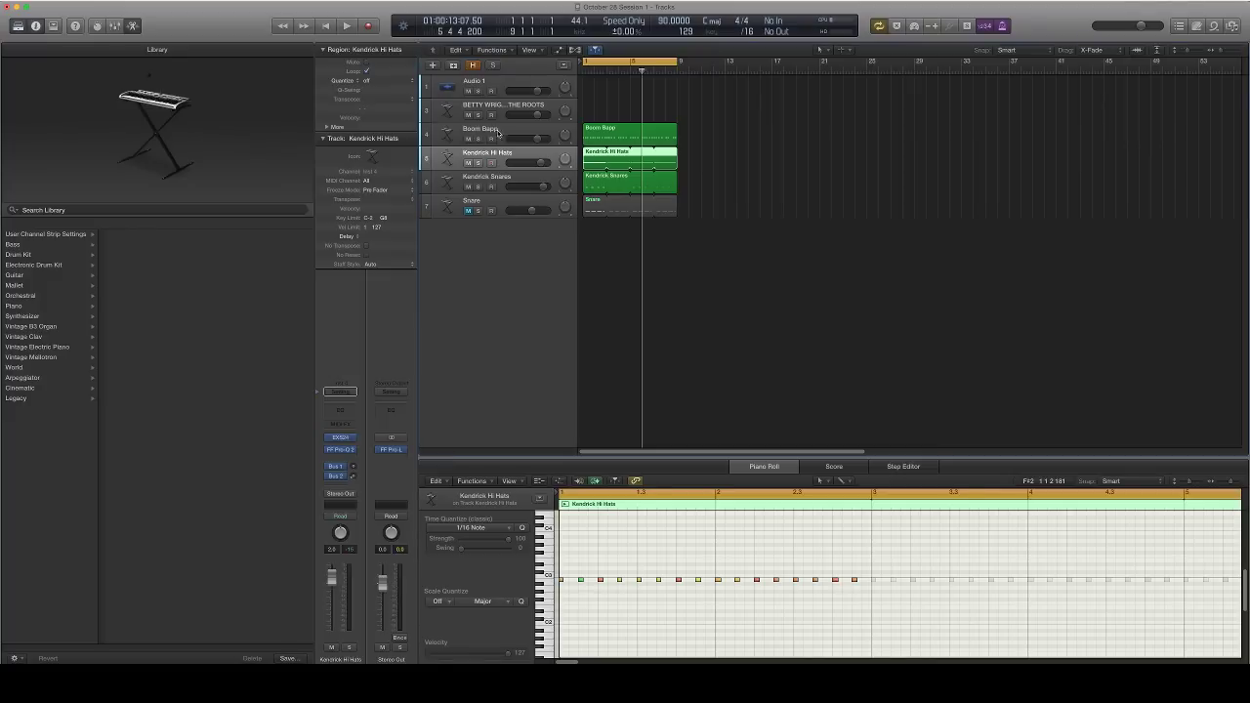
Step: Solo the Boom Bapp track and insert FabFilter FF Pro-Q 2 on its channel strip
click(498, 131)
click(479, 139)
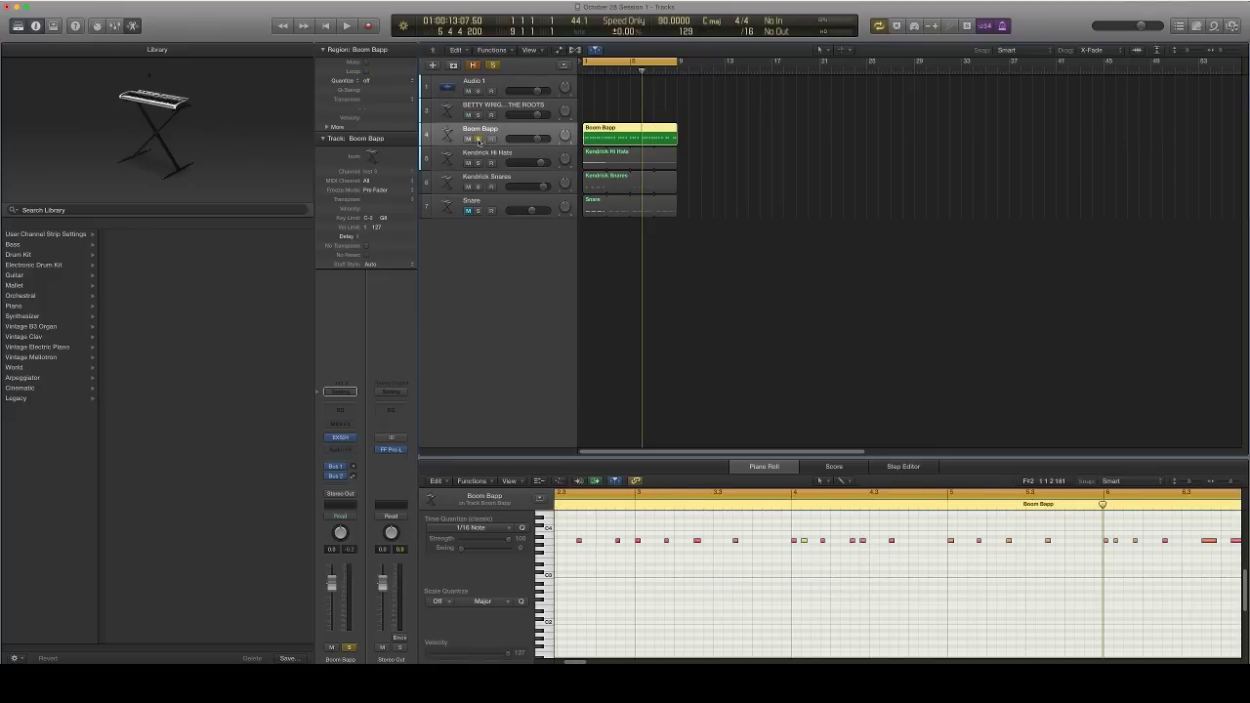
click(340, 450)
mouse_move(383, 571)
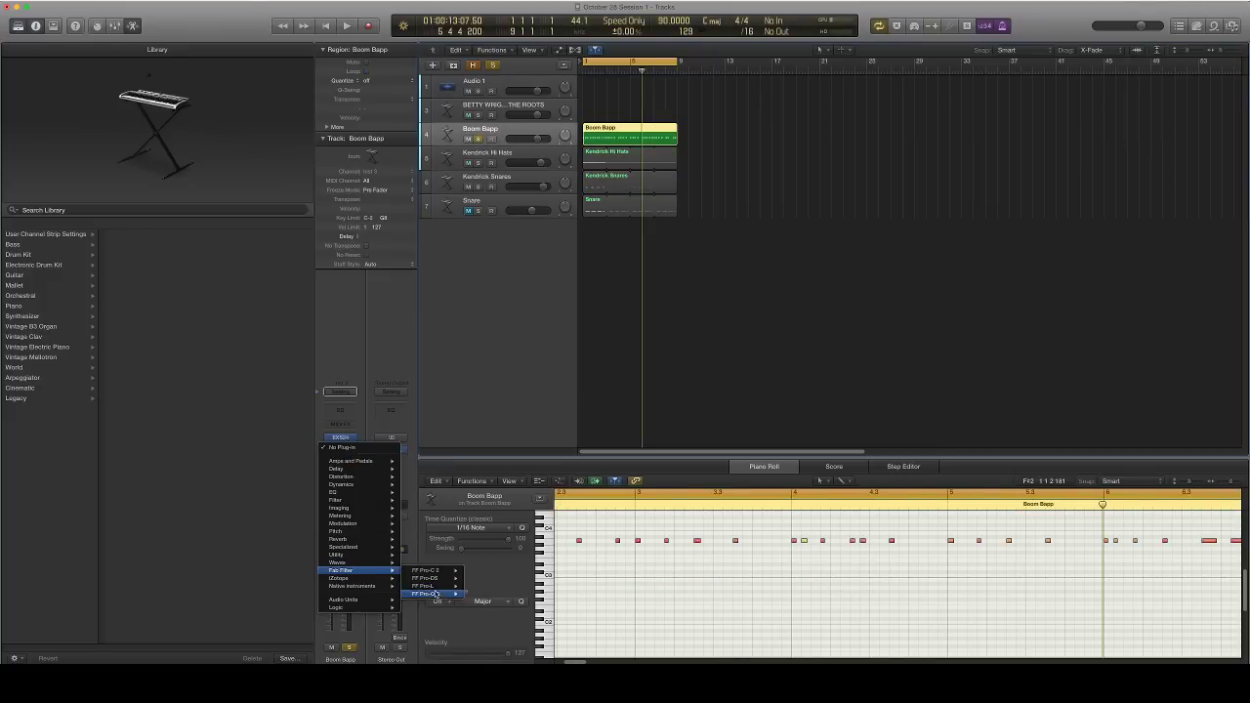
click(426, 593)
drag(229, 47, 987, 362)
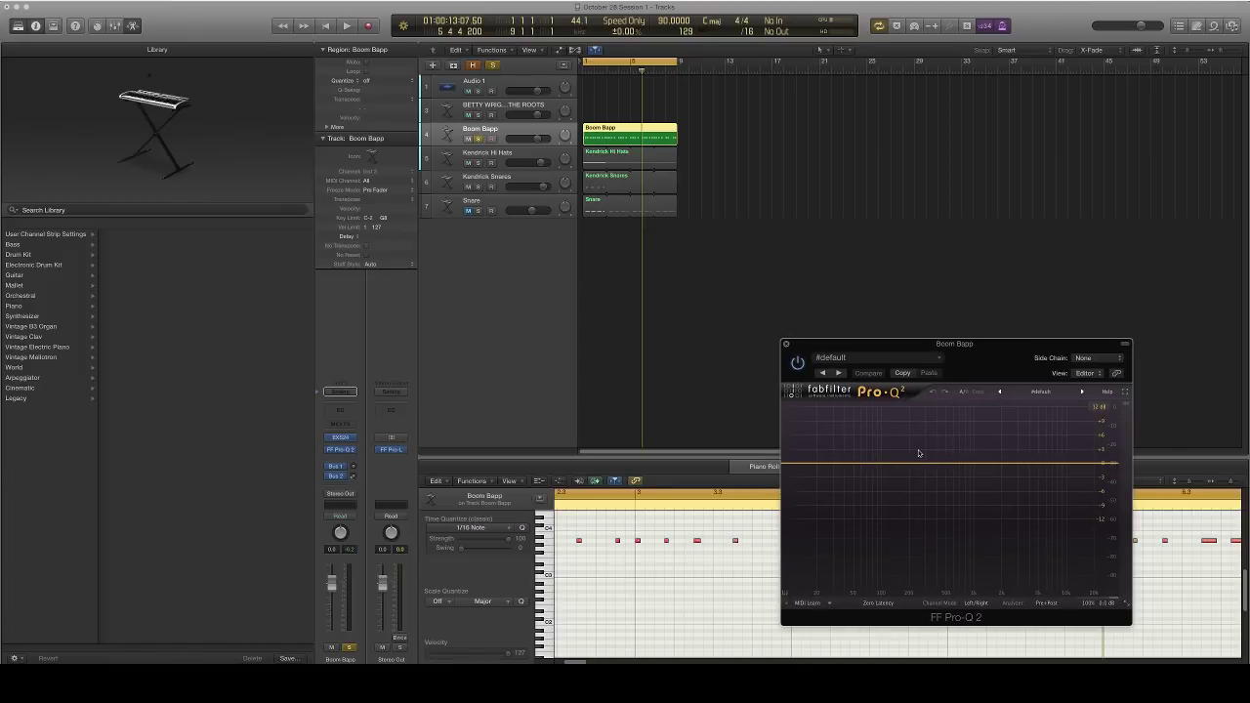
Step: Equalize Boom Bapp during playback with a narrow low-mid cut and a bass boost near 75 Hz, then unsolo the track
drag(897, 465, 926, 421)
key(space)
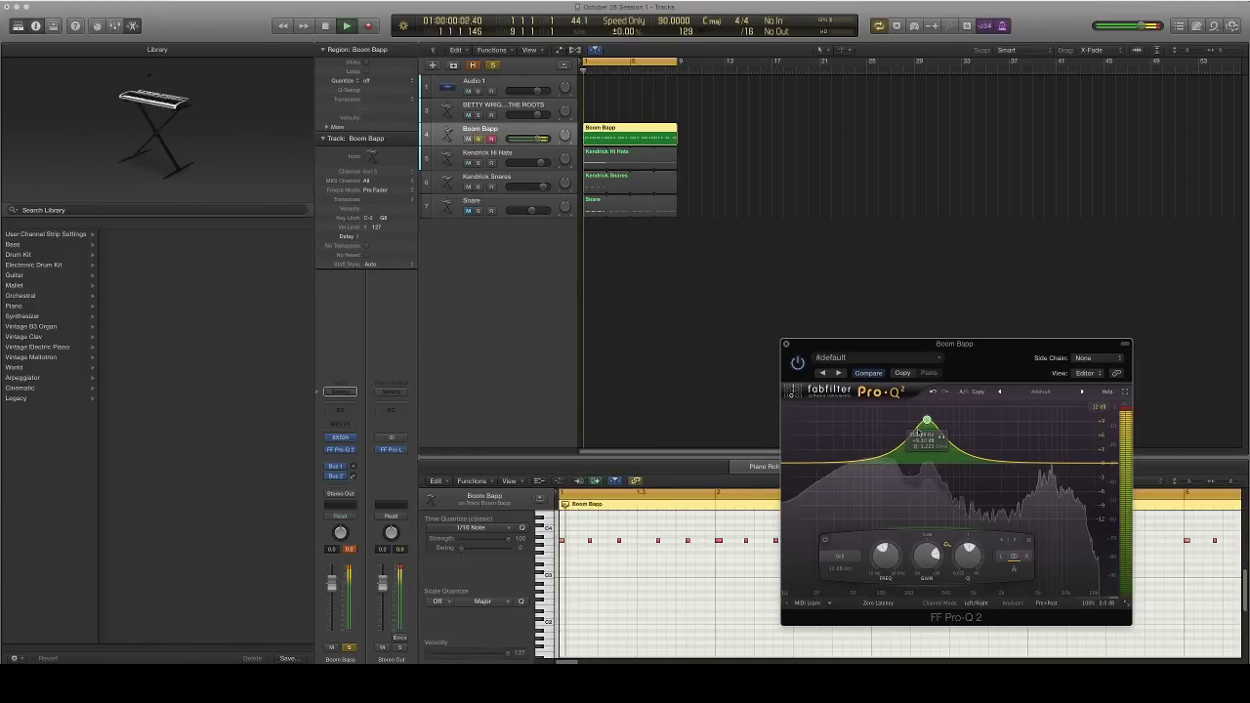
drag(968, 556, 968, 545)
drag(941, 437, 934, 436)
drag(919, 559, 916, 611)
drag(870, 463, 870, 438)
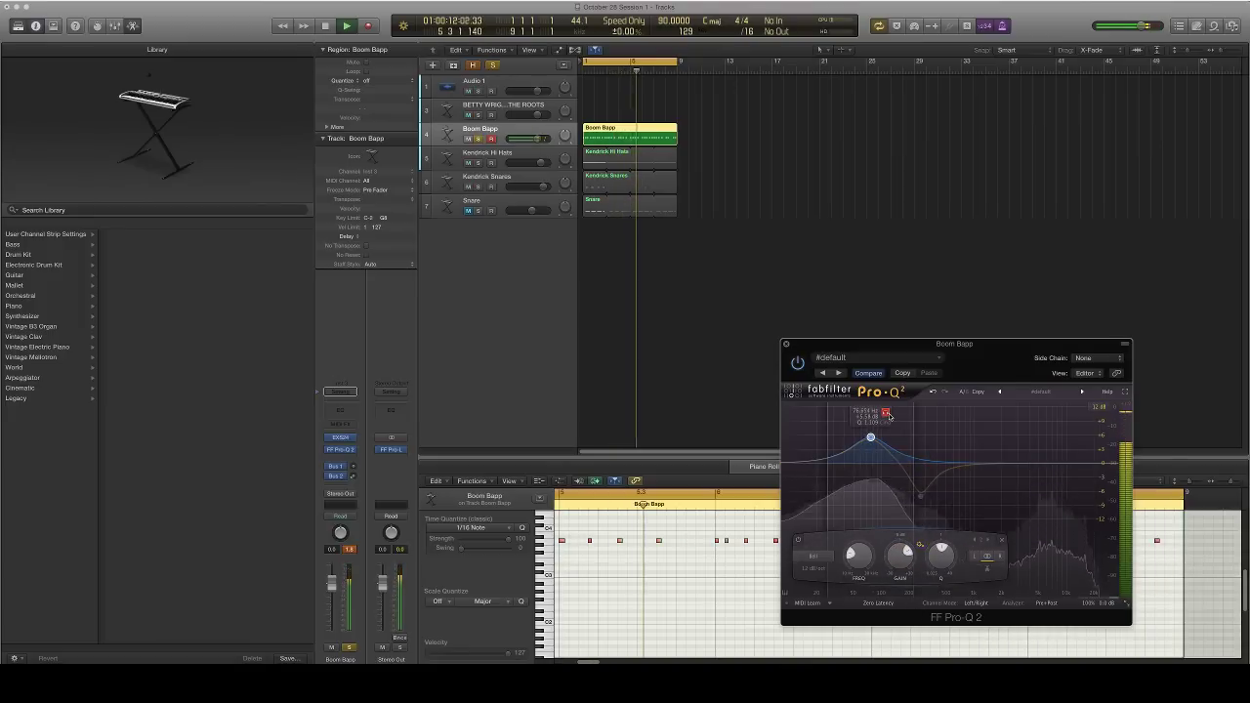
drag(901, 552, 942, 551)
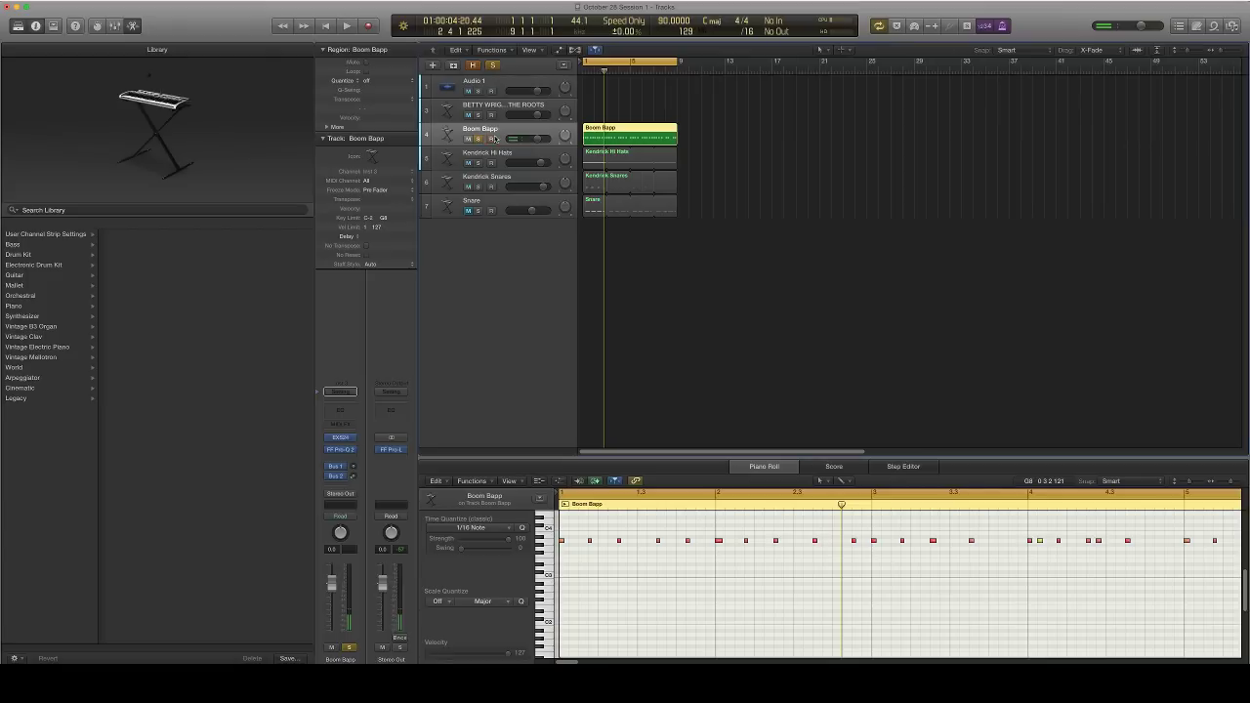
click(479, 140)
Step: Raise the gain of FF Pro-L on the Stereo Out to about +3.2 dB and unmute the Snare track
click(391, 450)
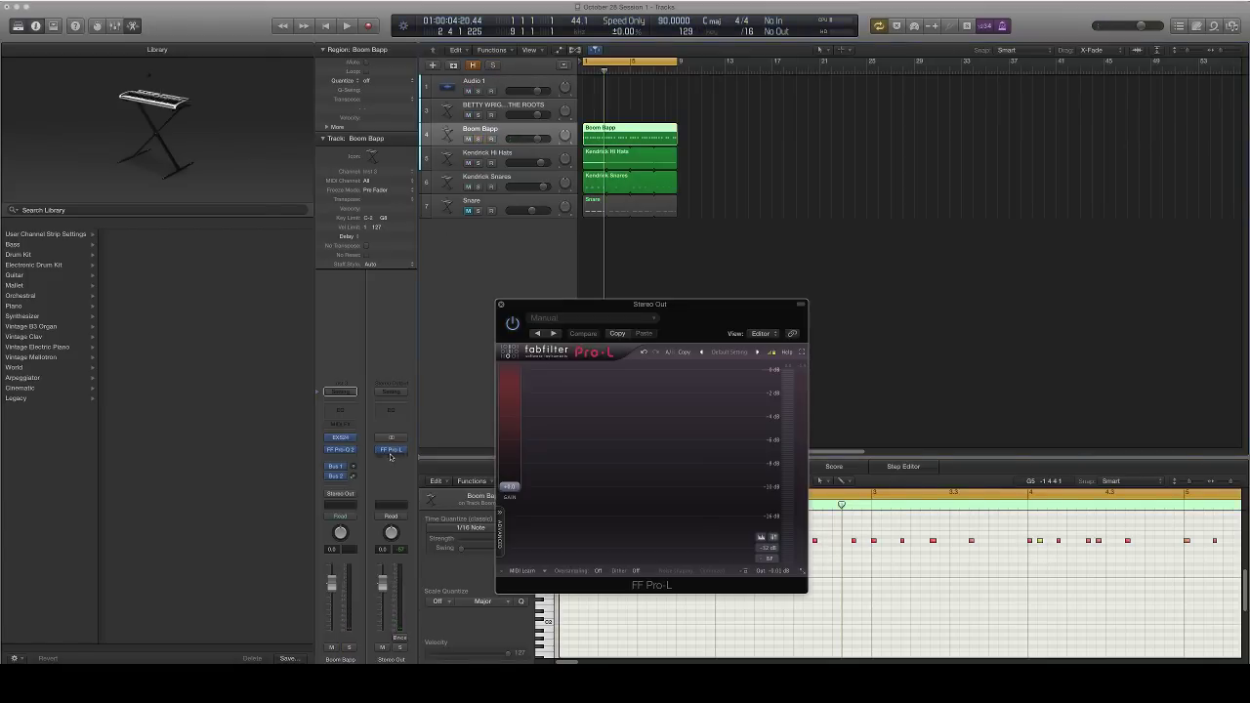
drag(512, 480, 511, 474)
key(space)
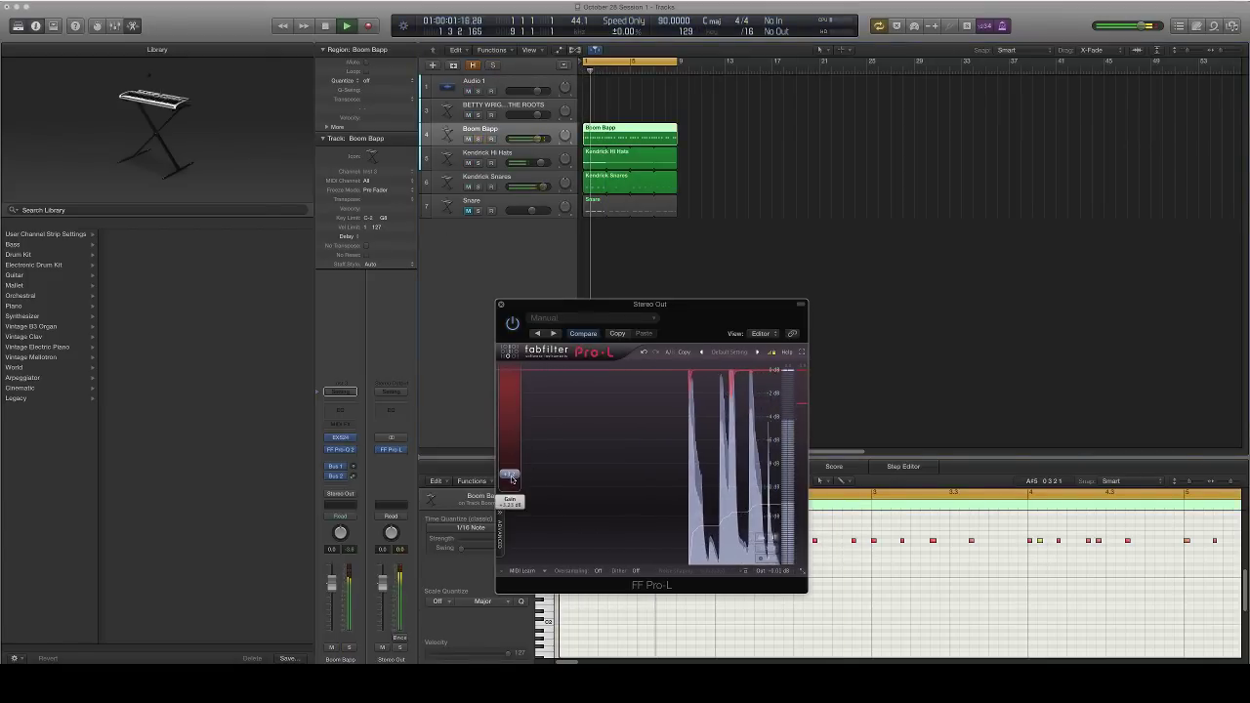
click(501, 304)
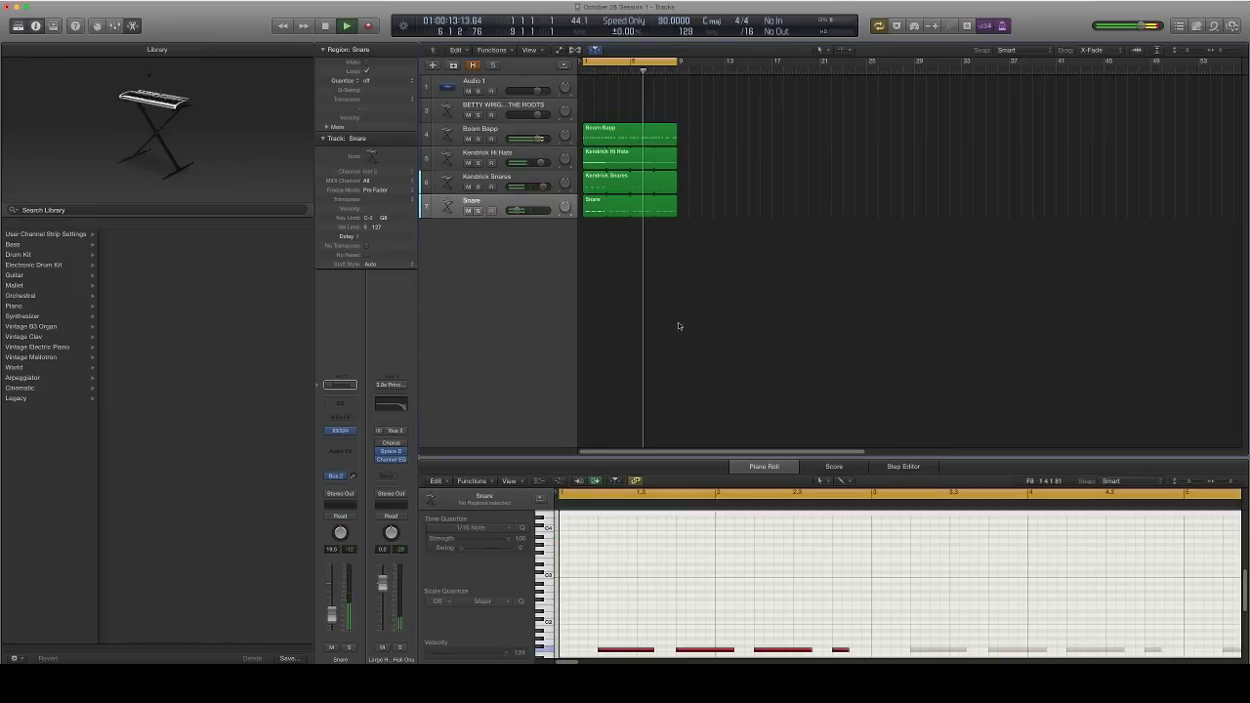
click(678, 323)
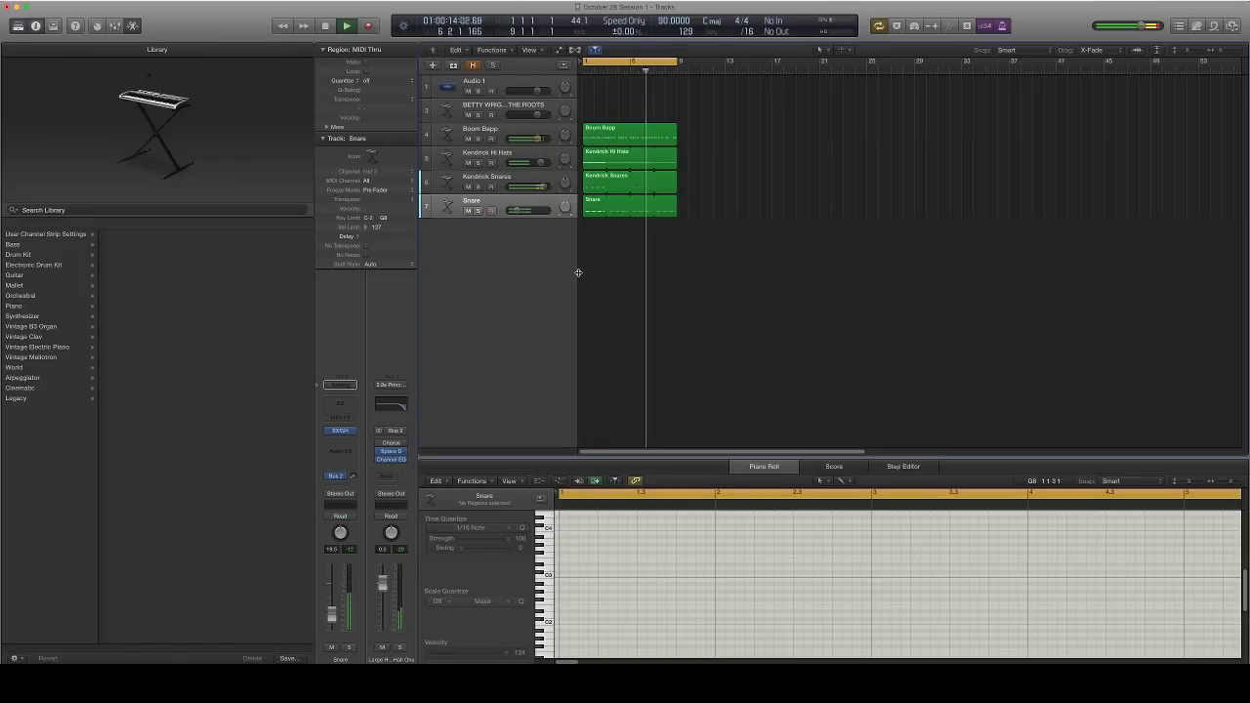
click(503, 104)
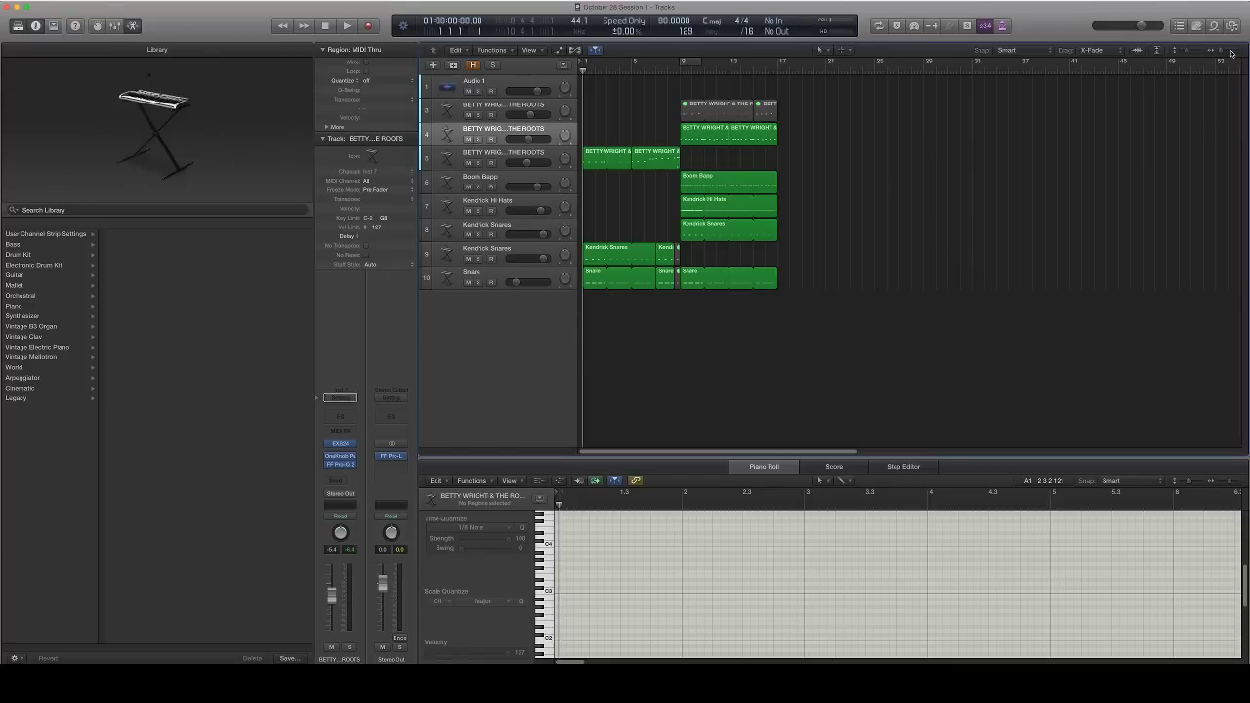
Step: Examine the notes of the two BETTY WRIGHT & THE ROOTS intro regions between bars 1 and 9
drag(1221, 51, 1224, 51)
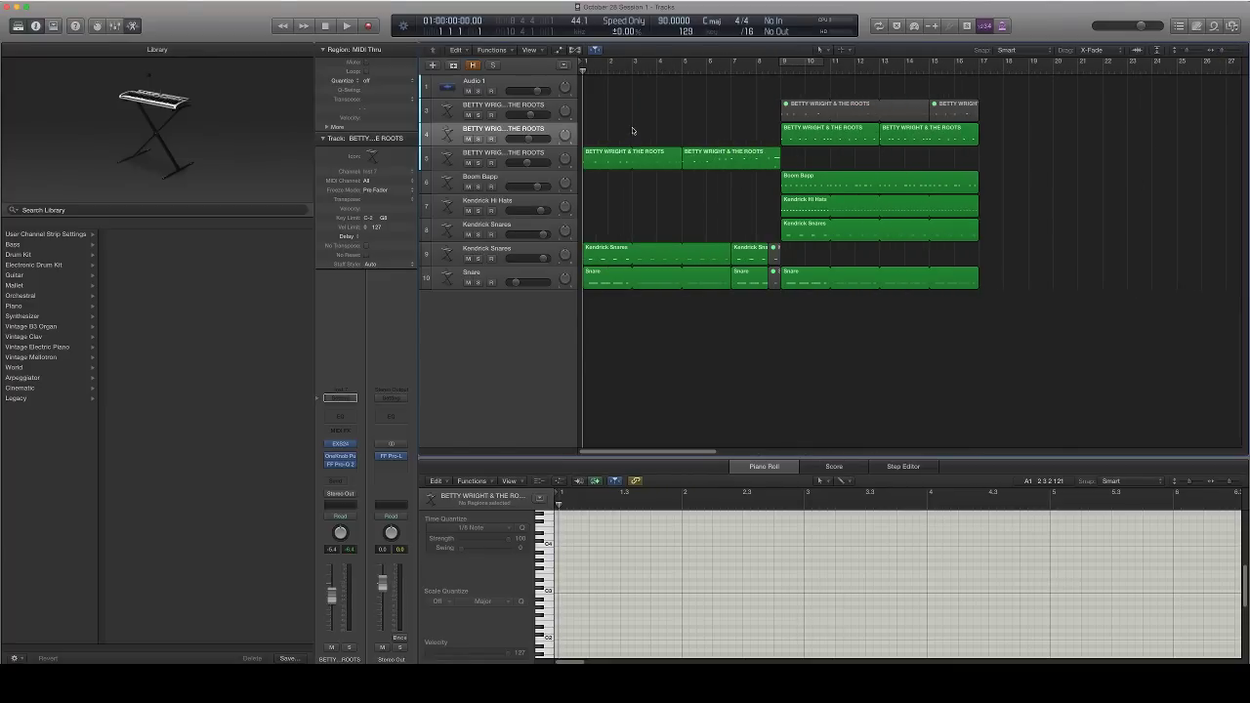
drag(632, 130, 720, 186)
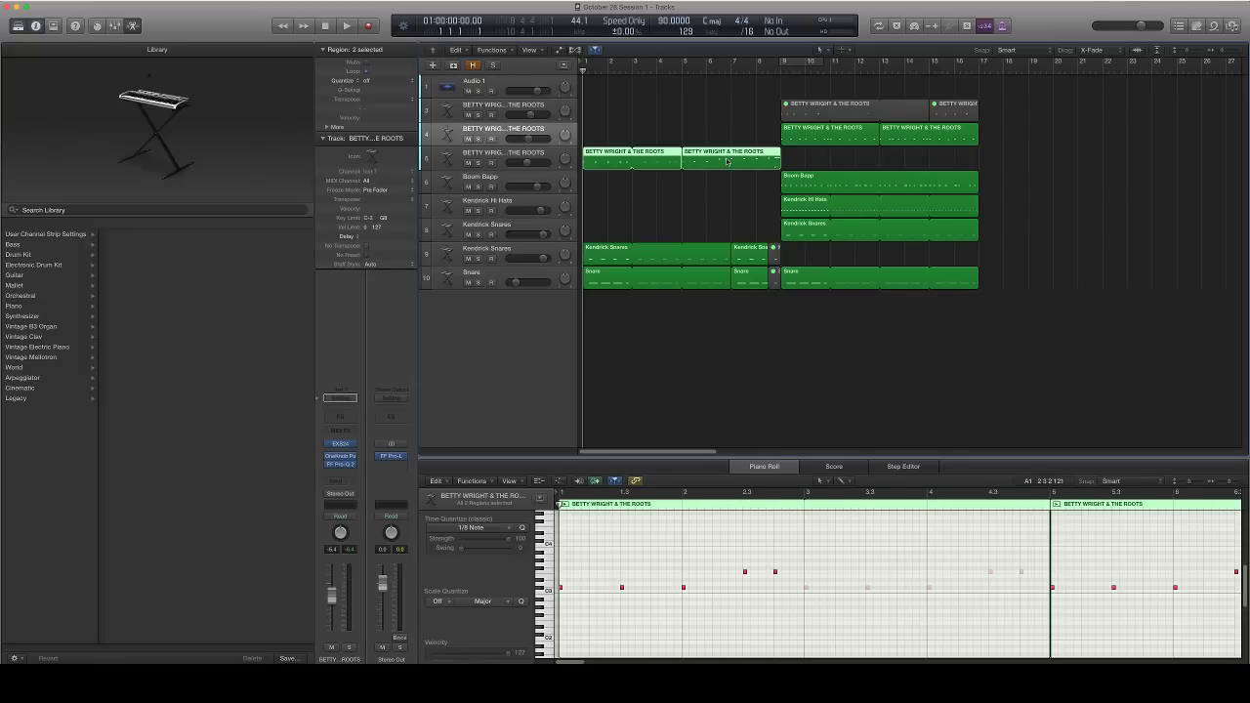
click(692, 202)
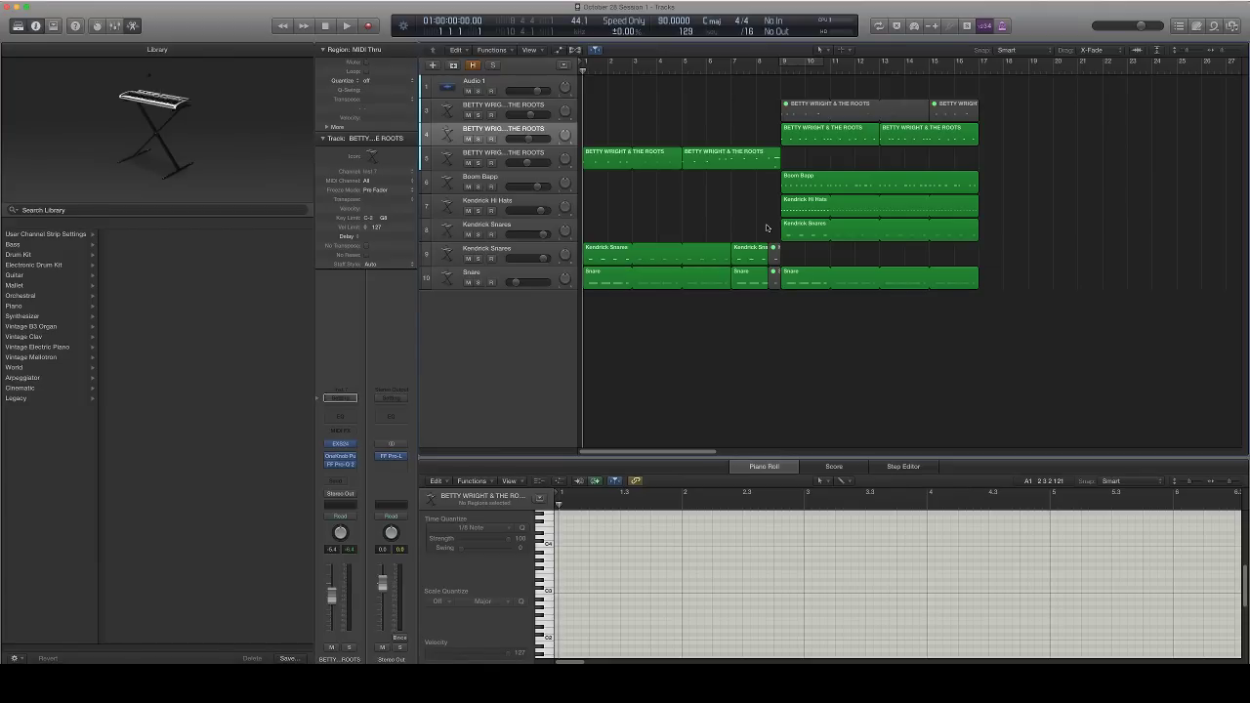
click(607, 156)
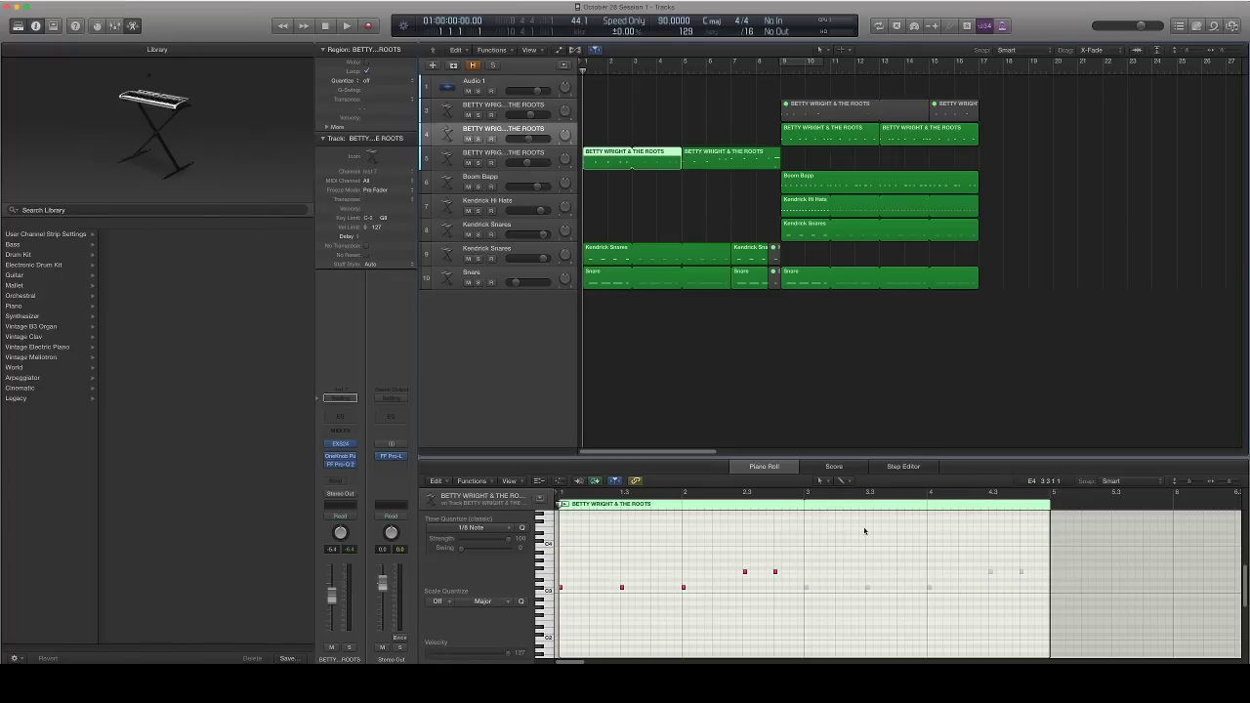
click(731, 159)
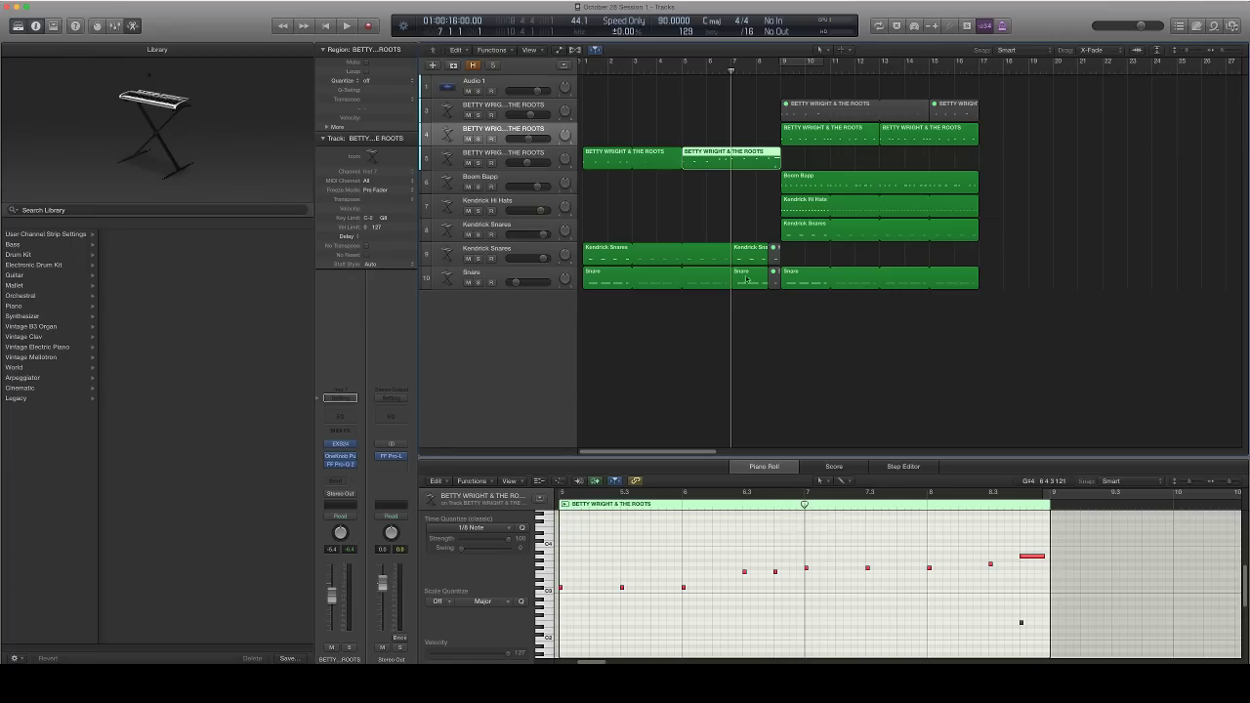
click(726, 222)
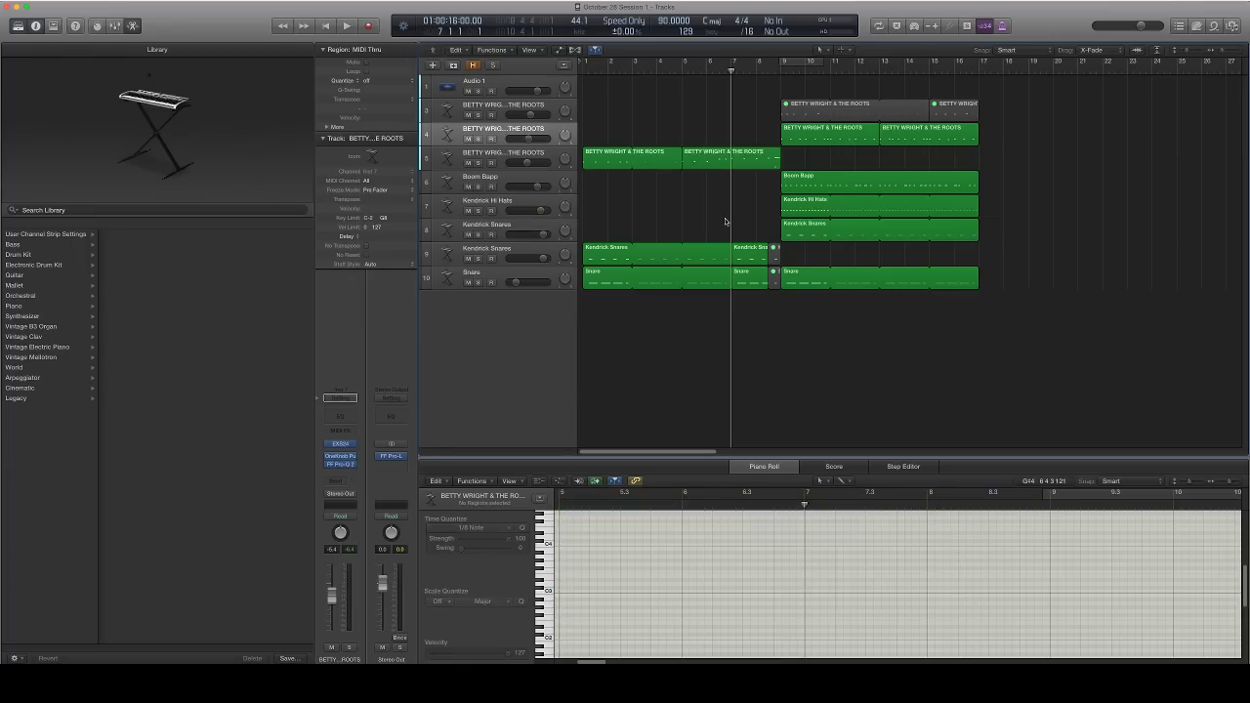
Step: Return the playhead to the start and open the FF Pro-Q 2 of the intro's Kendrick Snares track to inspect its filtering
key(Return)
click(503, 252)
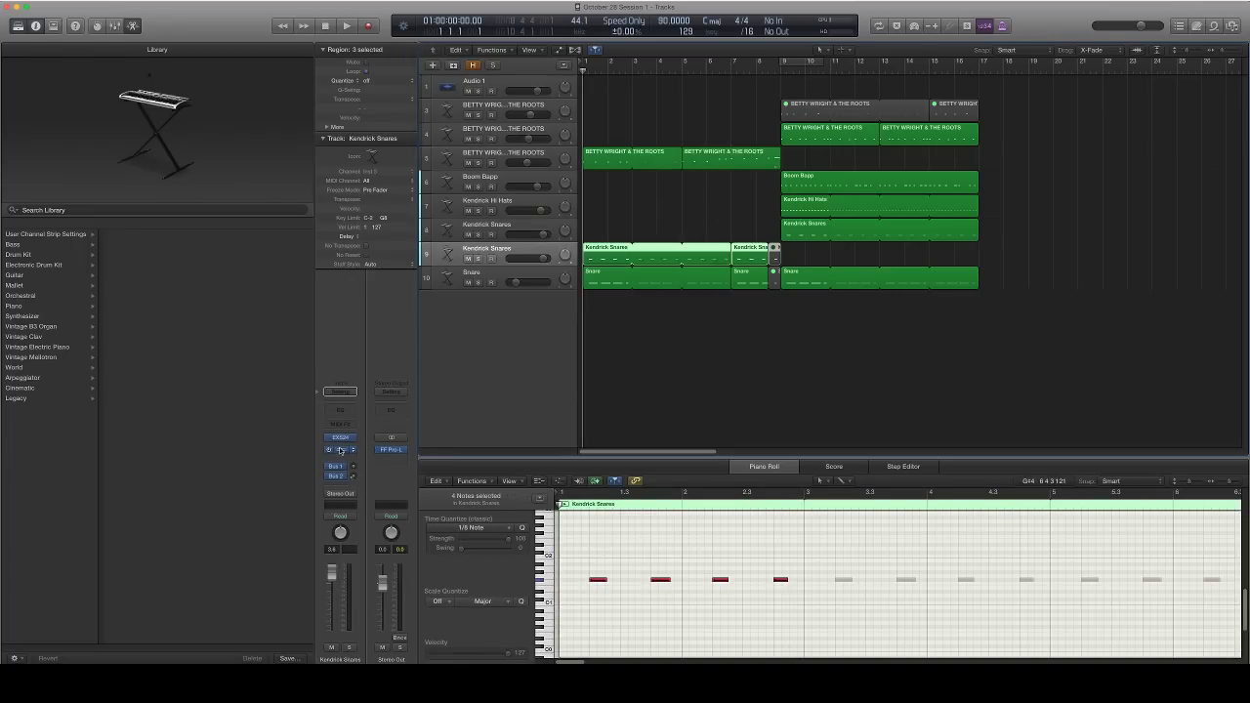
click(340, 450)
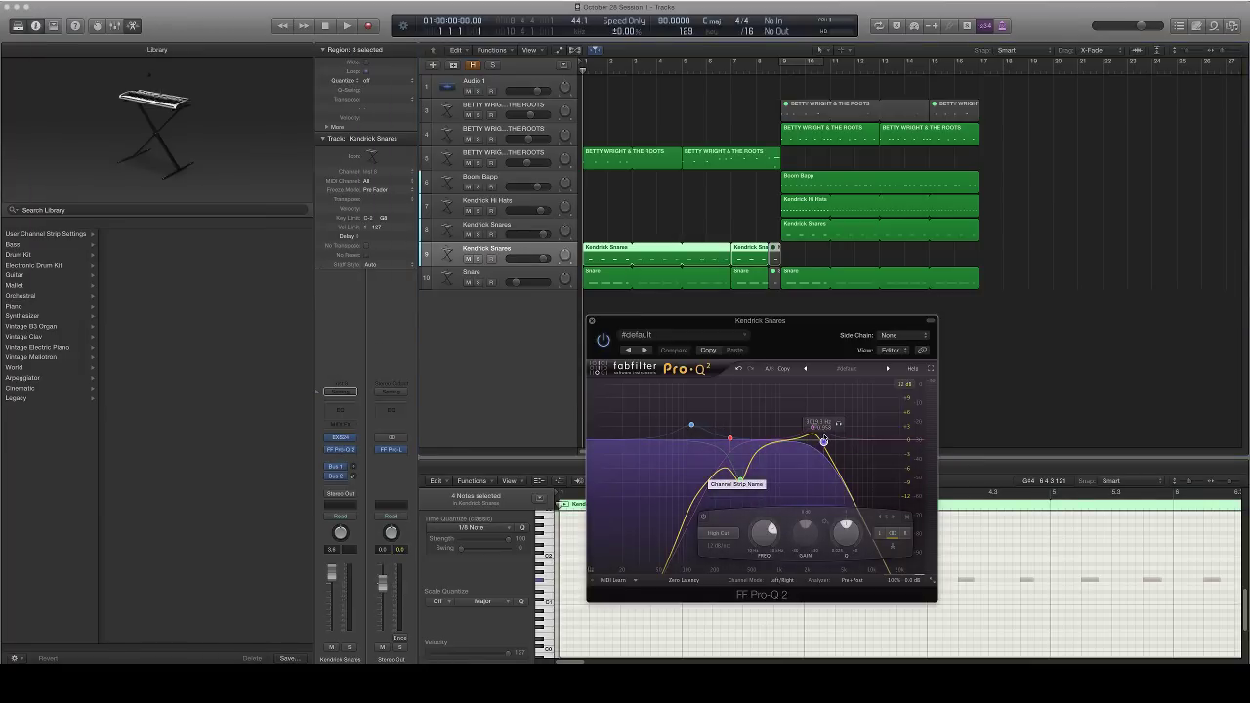
Step: Close the Kendrick Snares EQ and inspect iZotope Vinyl on the intro BETTY WRIGHT & THE ROOTS track, trying its mono/stereo switch
click(602, 339)
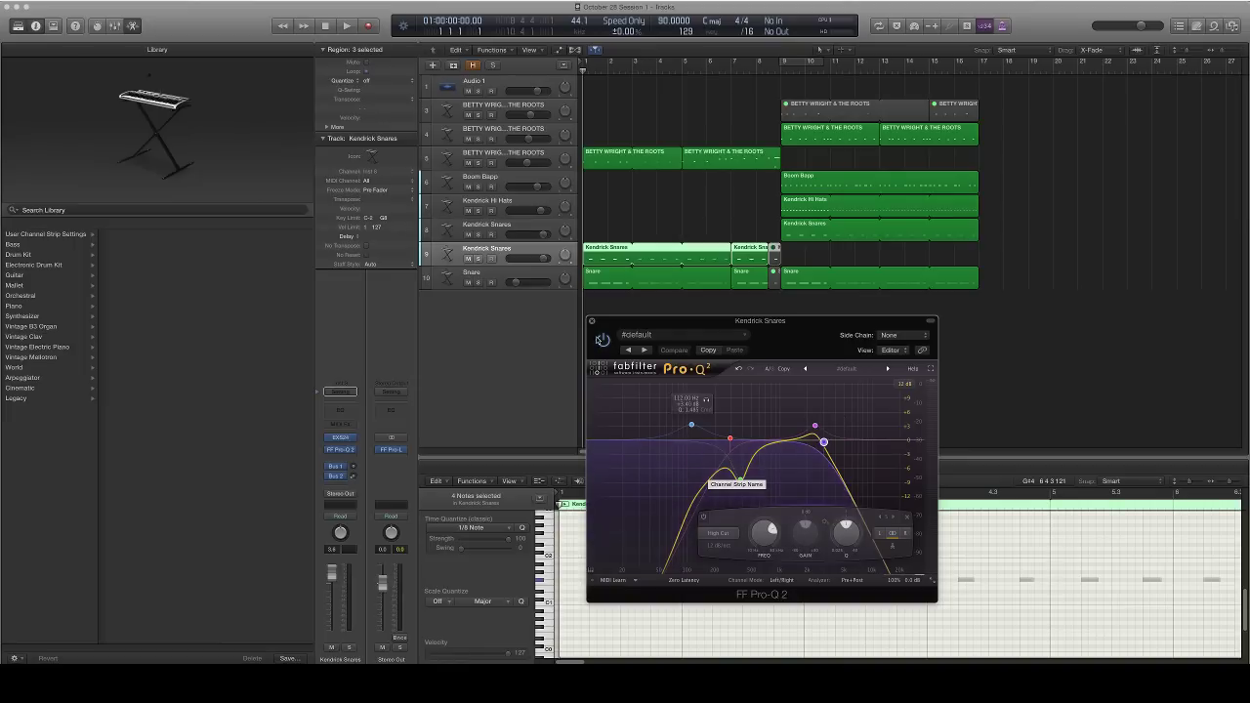
click(591, 322)
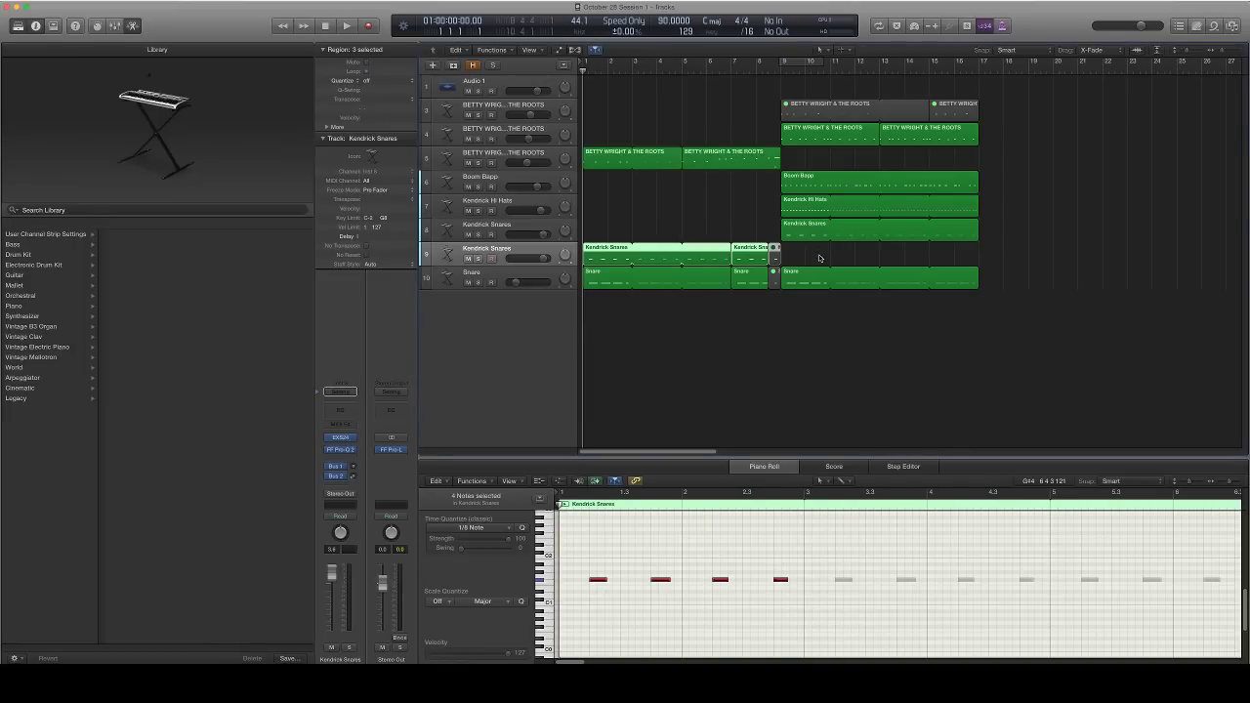
click(511, 159)
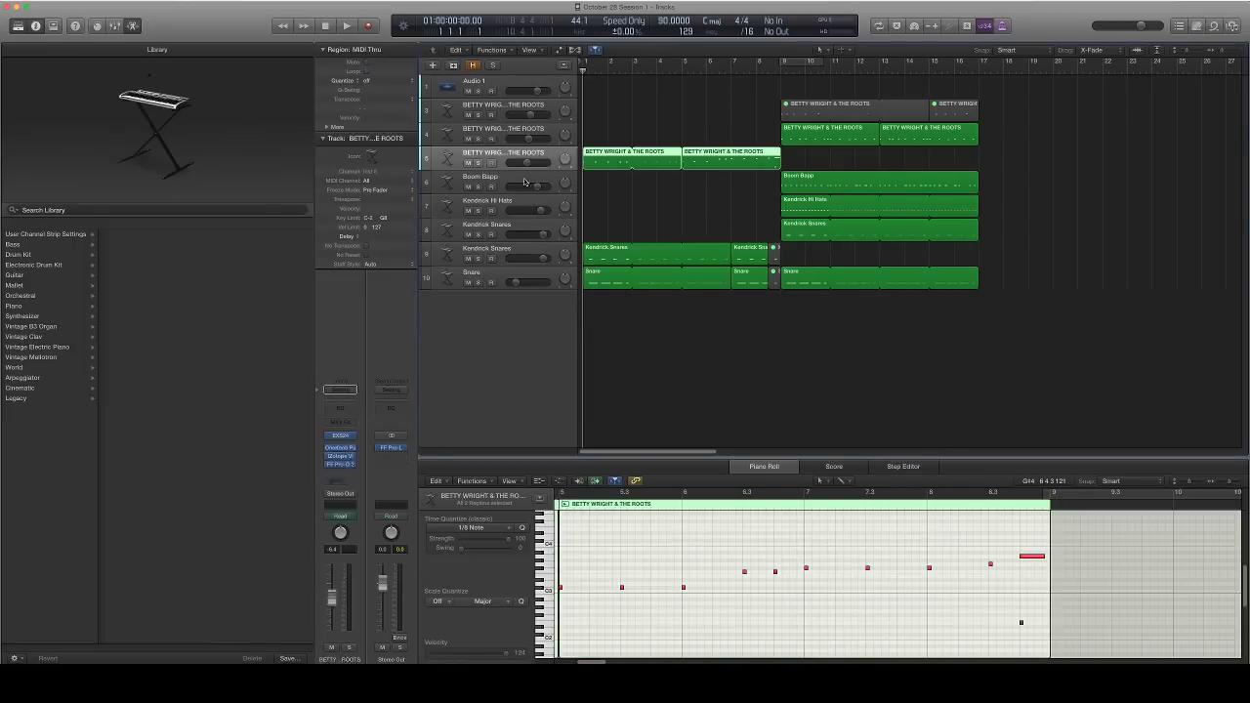
click(340, 455)
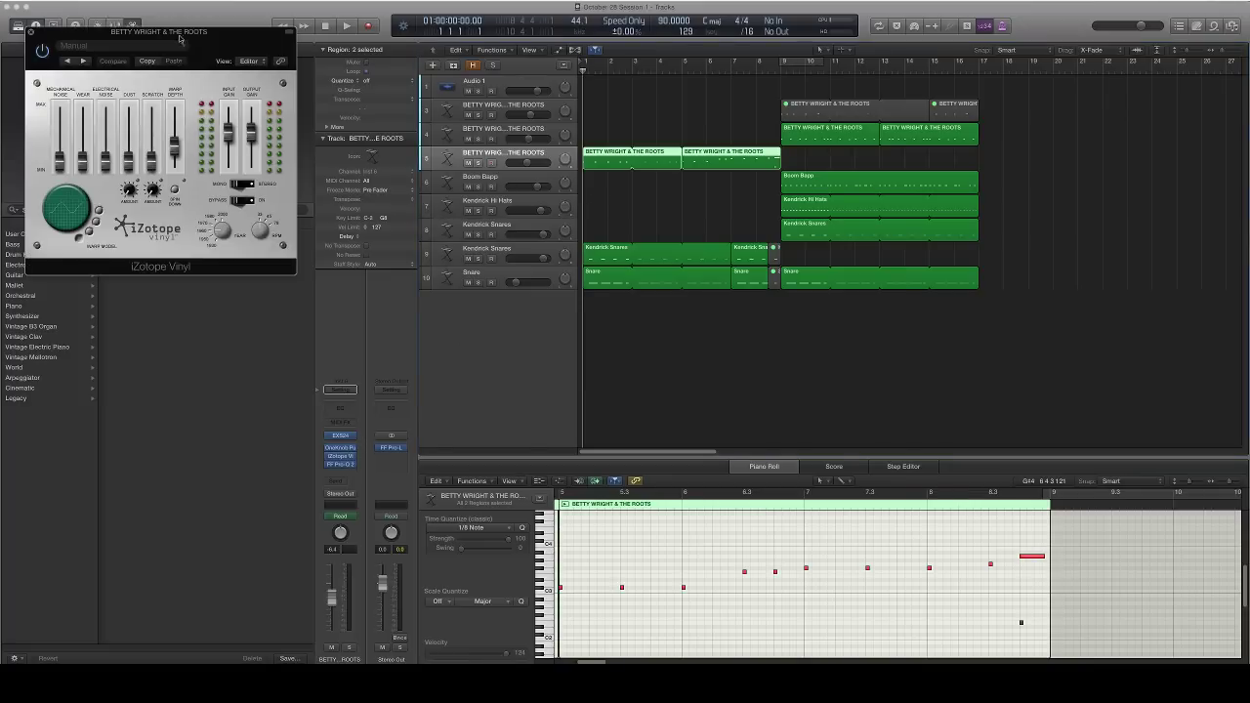
drag(179, 39, 831, 347)
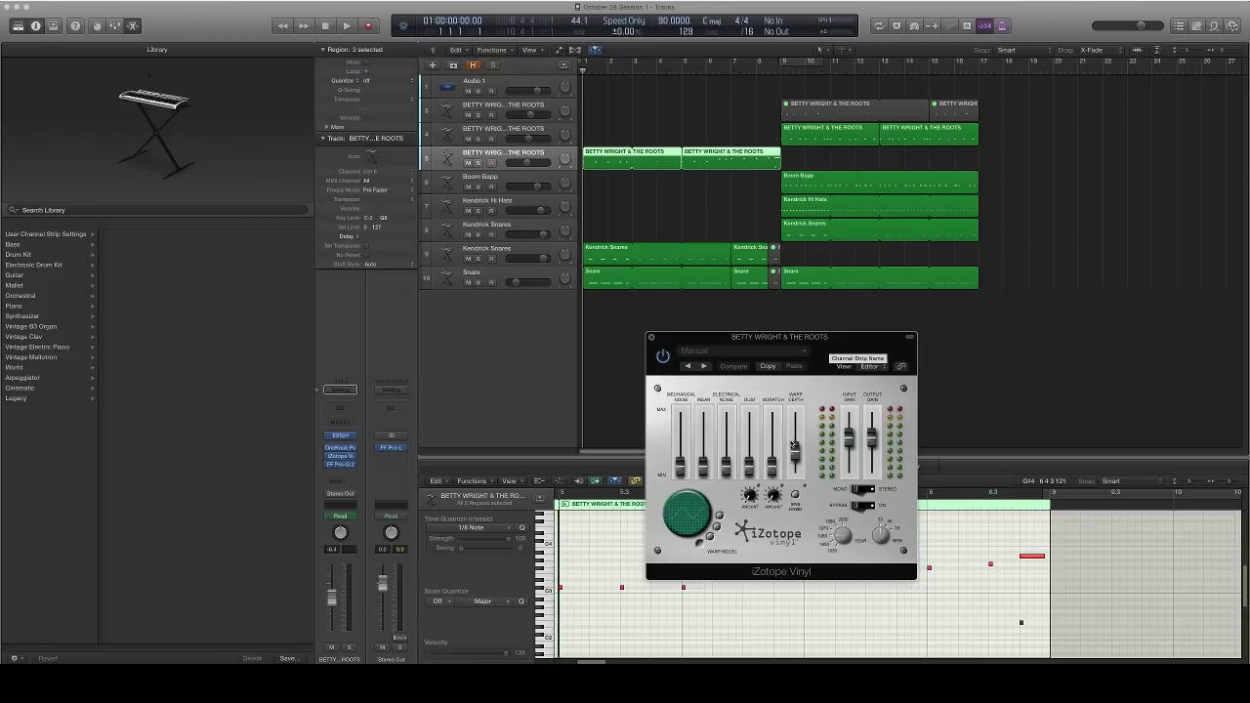
click(858, 490)
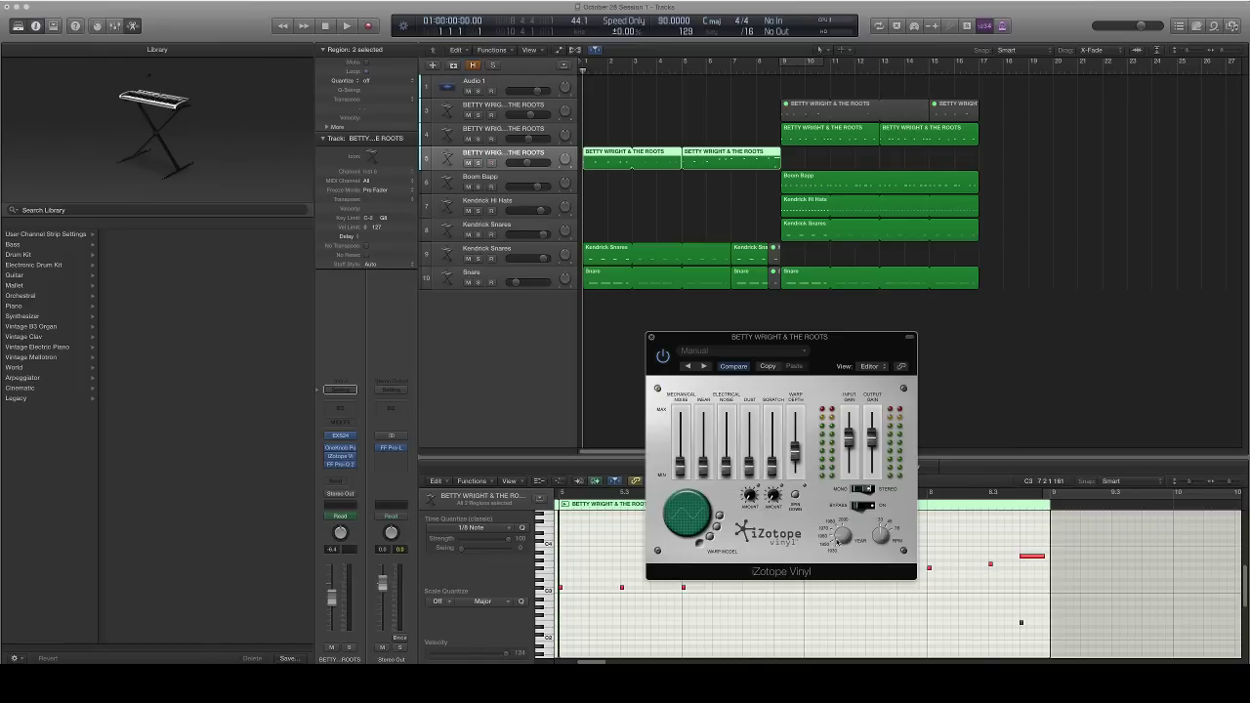
click(651, 336)
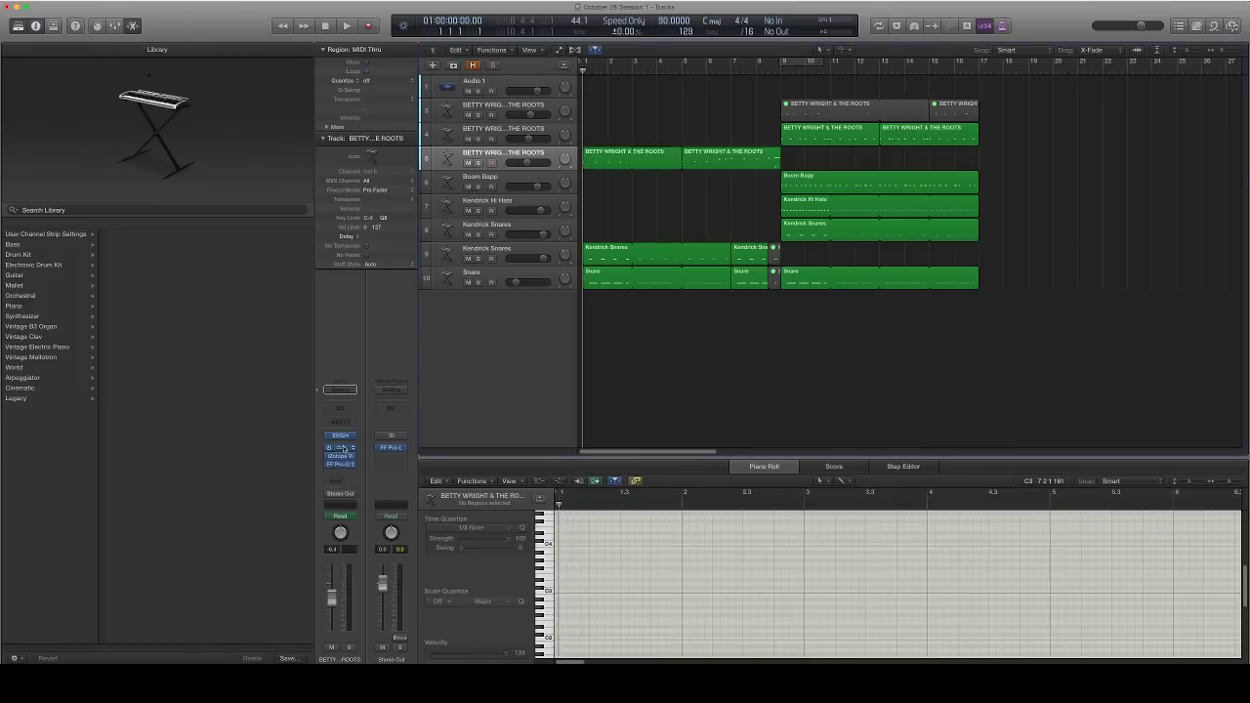
Step: Inspect the OneKnob Pumper on the intro's BETTY WRIGHT & THE ROOTS track and close it again
click(340, 447)
drag(149, 36, 885, 417)
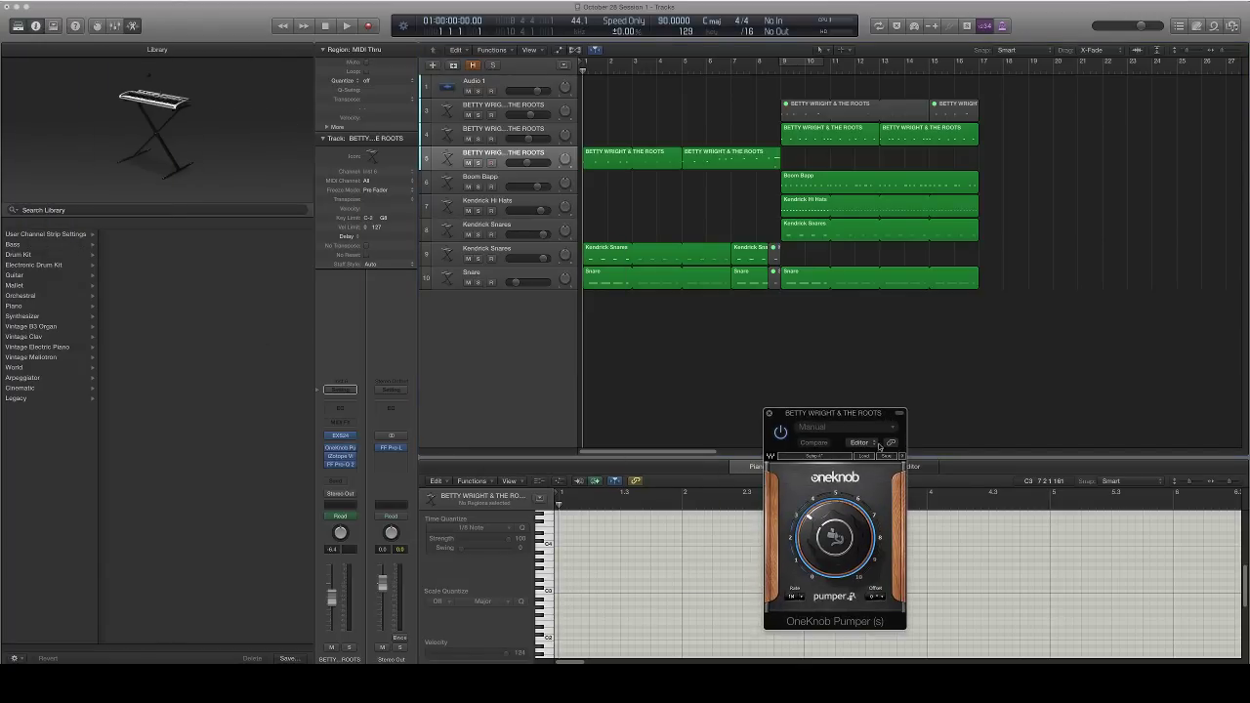
click(769, 414)
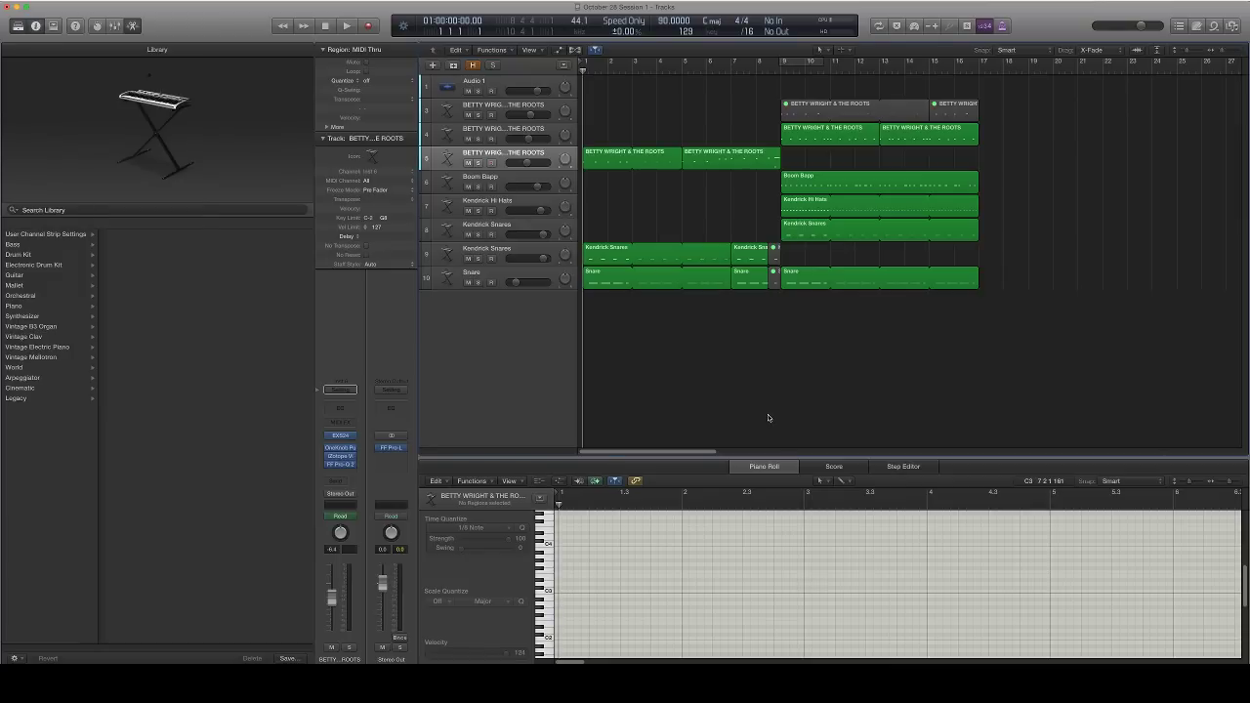
click(342, 448)
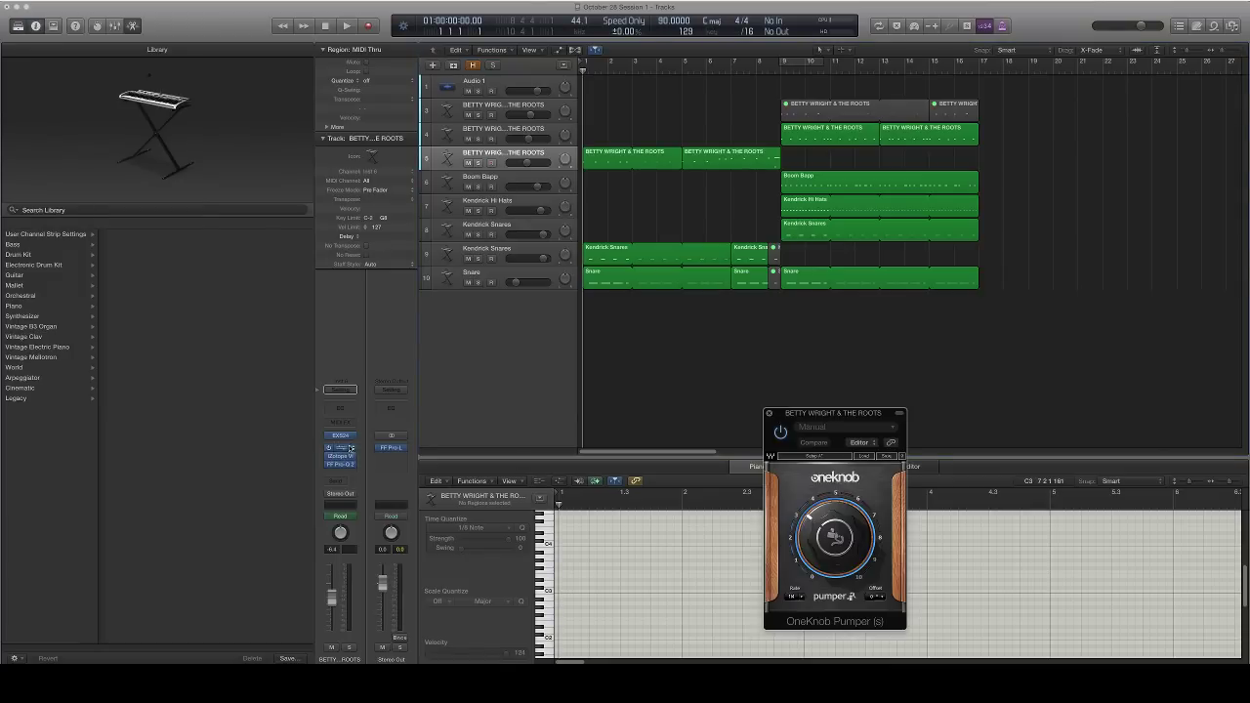
click(770, 413)
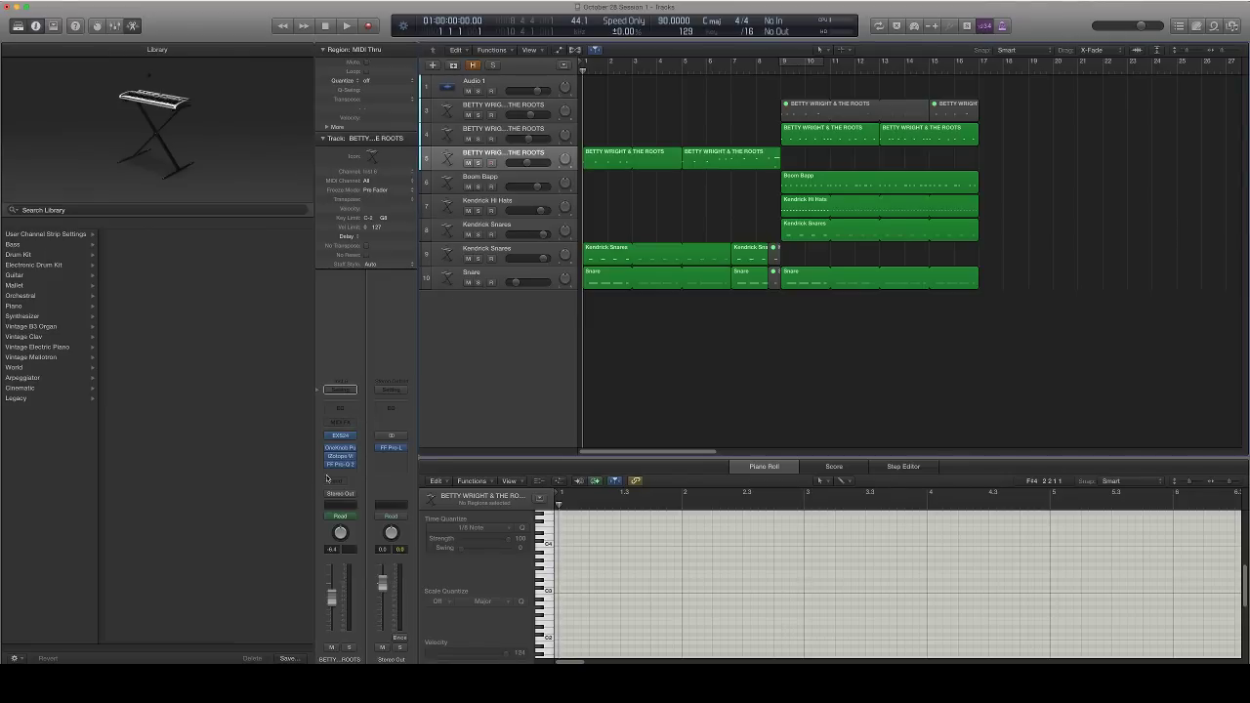
Step: Select the main section's active BETTY WRIGHT & THE ROOTS track and play the arrangement from the start through bar 17
click(515, 141)
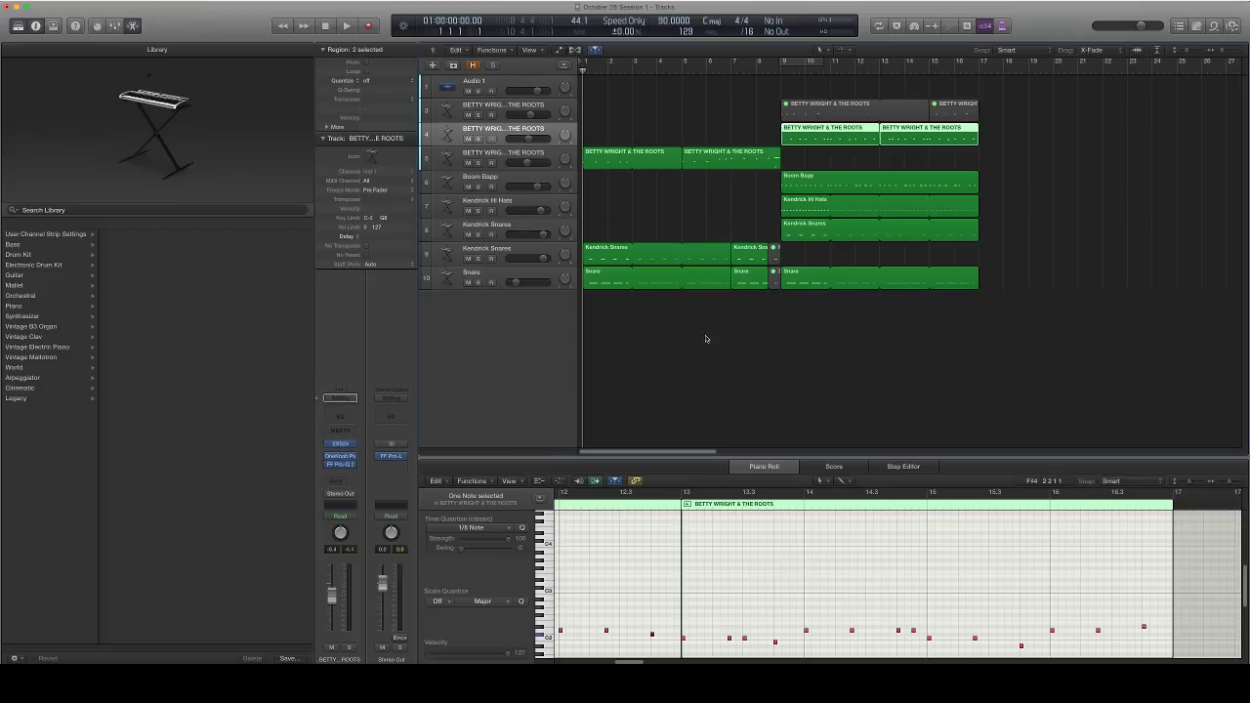
click(717, 357)
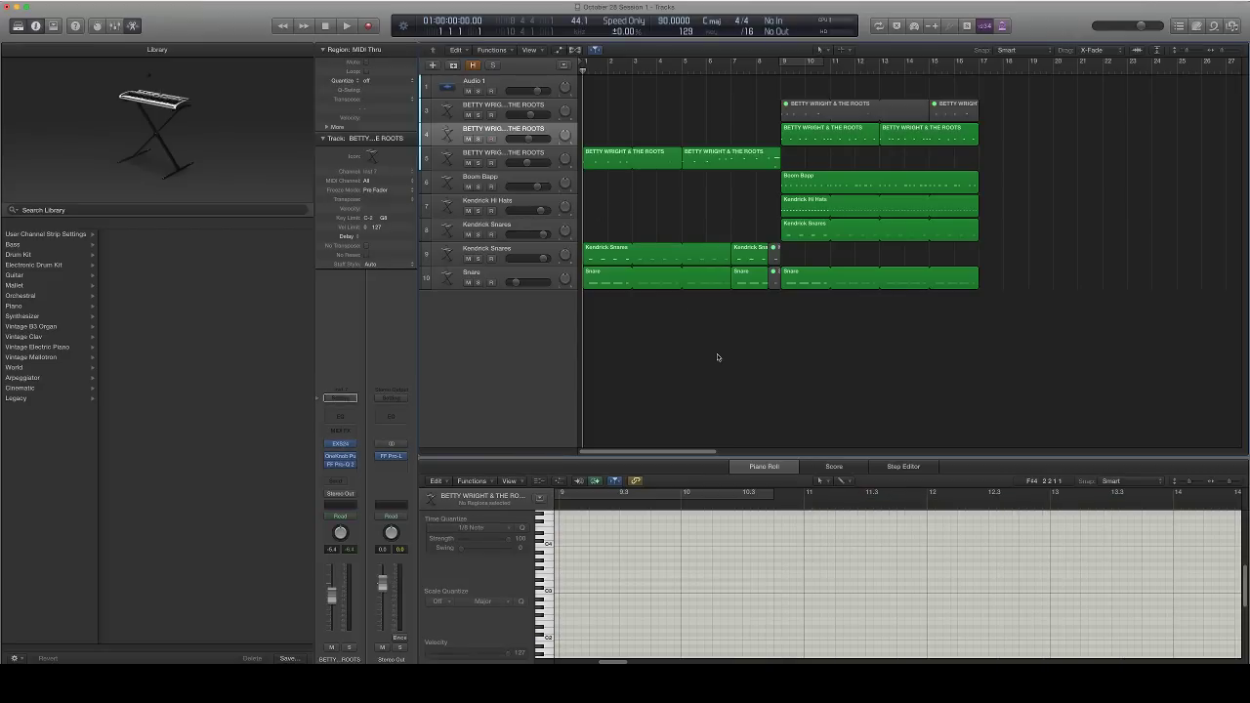
drag(786, 62, 834, 90)
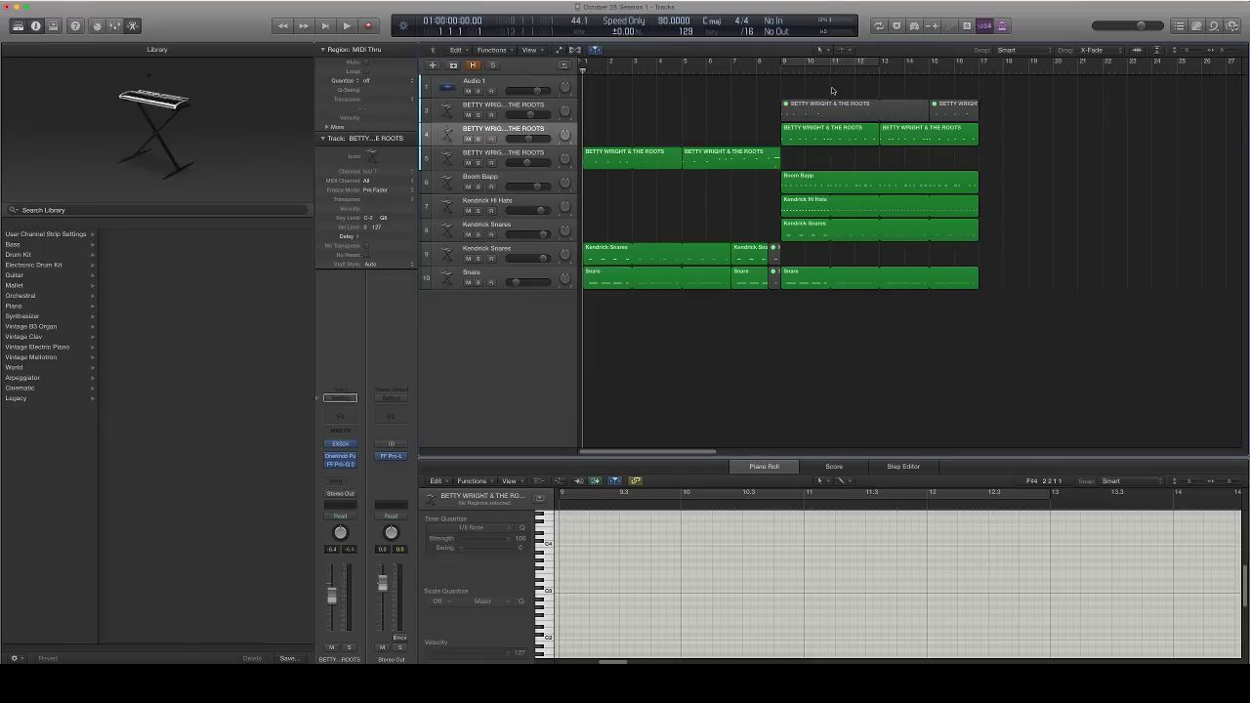
key(space)
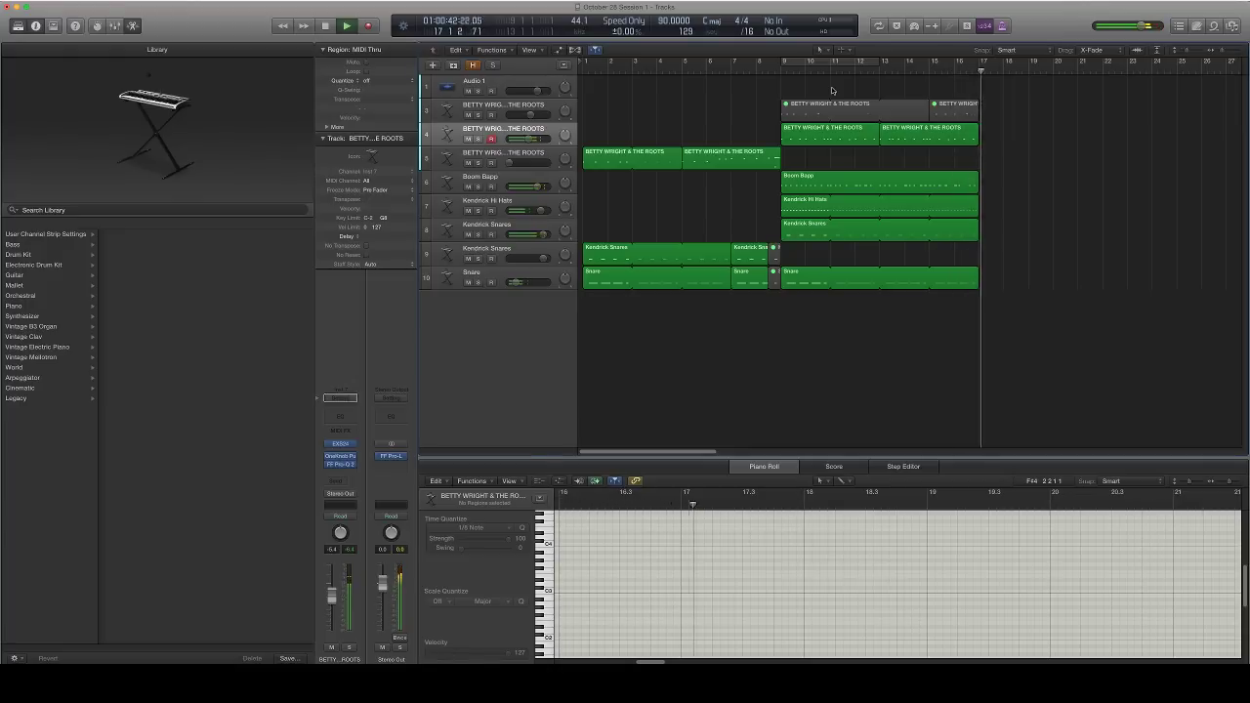
Step: Stop playback and set a cycle over bars 9 to 13 for reviewing the Boom Bapp region's notes
click(879, 181)
key(space)
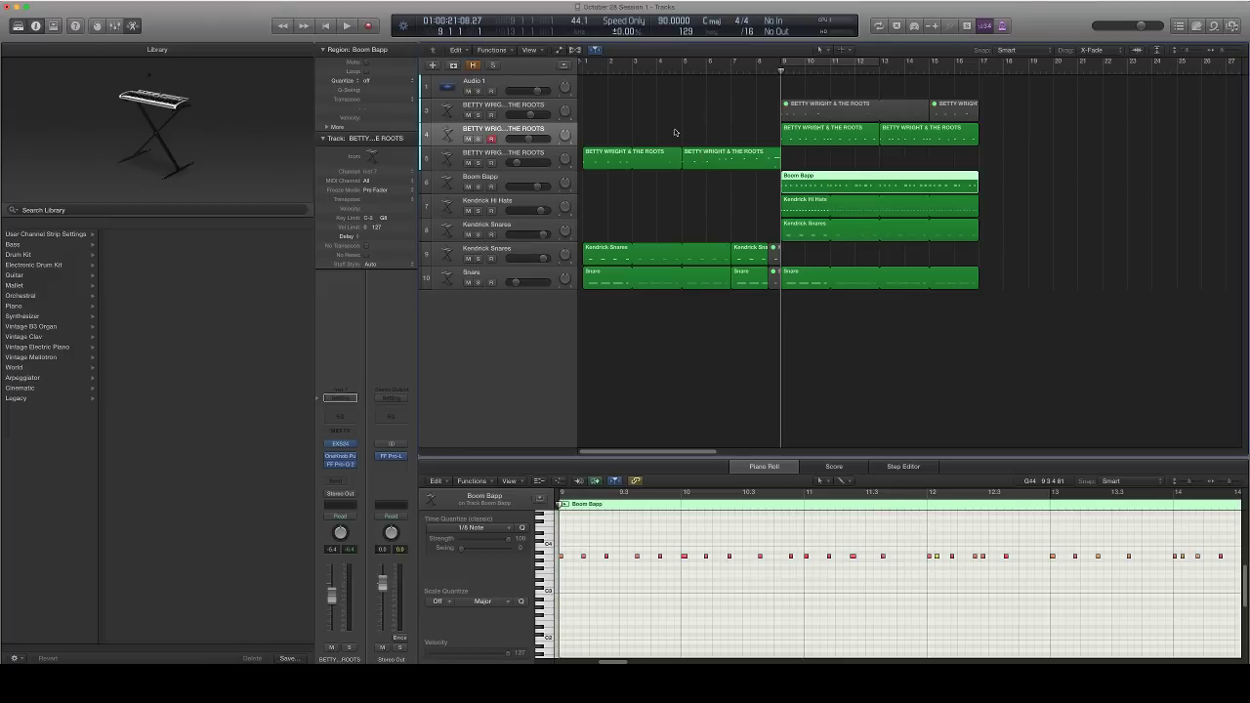
click(800, 61)
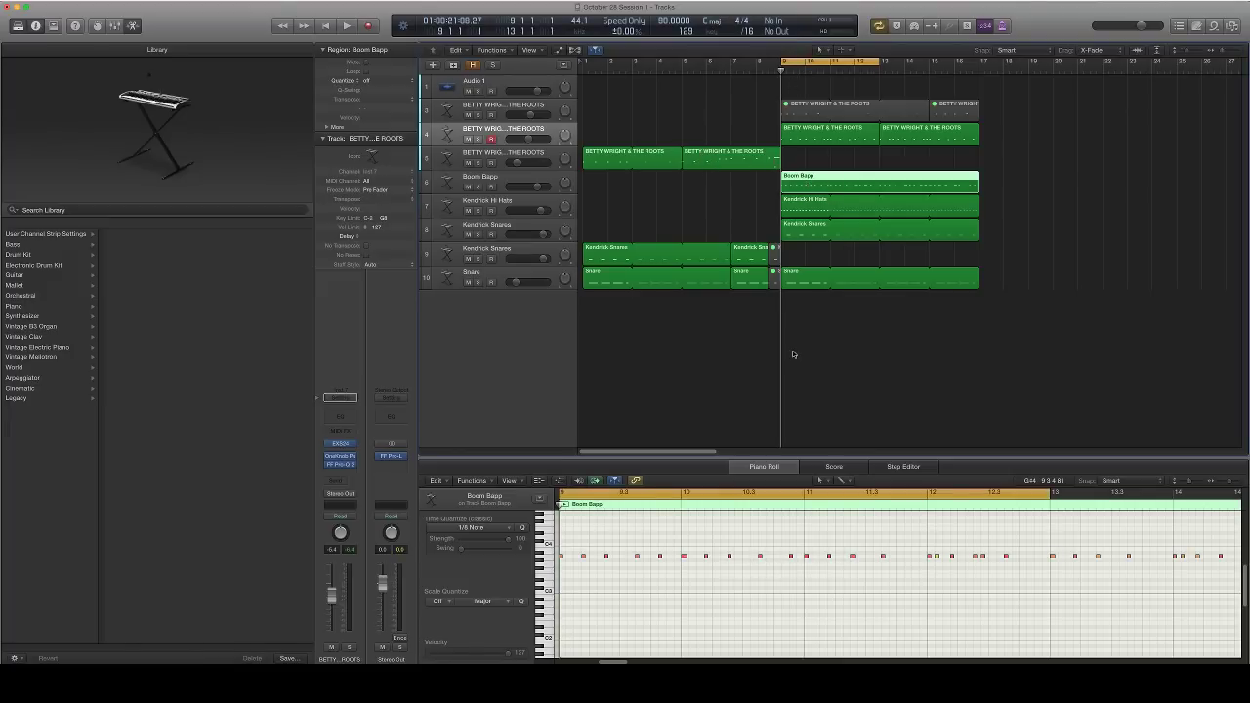
click(793, 354)
click(817, 179)
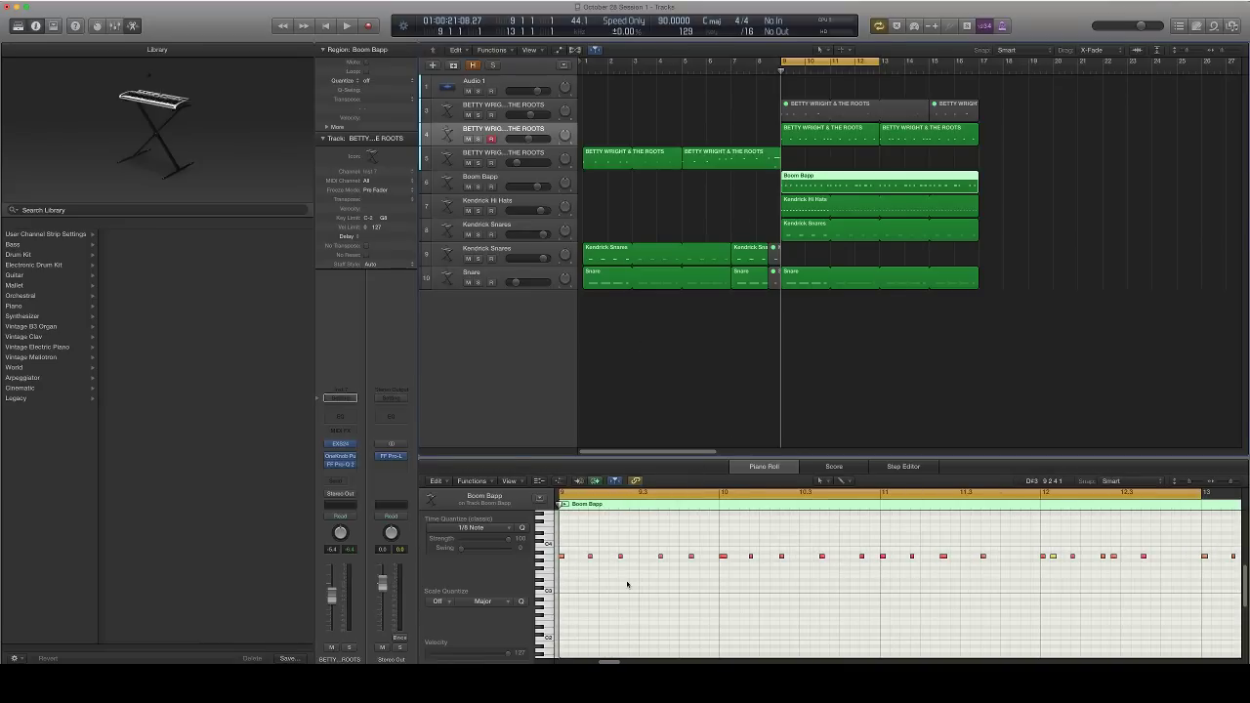
Step: Audition the Boom Bapp notes around bar 11 and play on past the region's end at bar 17
click(997, 578)
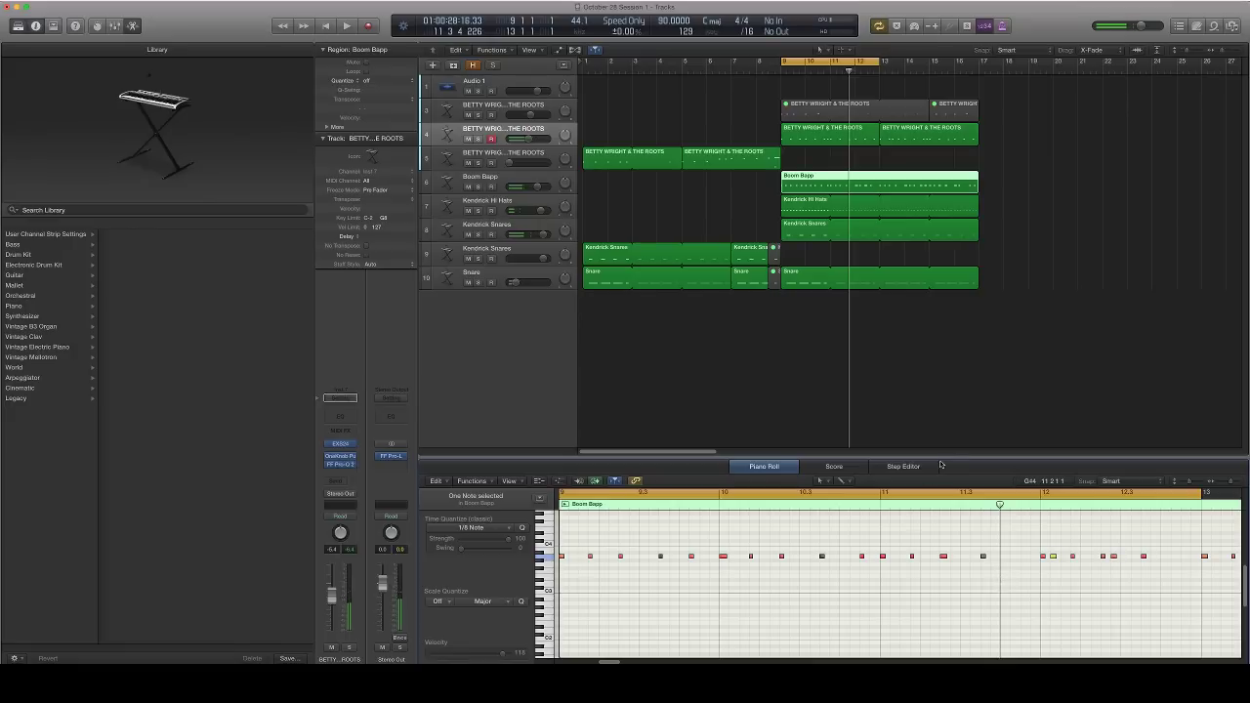
click(955, 506)
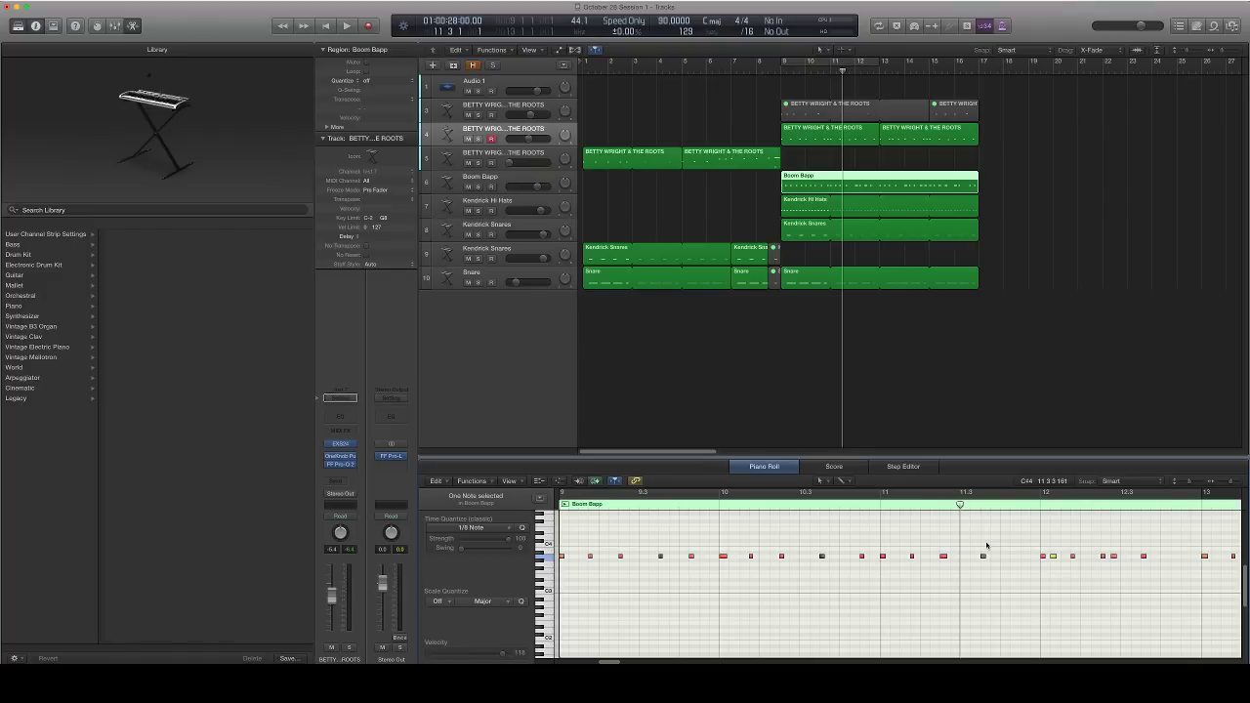
click(939, 506)
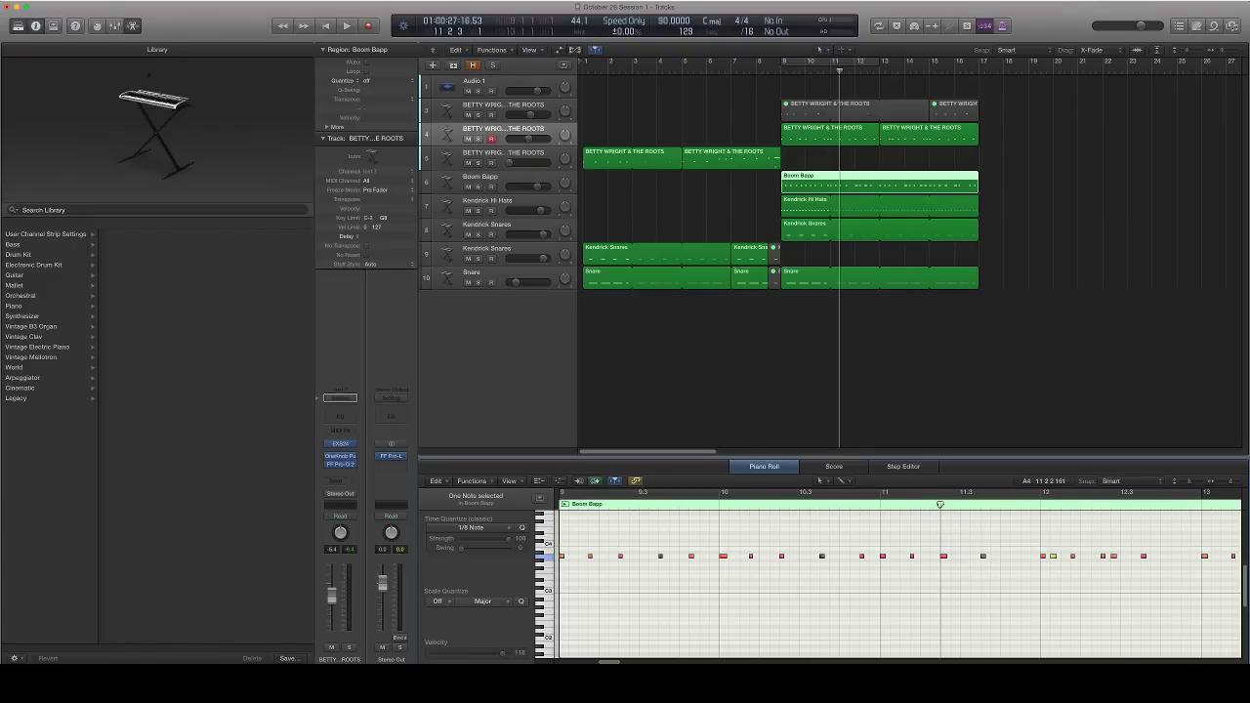
key(space)
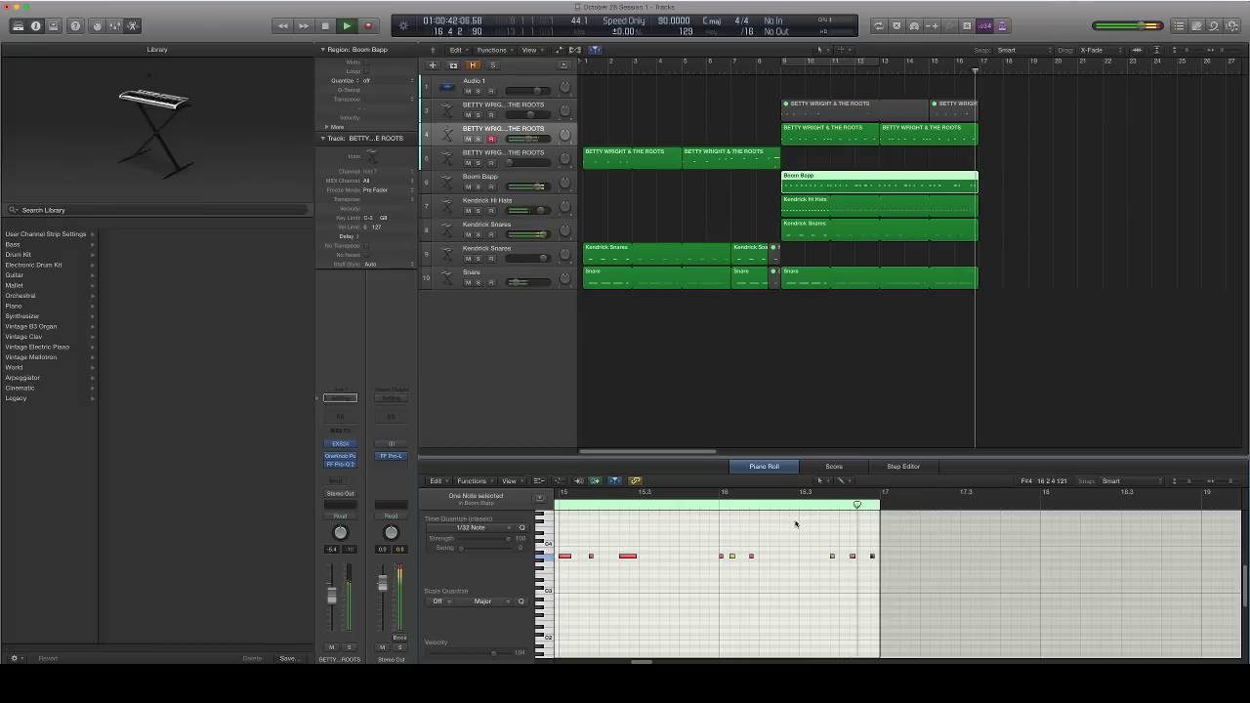
key(space)
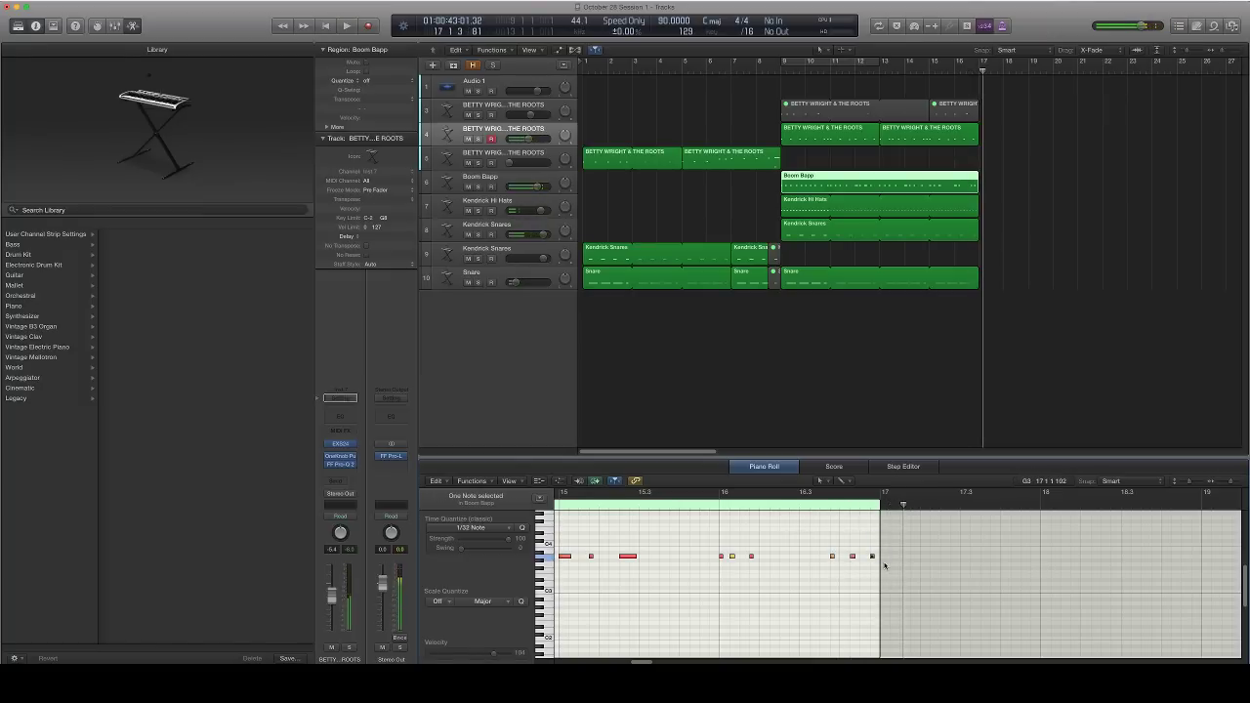
Step: Join the two active BETTY WRIGHT & THE ROOTS regions between bars 9 and 17 into one region
drag(871, 337, 966, 149)
click(965, 152)
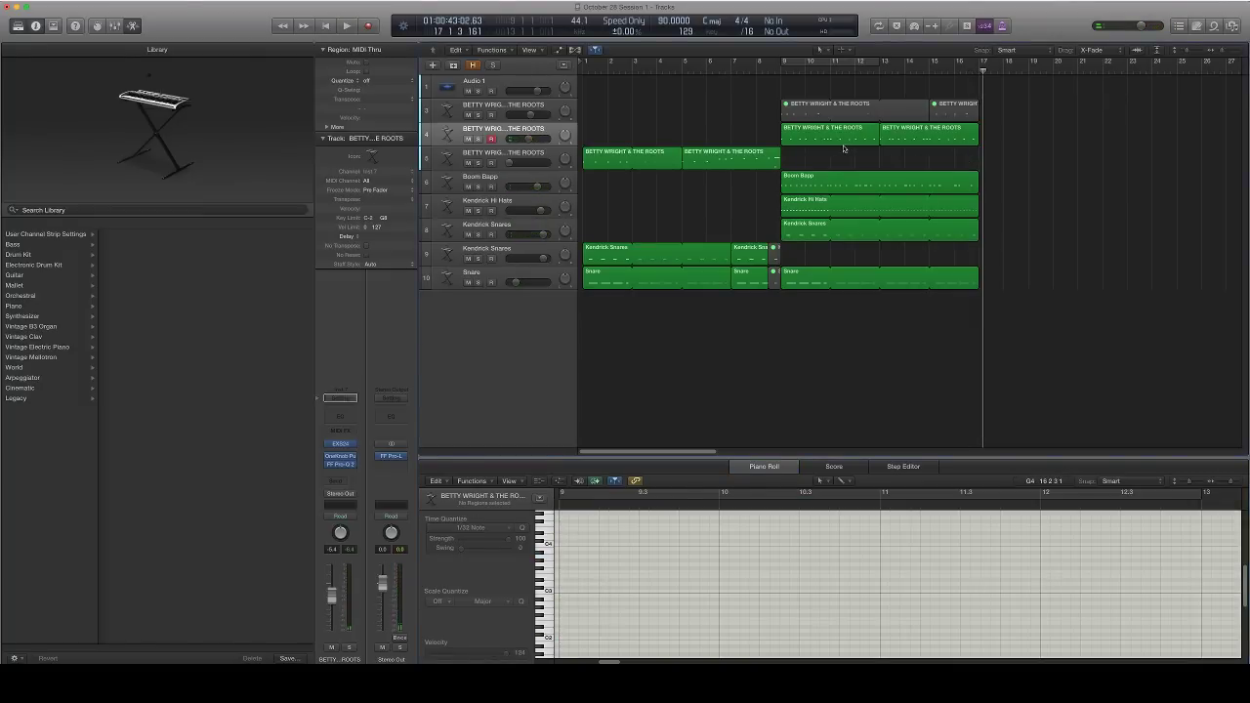
click(886, 148)
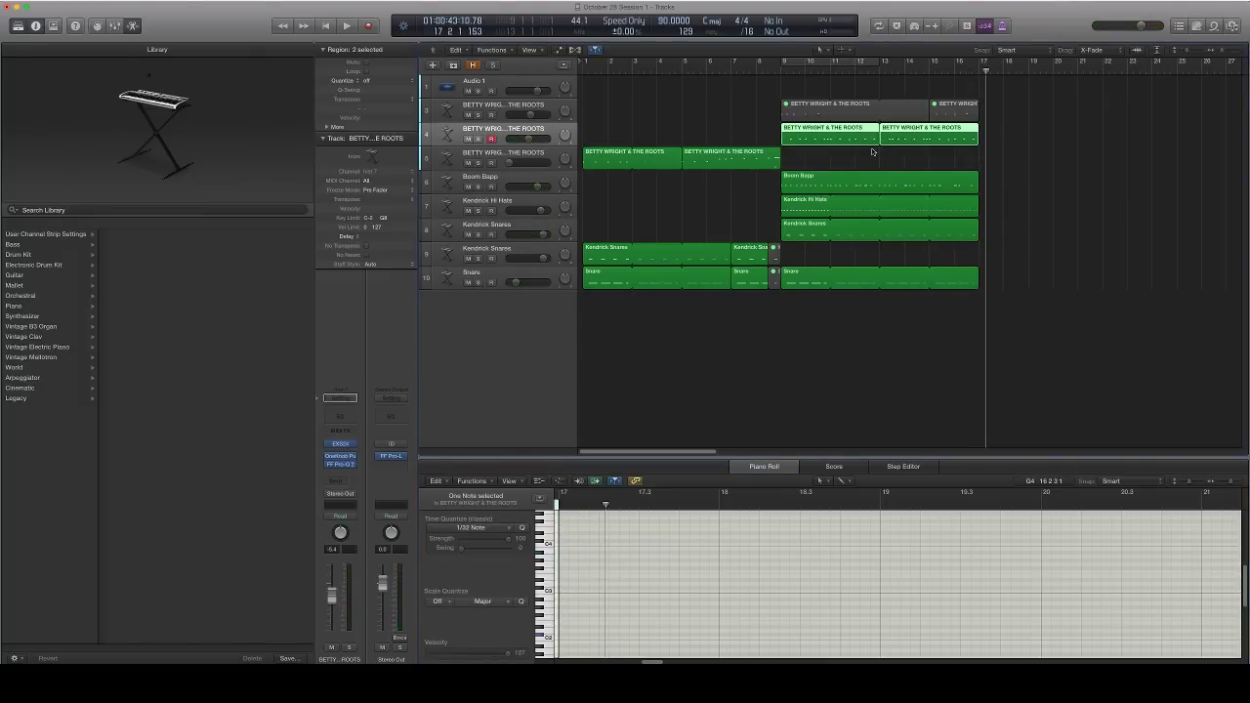
drag(891, 156, 859, 143)
key(super+j)
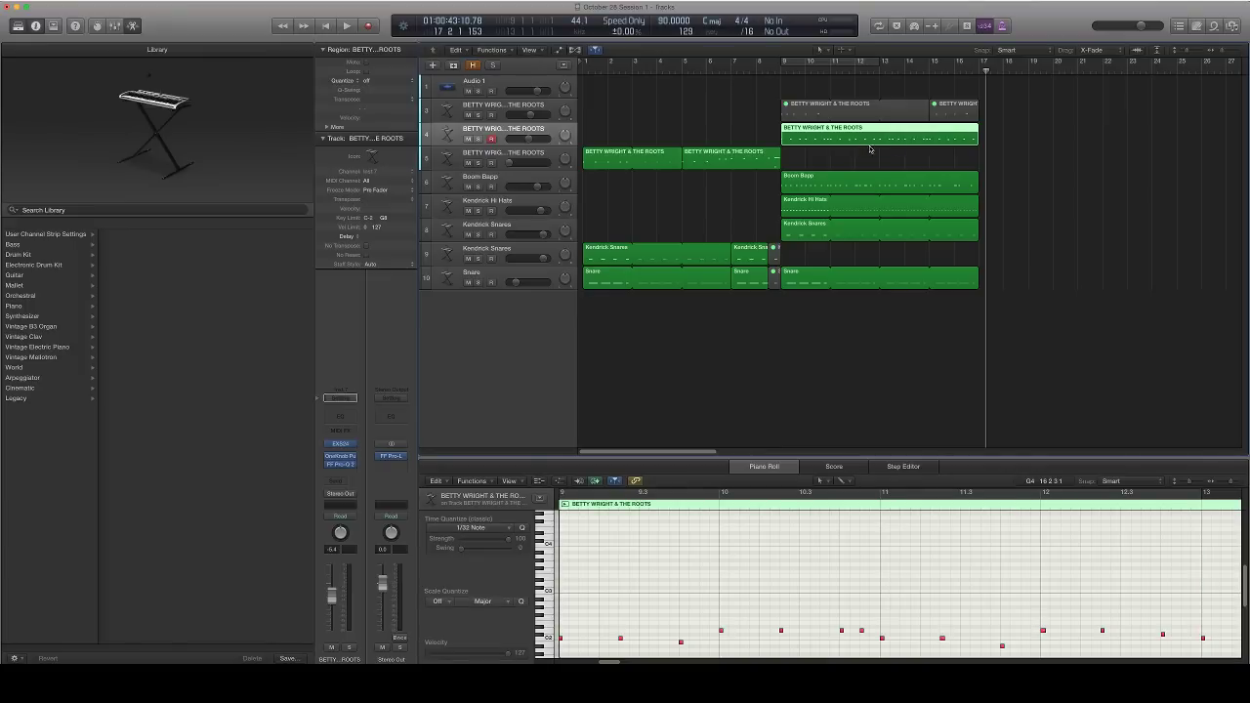